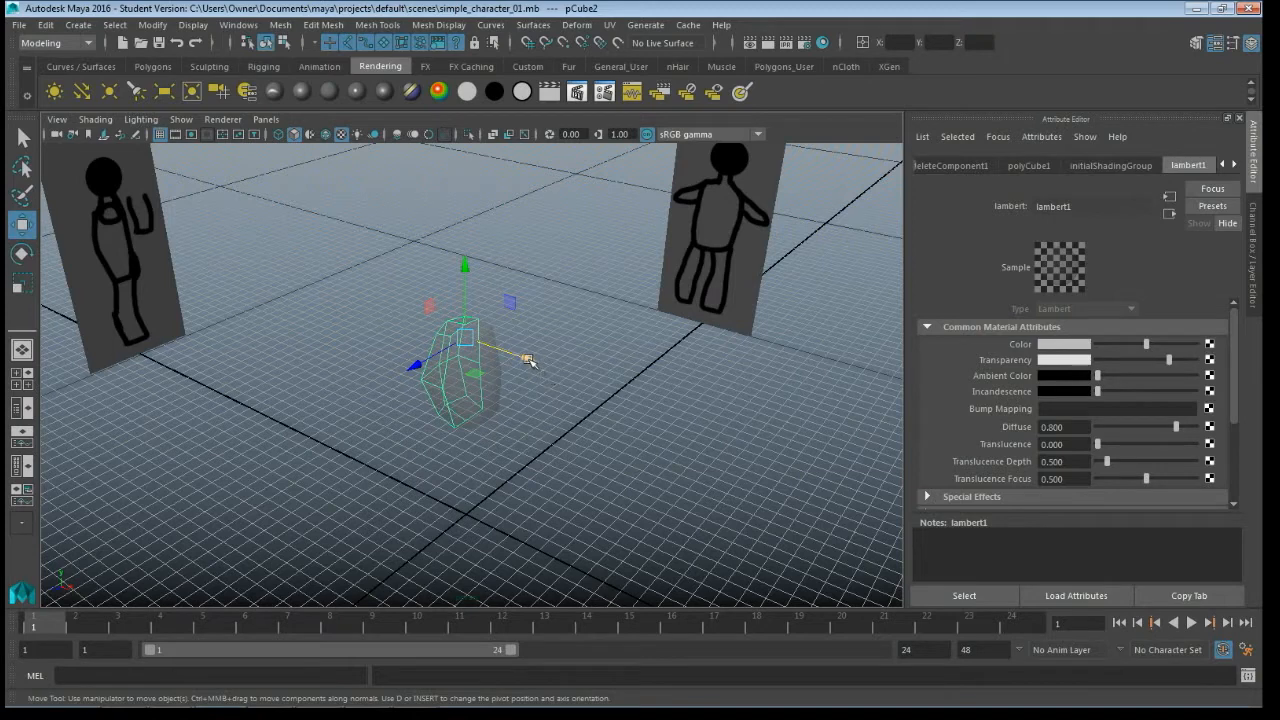
Step: Try to move the mirrored torso half sideways along X, away from the original half
drag(527, 358, 480, 346)
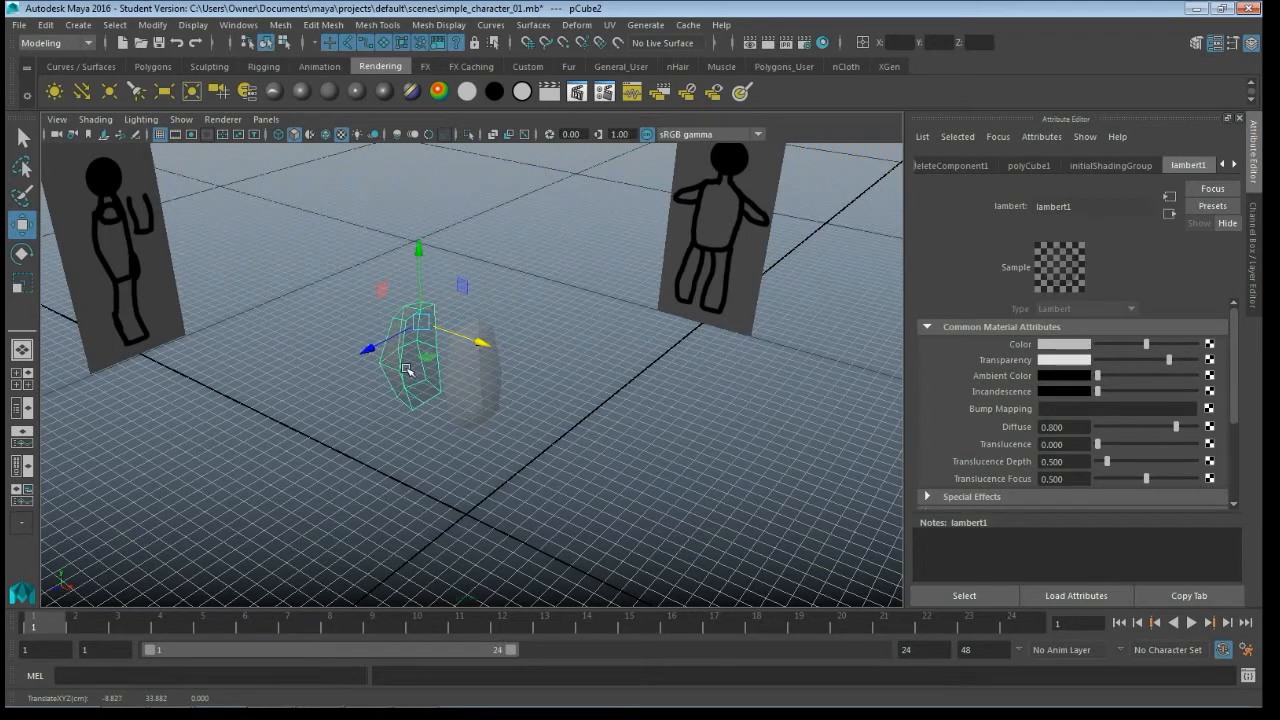
click(408, 368)
Step: Duplicate the original torso half with Duplicate Special as one instance, with scale -1 in X
click(479, 375)
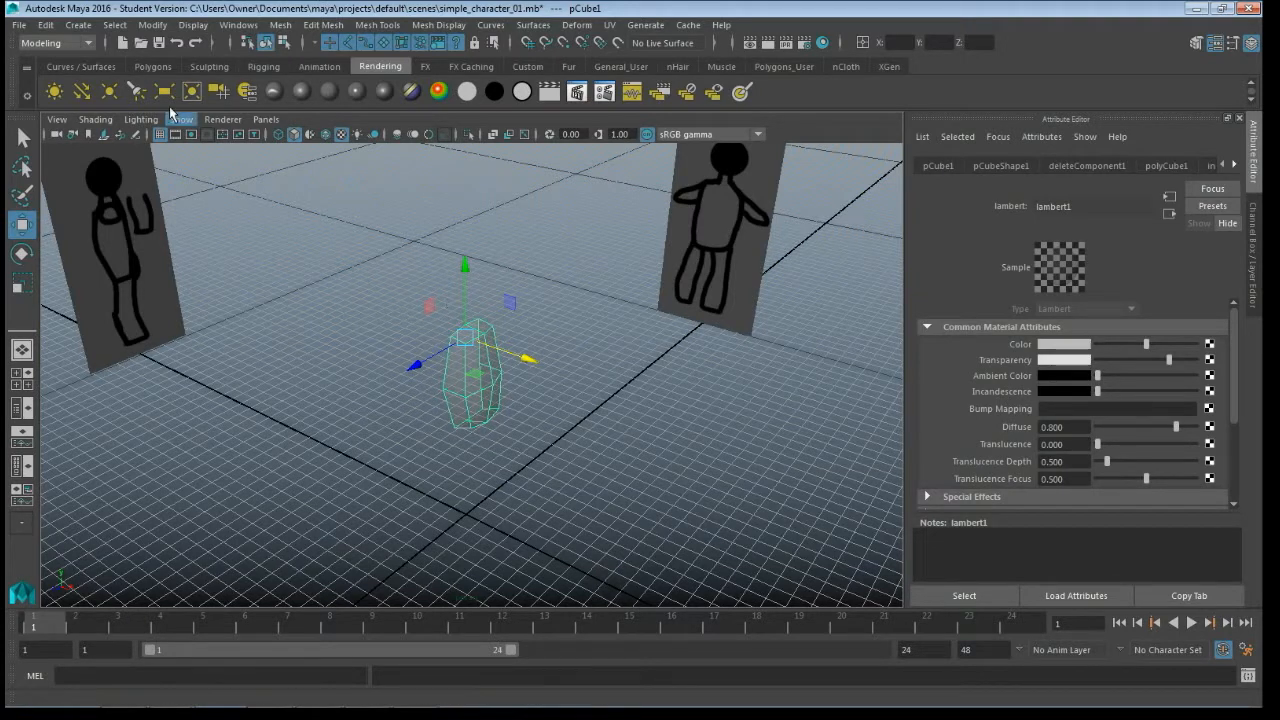
click(42, 27)
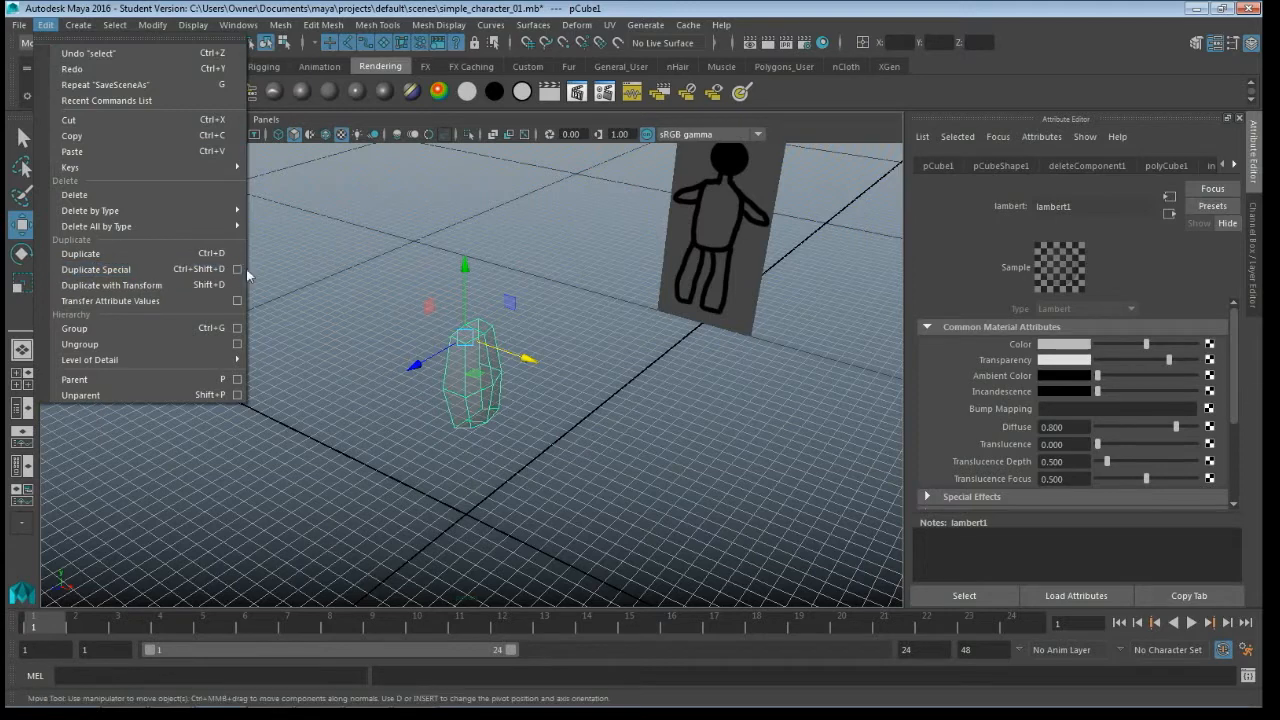
click(238, 270)
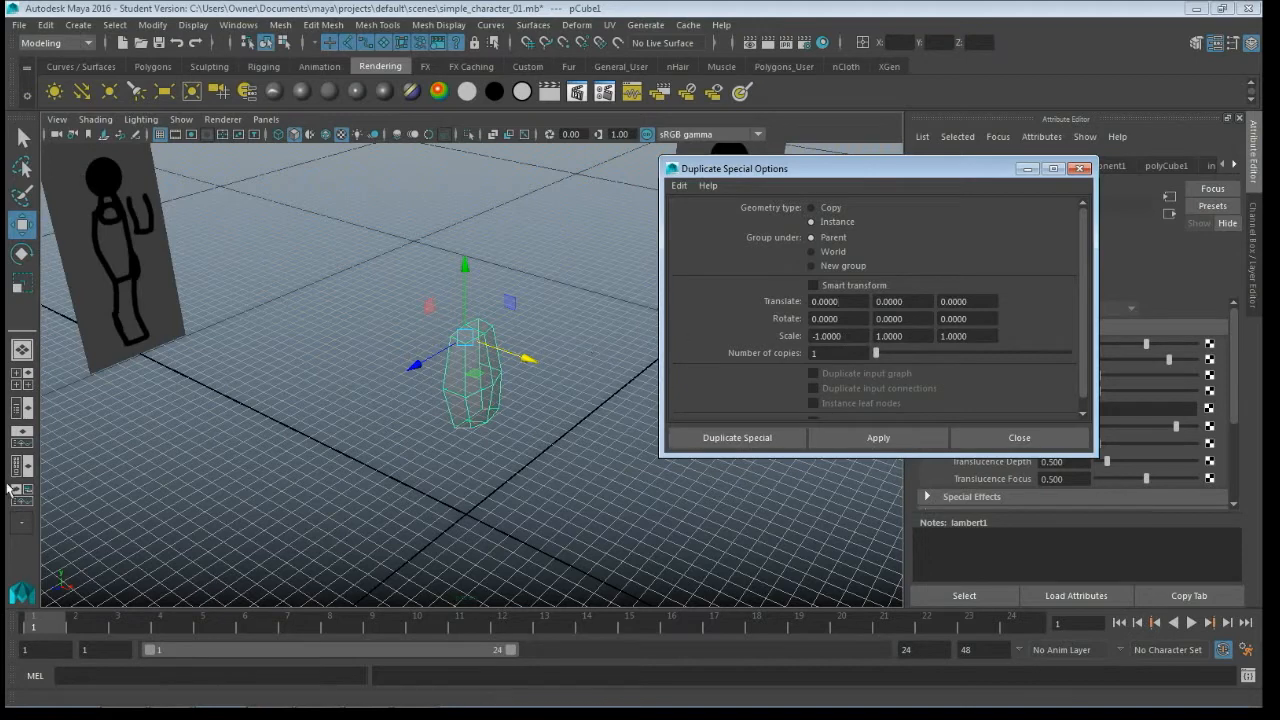
click(876, 437)
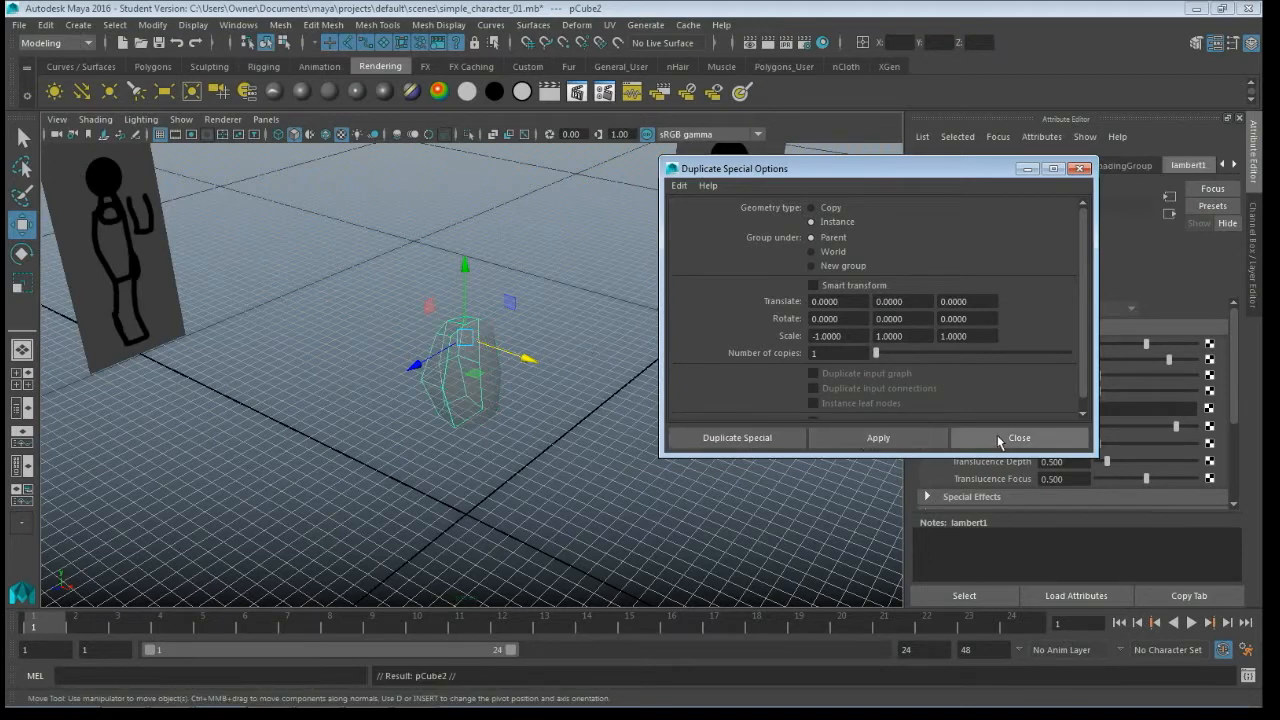
click(1000, 437)
Step: Test the mirrored instance by moving a mid-height vertex of the original half slightly sideways, and undo the move
key(f)
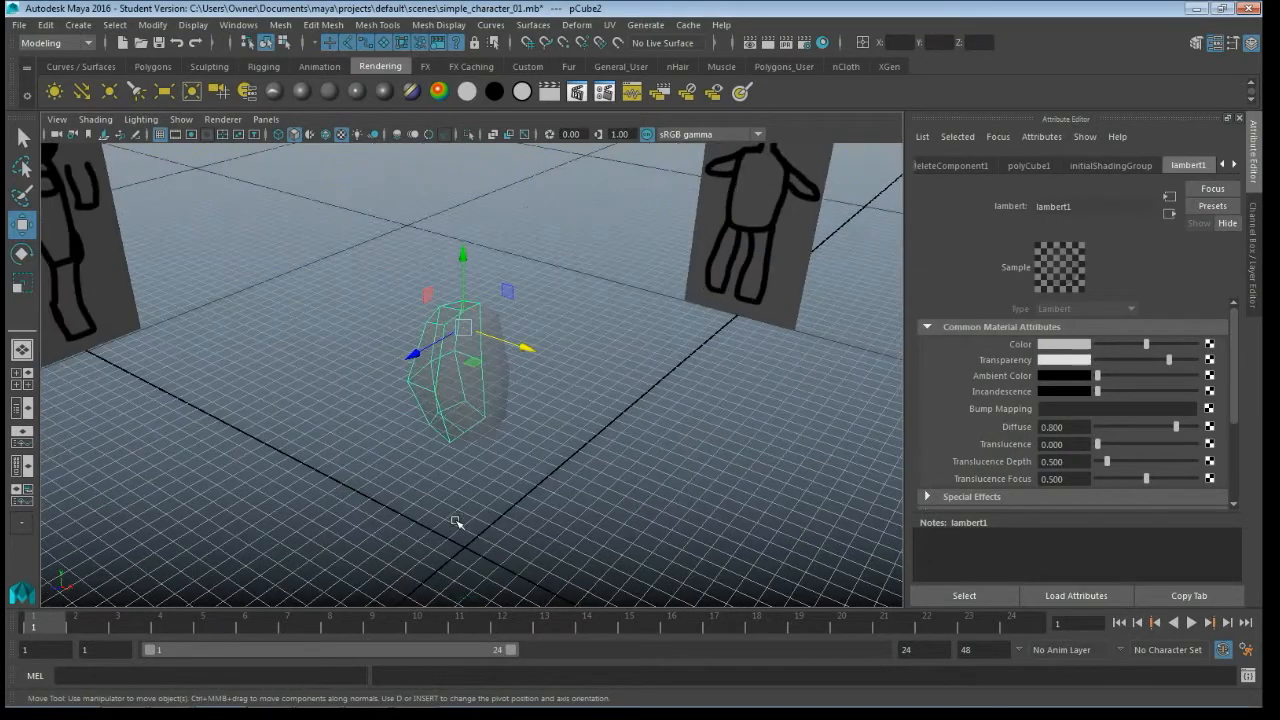
alt+drag(402, 521, 388, 420)
alt+middle_drag(388, 420, 384, 464)
click(524, 439)
click(413, 422)
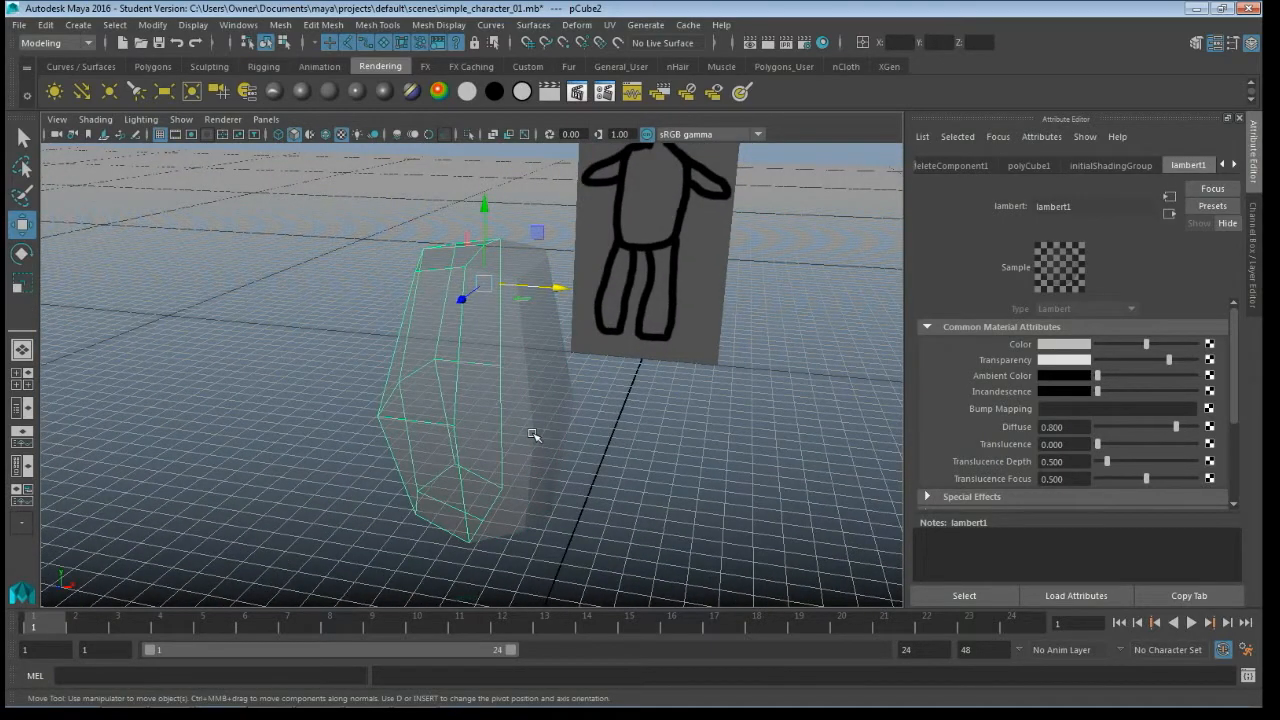
key(F8)
click(532, 505)
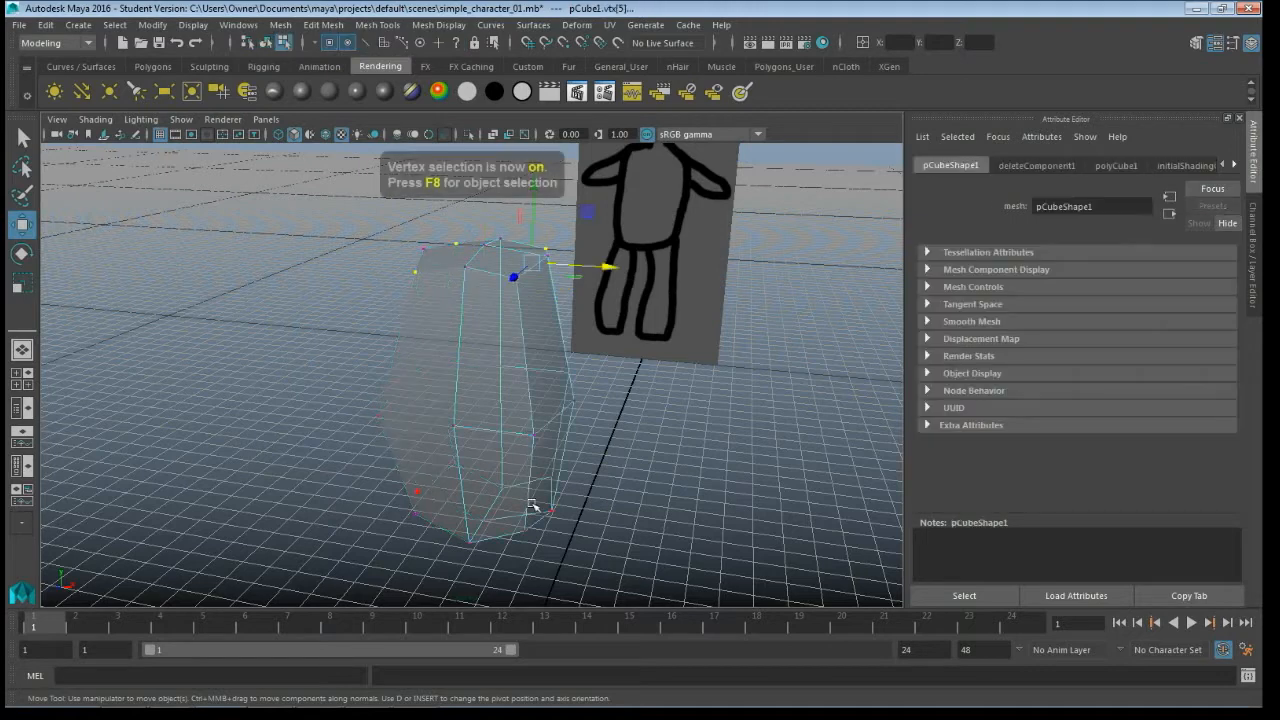
click(535, 435)
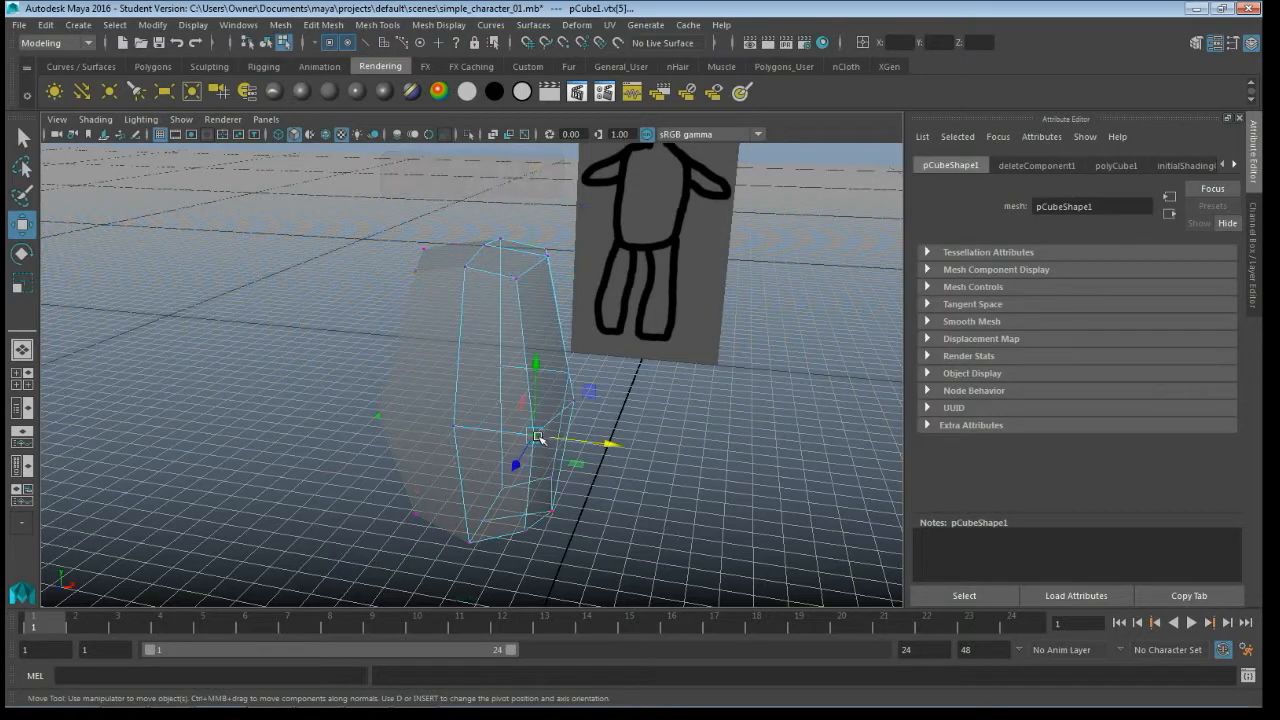
mouse_move(606, 443)
mouse_down()
mouse_move(557, 443)
mouse_move(615, 442)
mouse_up()
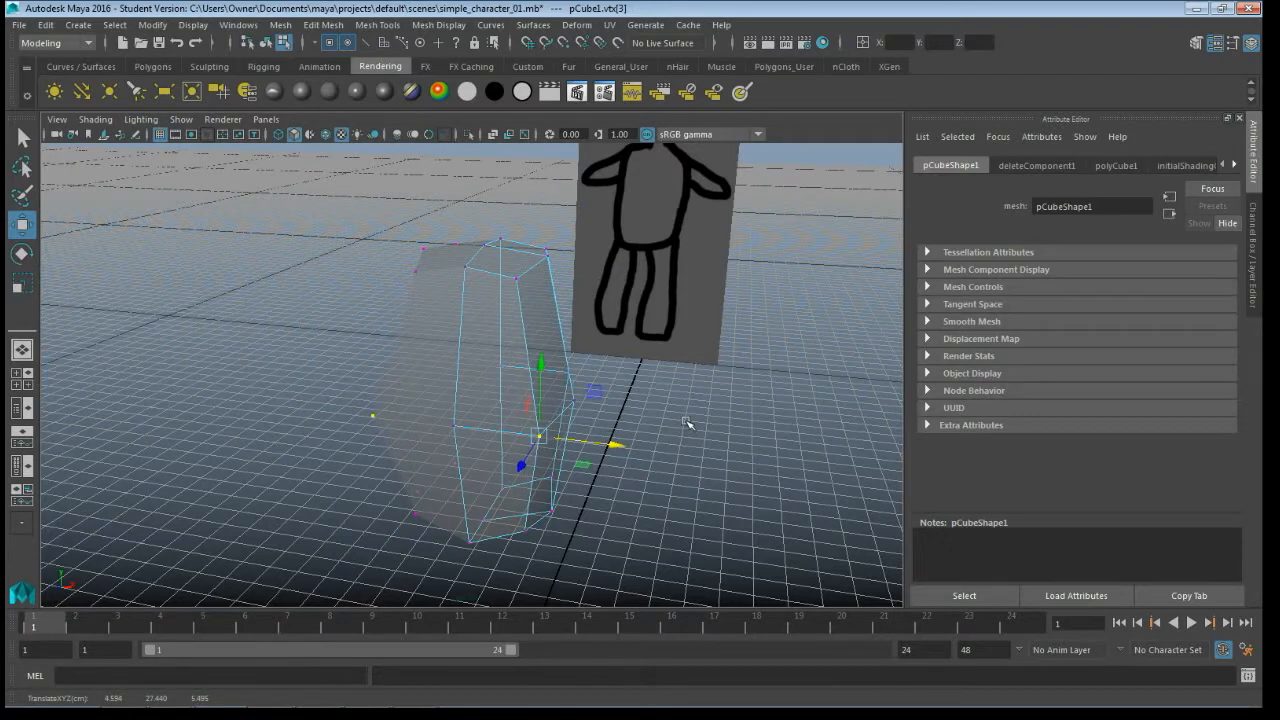
key(ctrl+z)
Step: Insert a horizontal edge loop around the upper torso in the side view, midway between the top and the middle loop
mouse_move(610, 324)
alt+mouse_down()
mouse_move(611, 303)
mouse_move(529, 283)
mouse_move(611, 277)
mouse_move(592, 313)
mouse_move(600, 330)
alt+mouse_up()
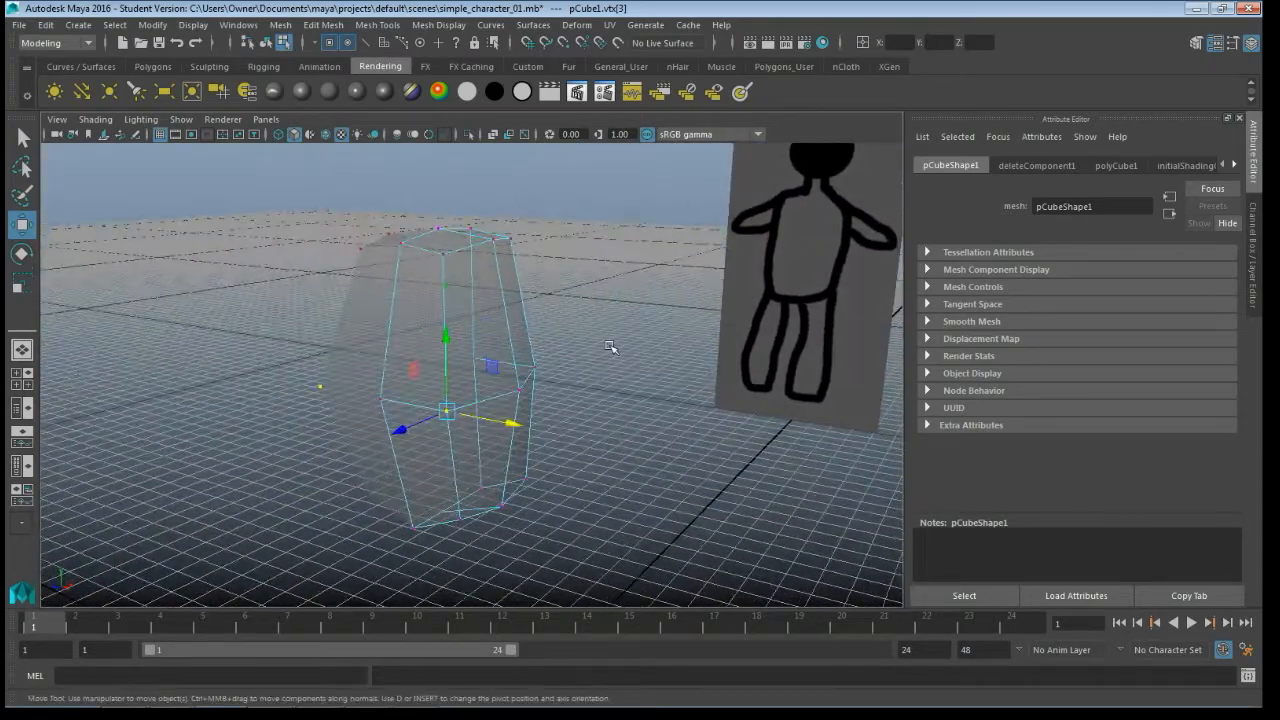
key(space)
key(space)
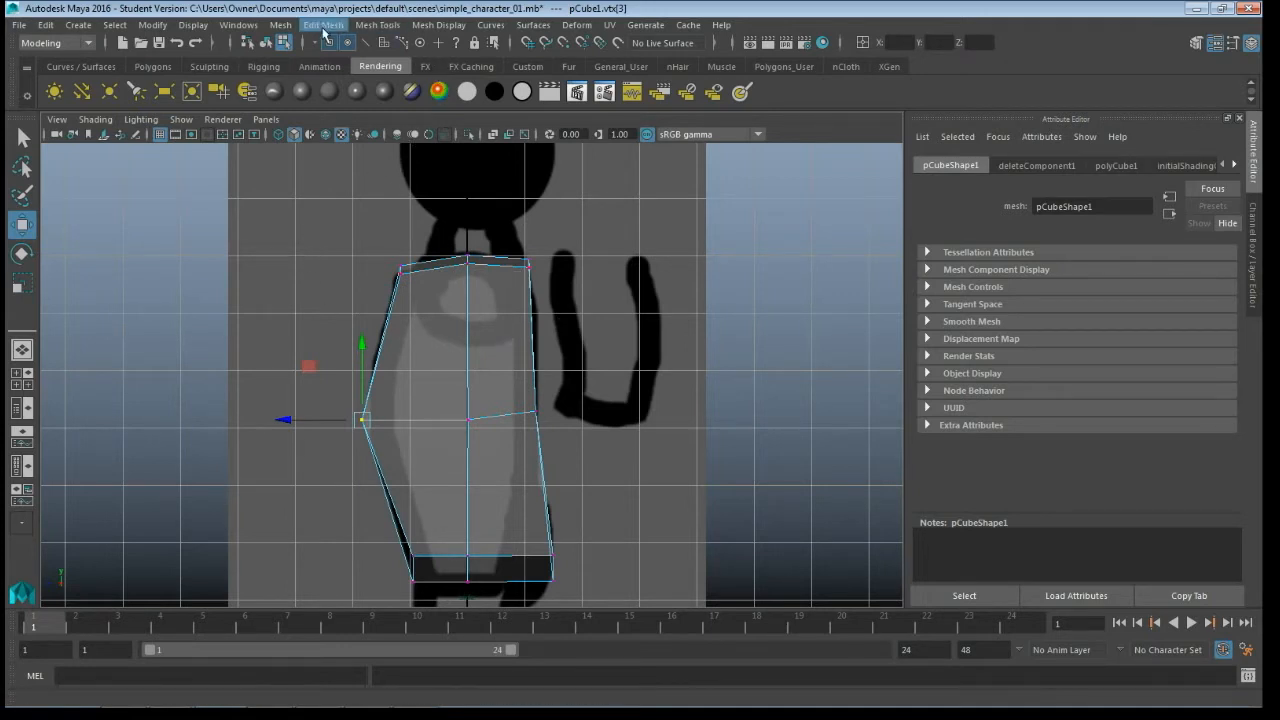
click(372, 25)
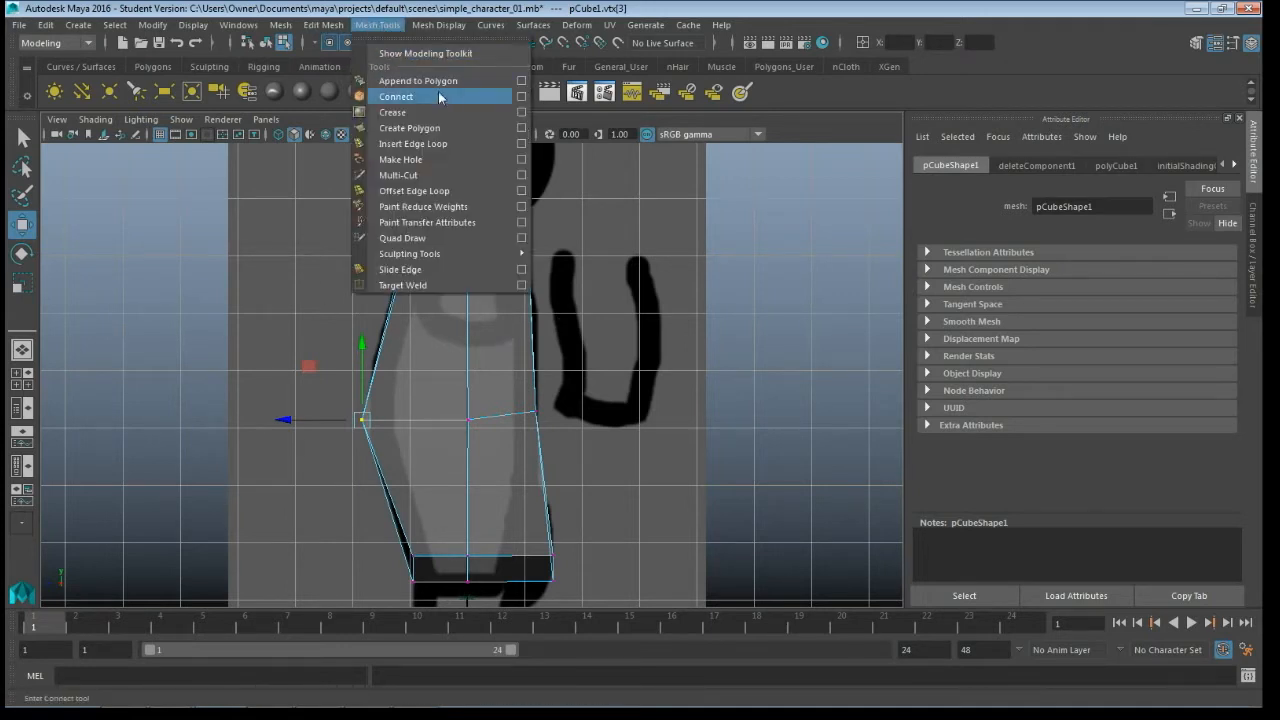
click(417, 147)
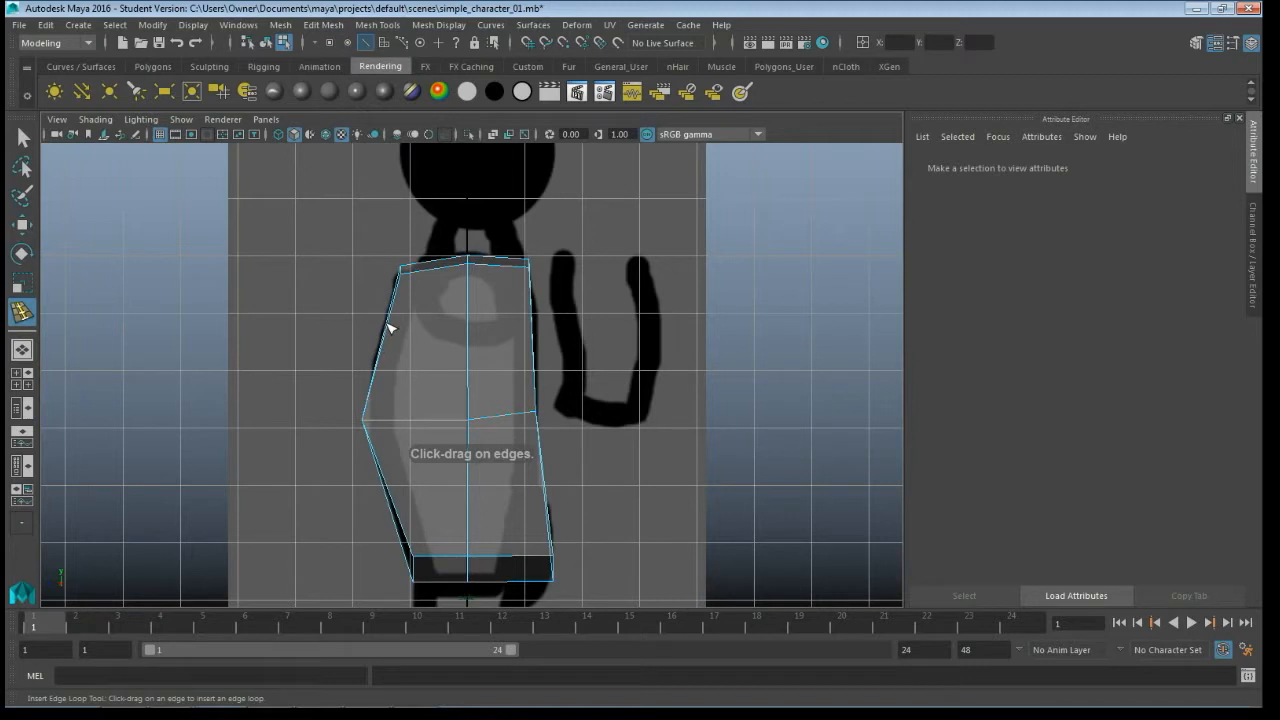
click(470, 348)
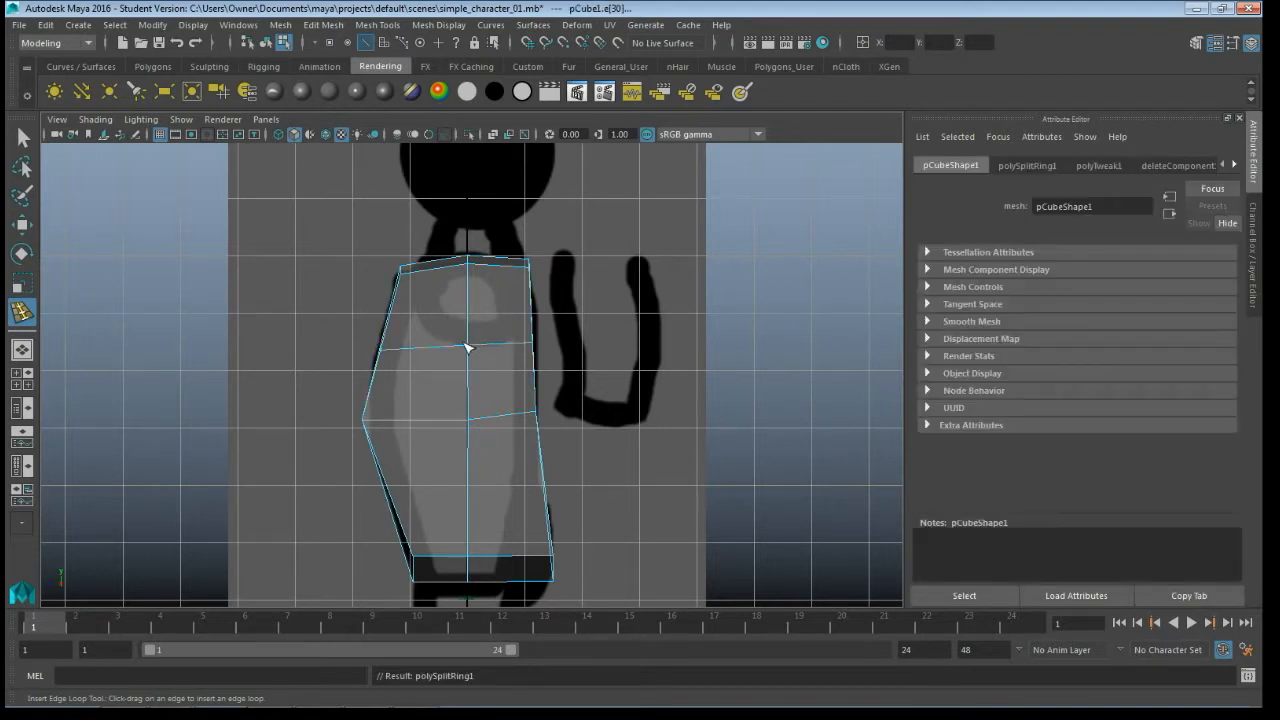
Step: Move the front and back vertices of the upper and middle loops in the side view to follow the reference torso outline
key(F9)
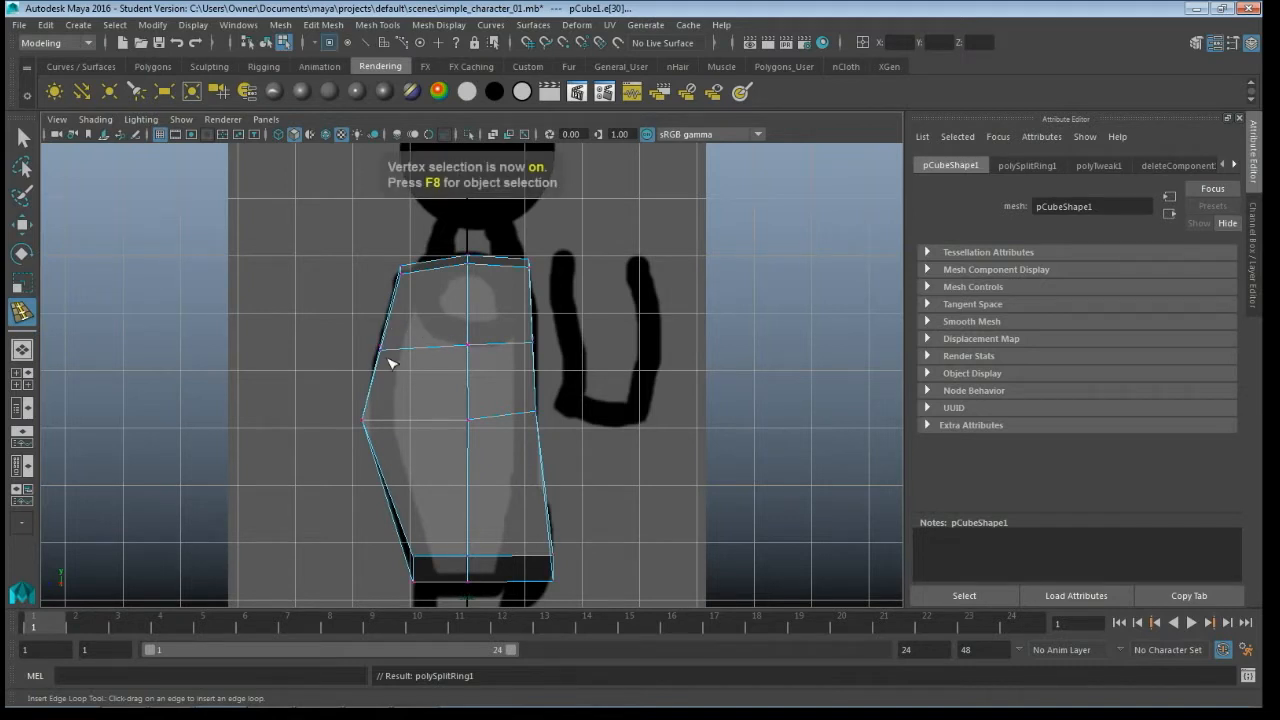
key(q)
mouse_move(363, 338)
mouse_down()
mouse_move(394, 363)
mouse_move(379, 340)
mouse_up()
key(w)
mouse_move(344, 393)
mouse_down()
mouse_move(371, 442)
mouse_move(369, 425)
mouse_up()
drag(520, 393, 533, 428)
drag(531, 337, 531, 343)
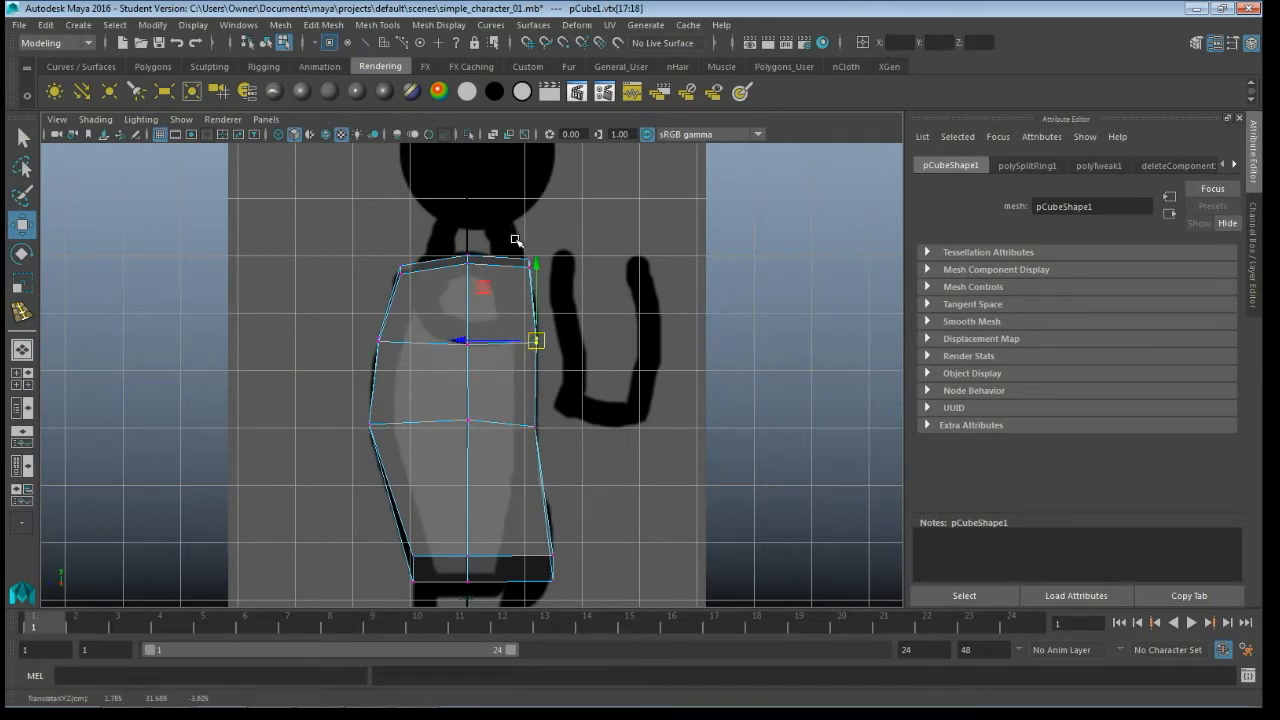
drag(518, 243, 531, 270)
Step: Nudge the outer shoulder vertex at the torso's top in the front view to fit the reference drawing
key(space)
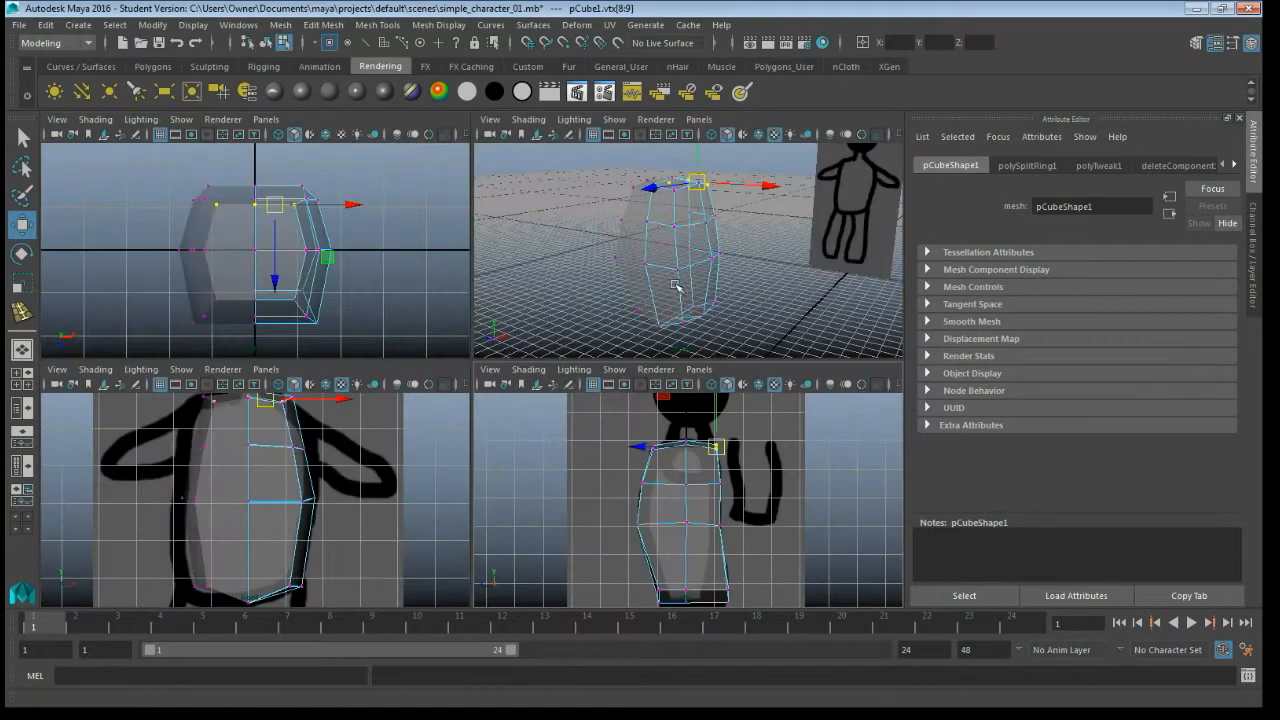
key(space)
alt+drag(537, 321, 443, 443)
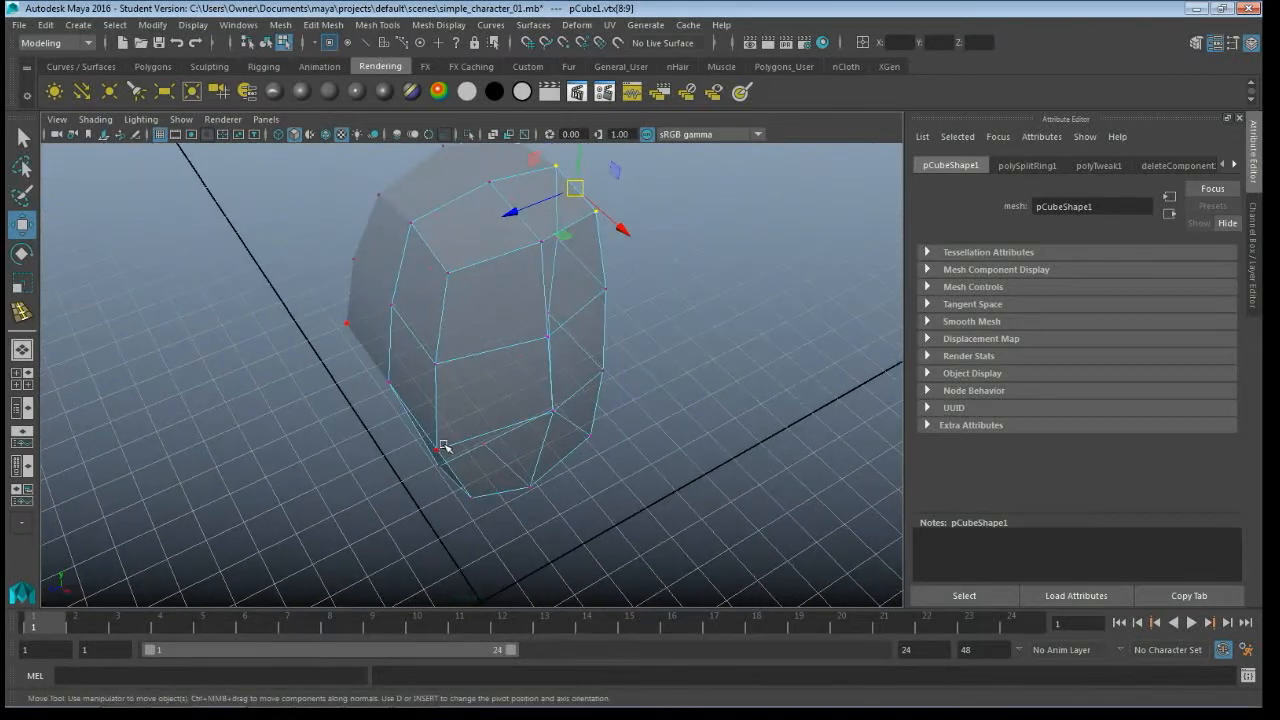
key(space)
key(space)
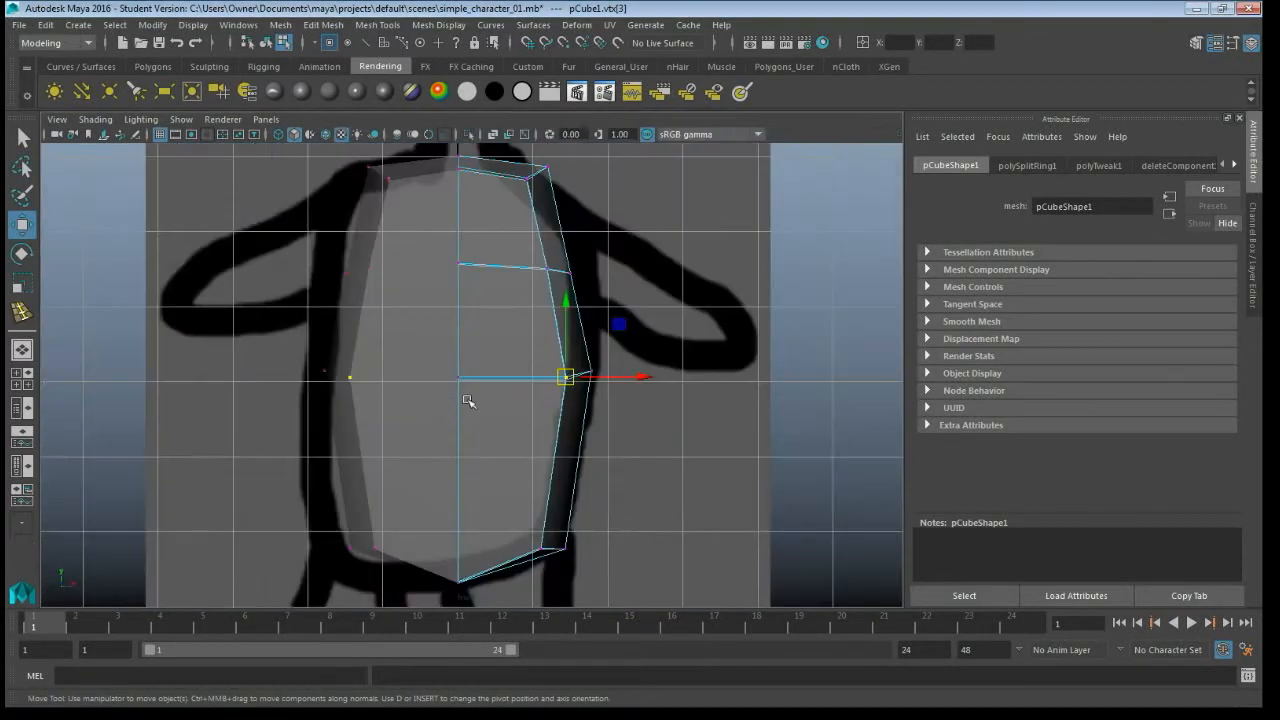
click(541, 170)
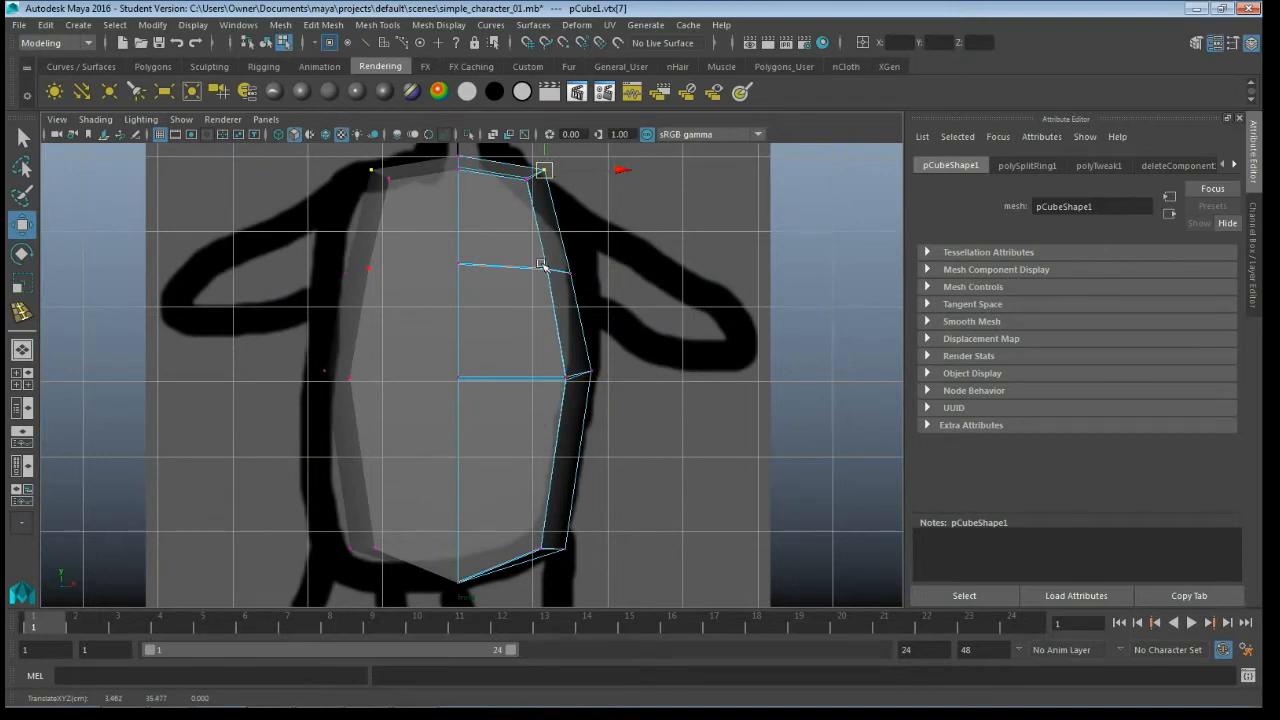
key(space)
key(space)
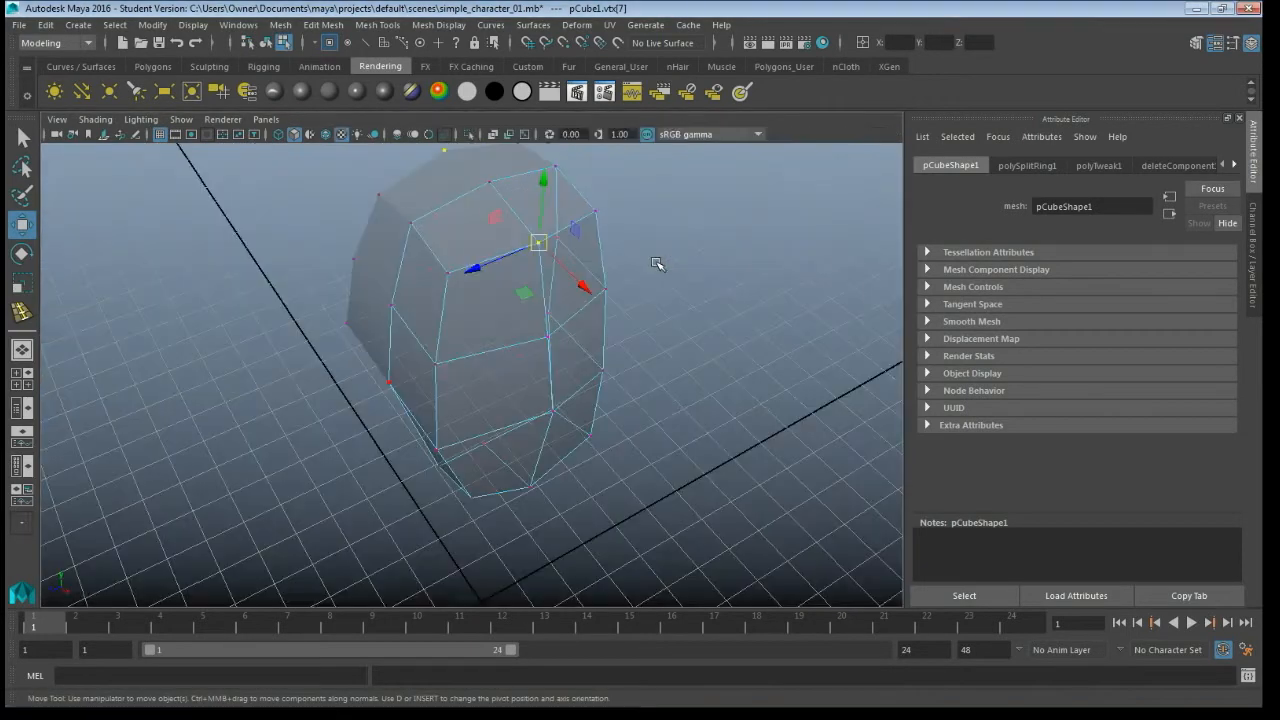
Step: Delete the two side faces of the original half between the torso's top and the upper edge loop to open an arm hole
key(space)
key(space)
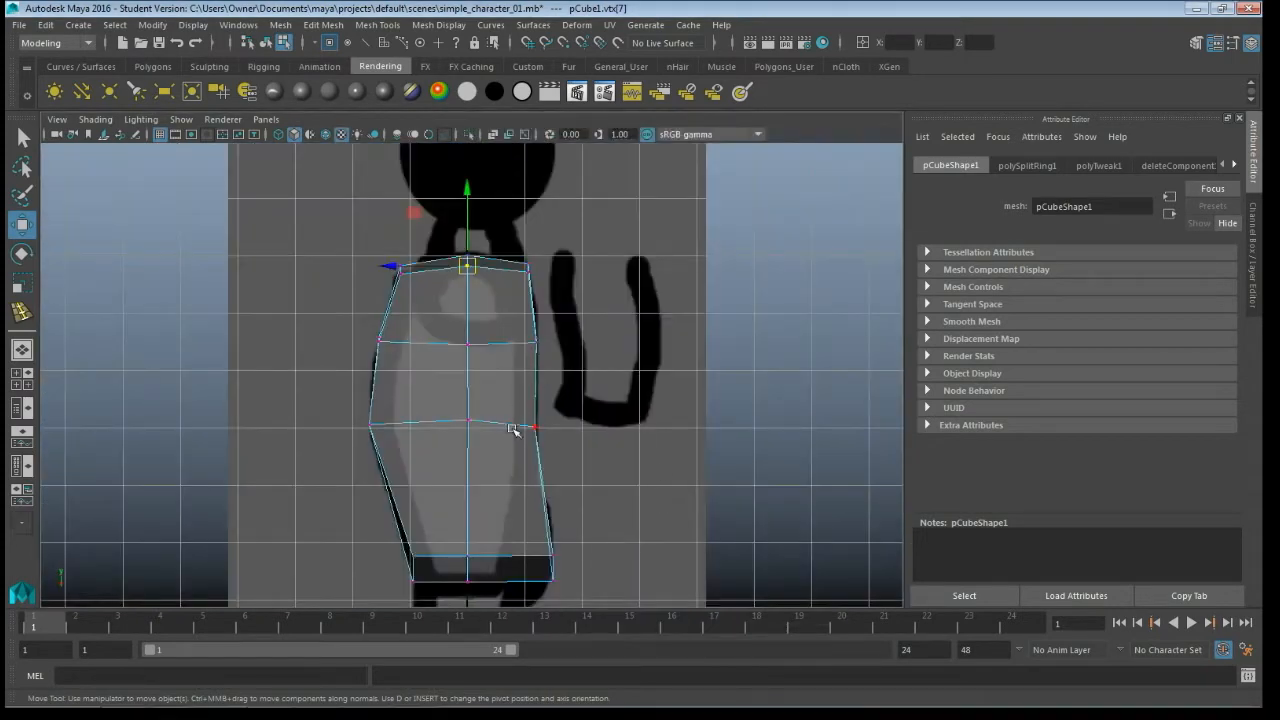
scroll(512, 430, up, 2)
scroll(512, 430, up, 1)
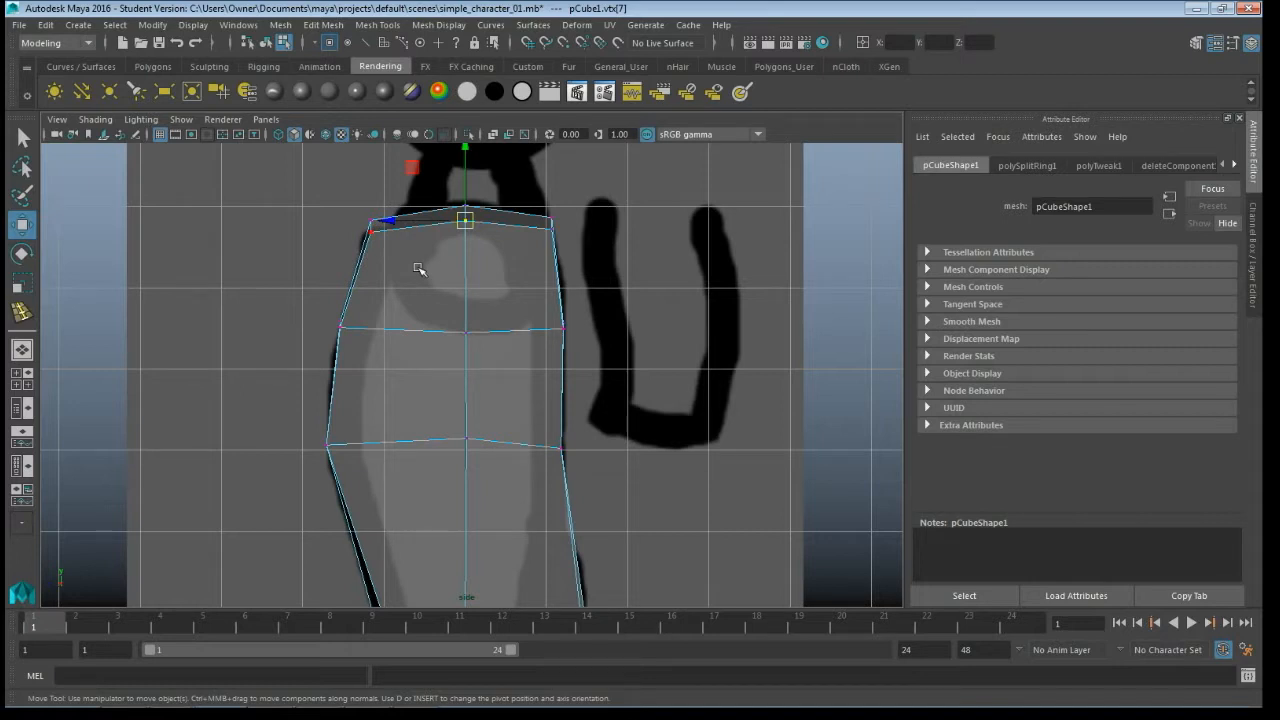
key(Left)
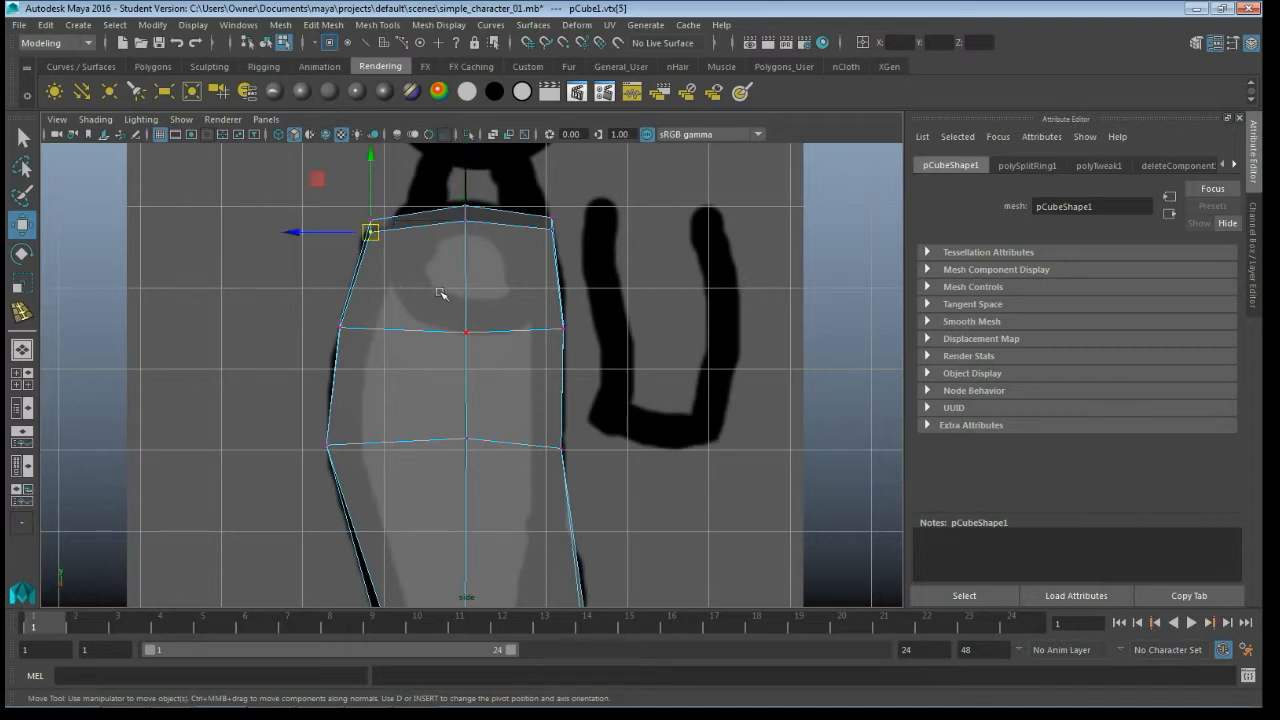
key(F11)
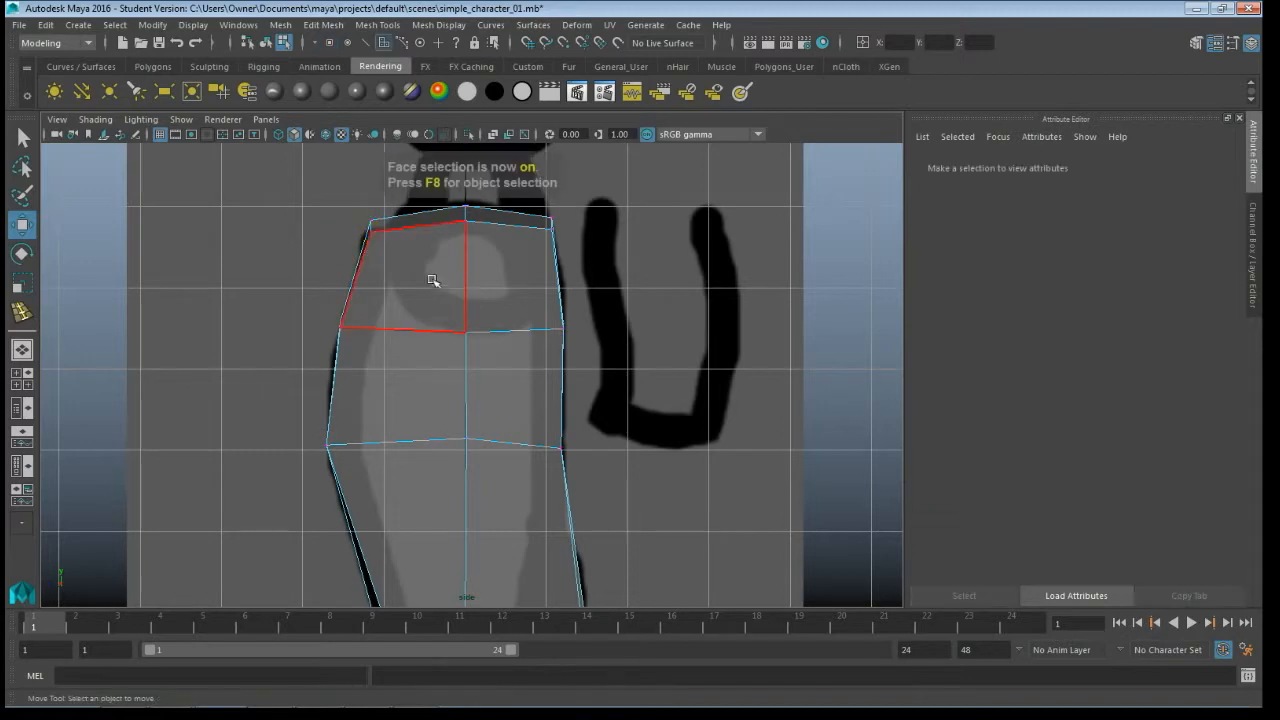
click(415, 282)
shift+click(515, 293)
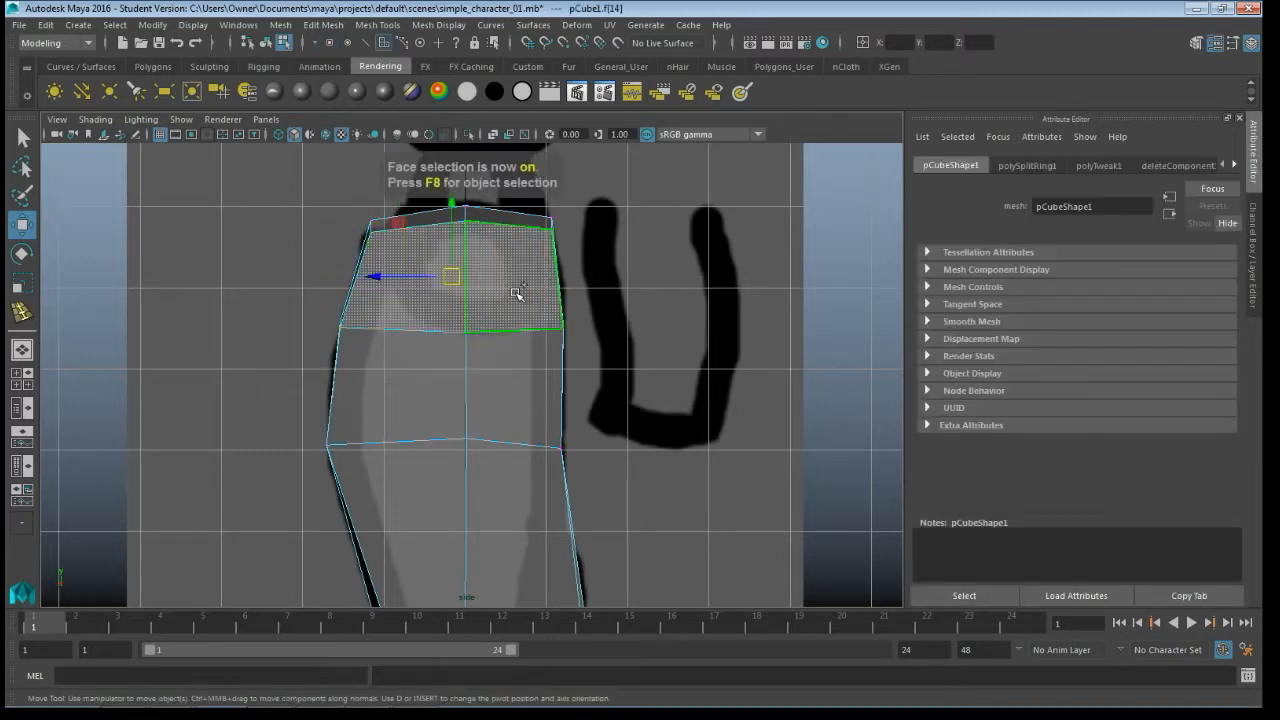
key(space)
key(space)
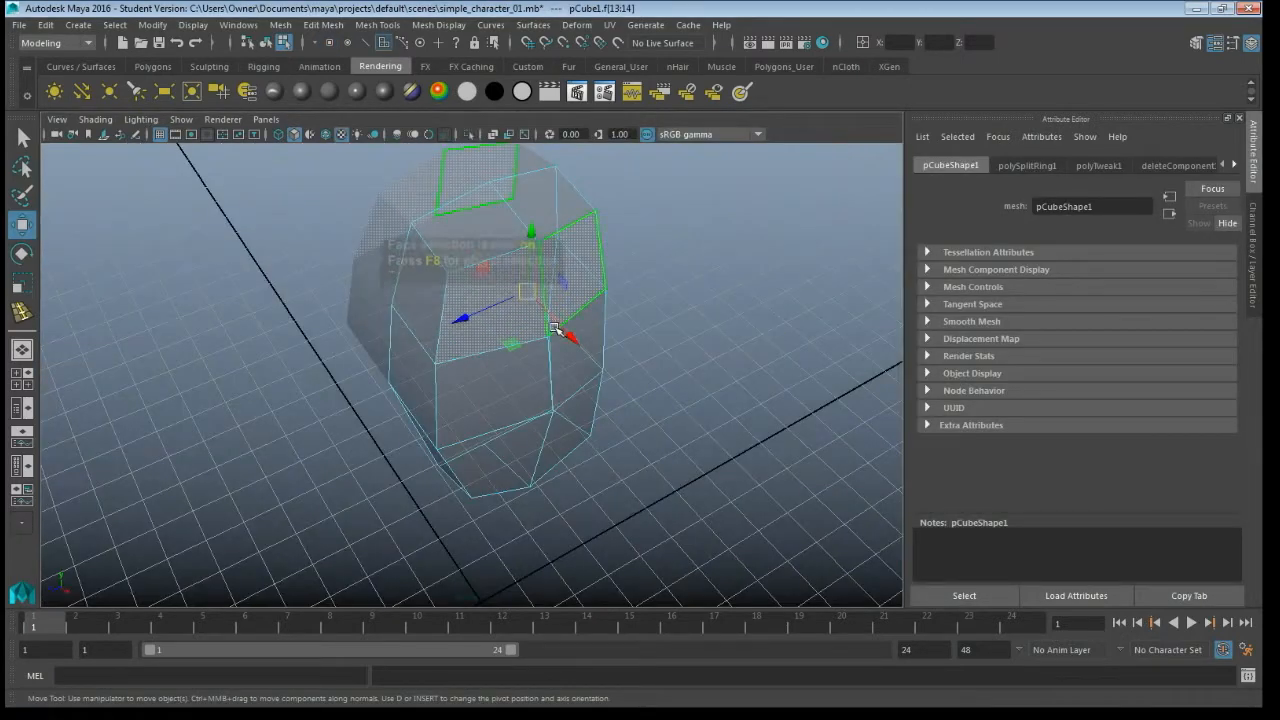
scroll(446, 346, up, 3)
alt+drag(446, 346, 551, 289)
alt+middle_drag(577, 232, 495, 378)
alt+drag(552, 386, 464, 345)
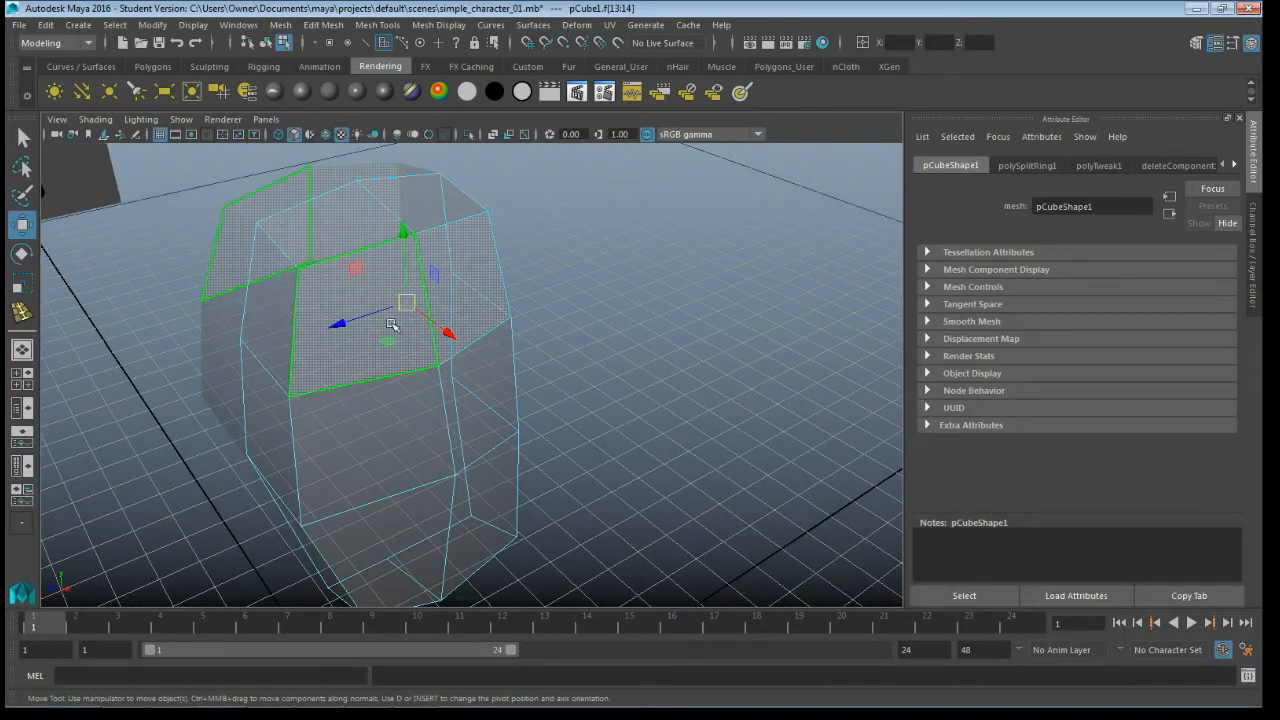
alt+drag(409, 303, 540, 282)
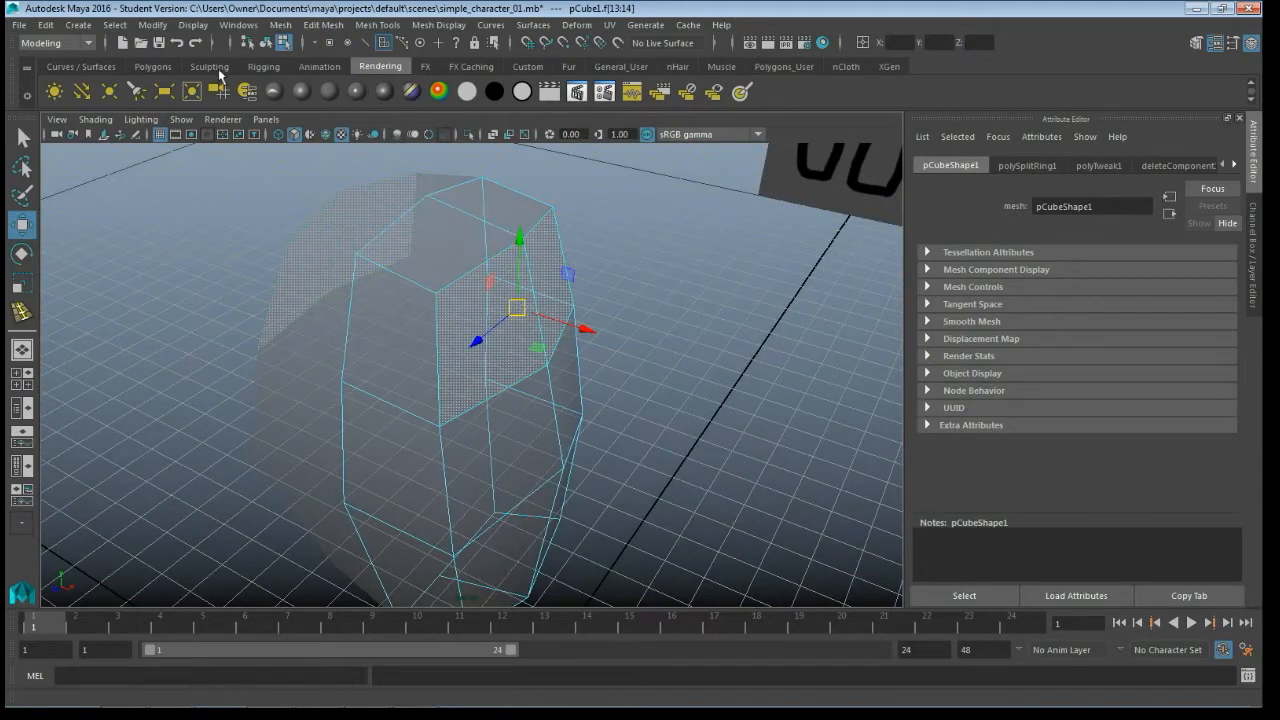
click(145, 67)
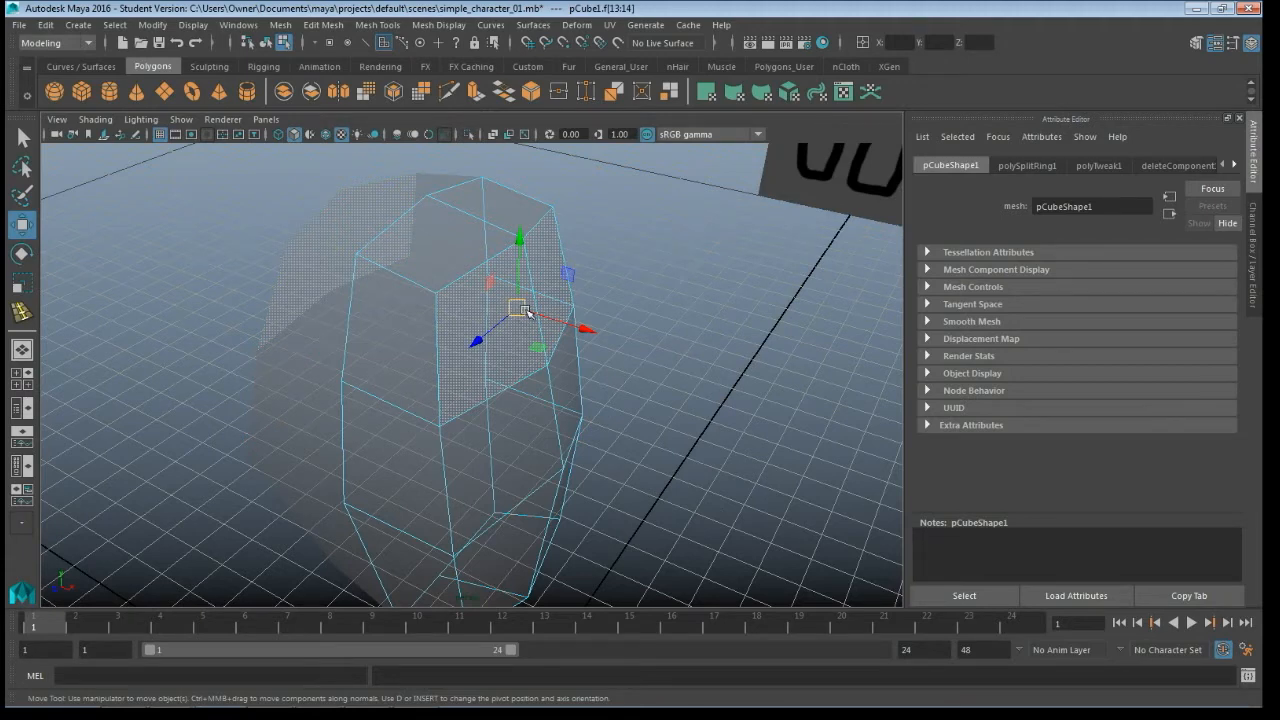
key(Delete)
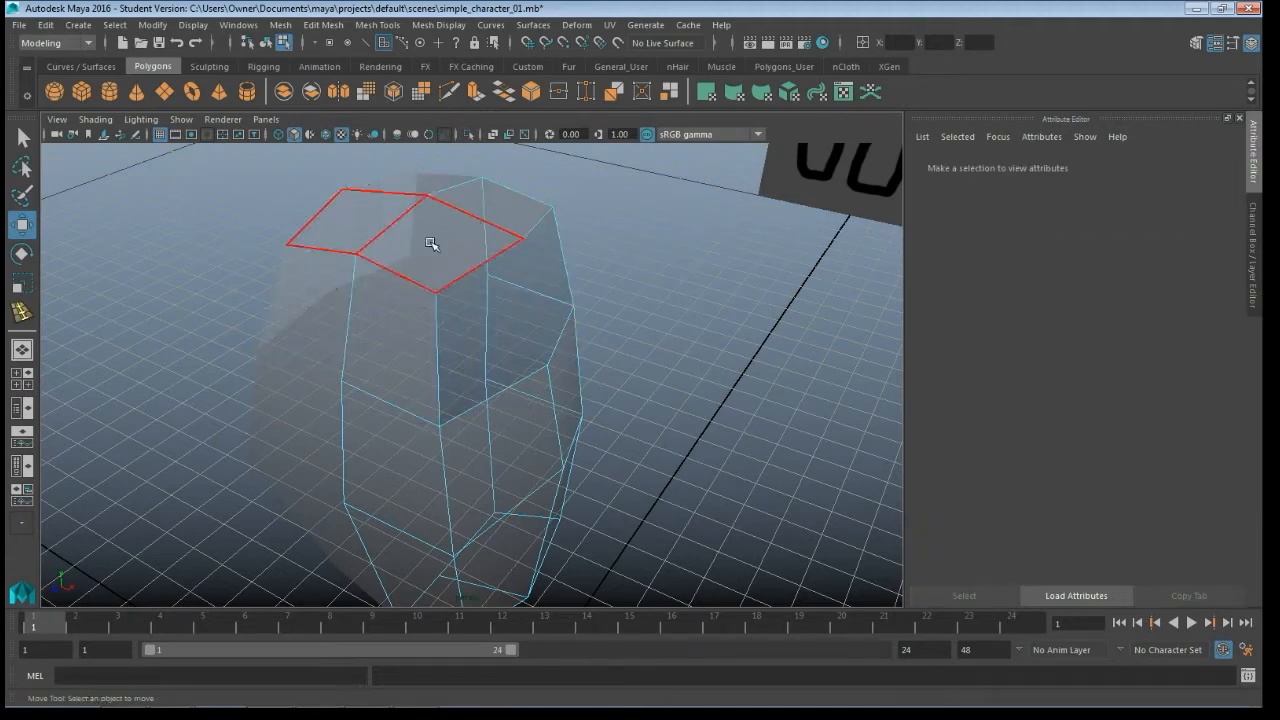
Step: Return to object selection and create a polygon cube at the grid origin
right_drag(466, 266, 484, 256)
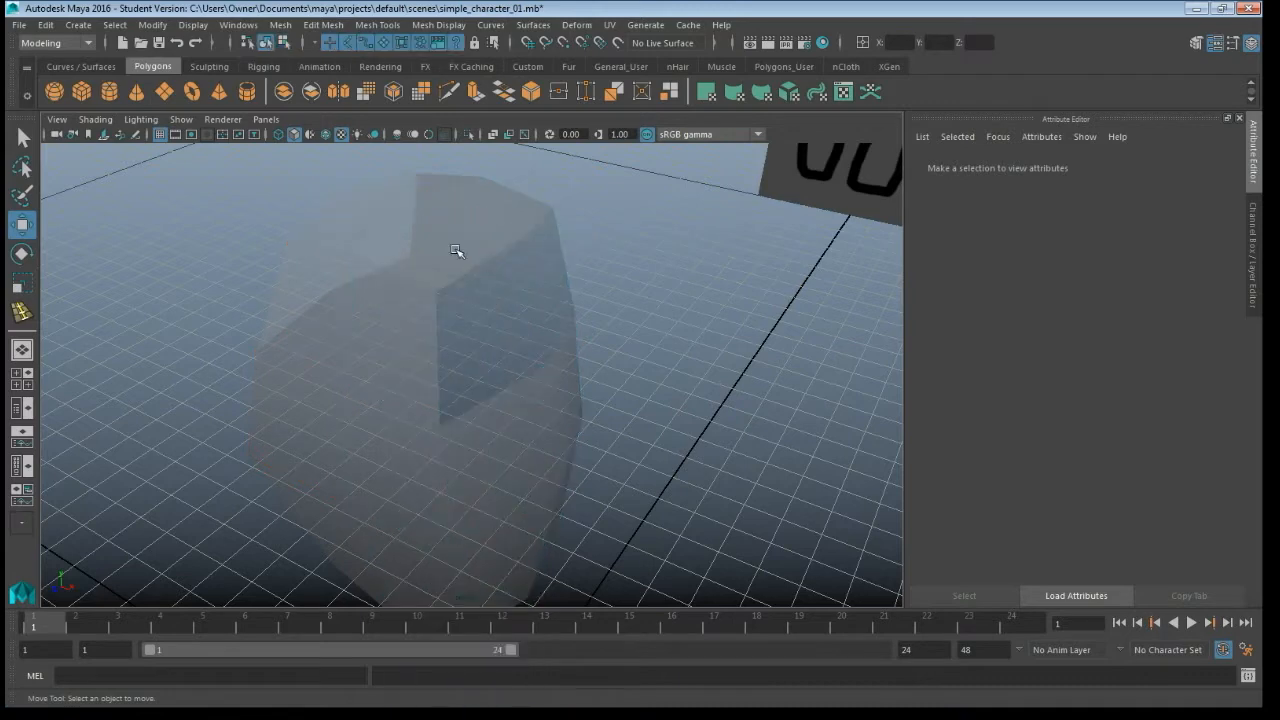
click(456, 250)
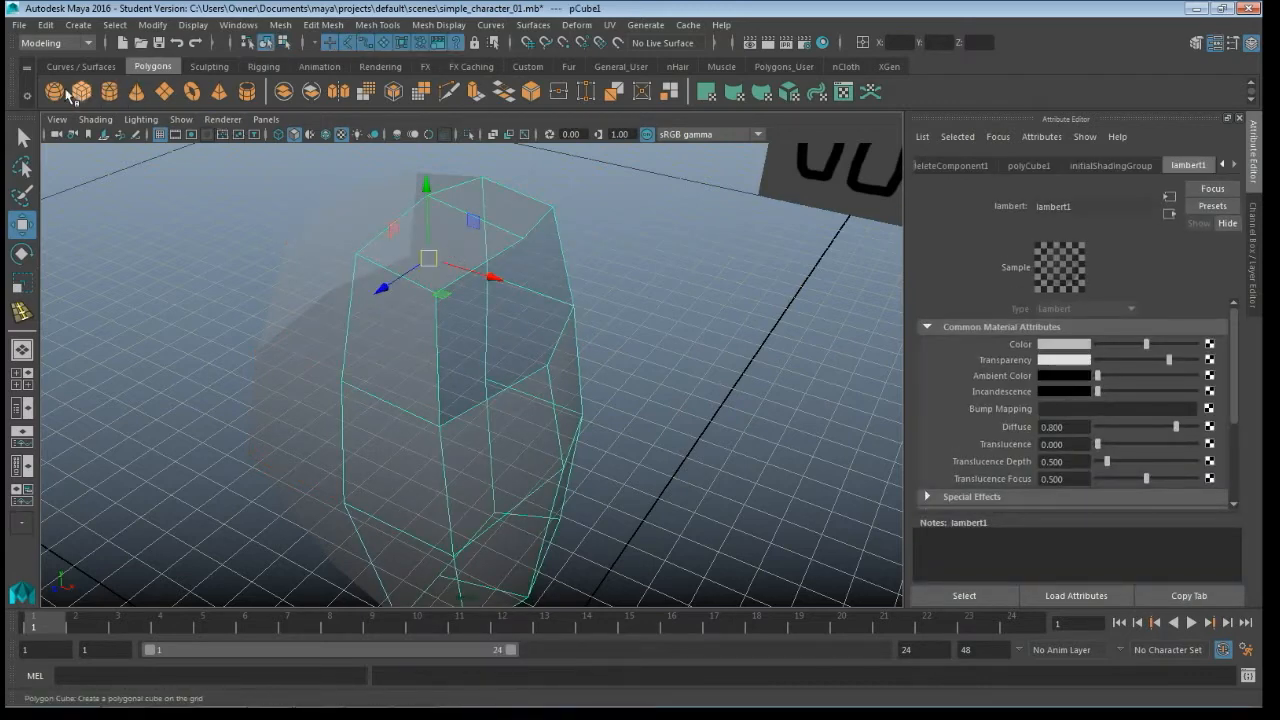
click(81, 91)
key(f)
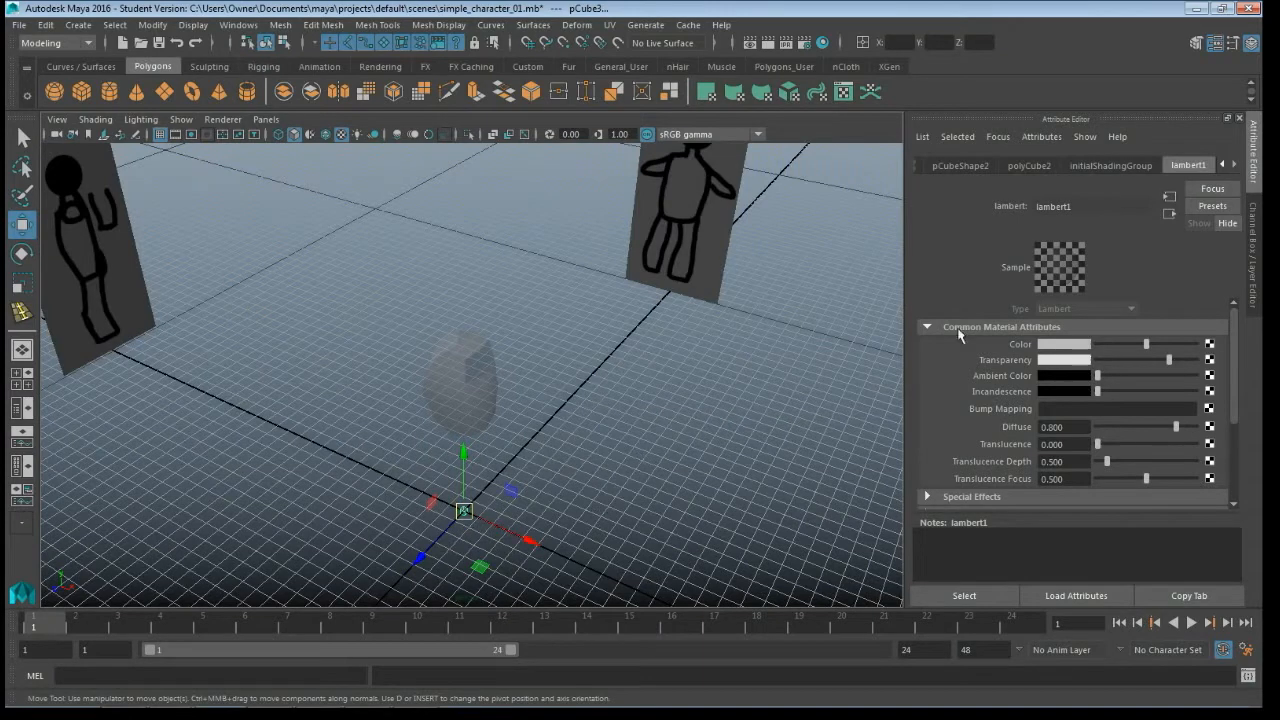
Step: Move the new cube in the front view to the shoulder, at Translate X 4.527 and Translate Y 33.827
click(1251, 44)
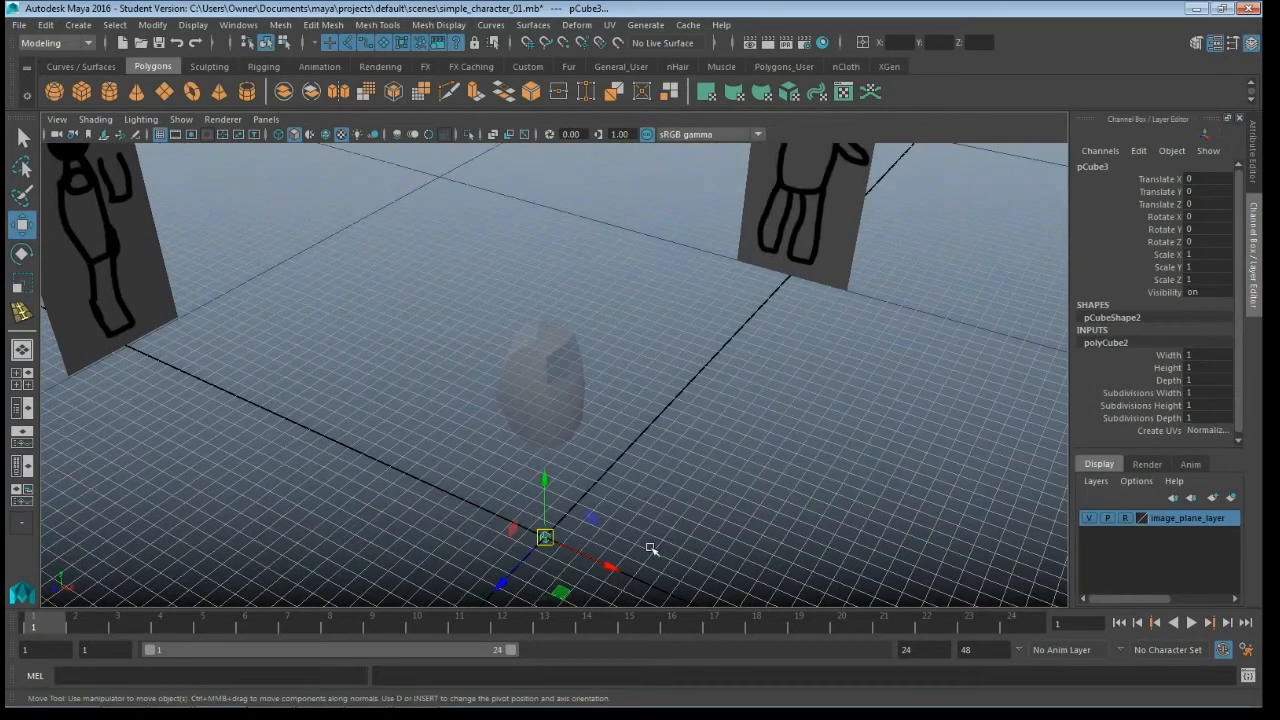
key(space)
key(space)
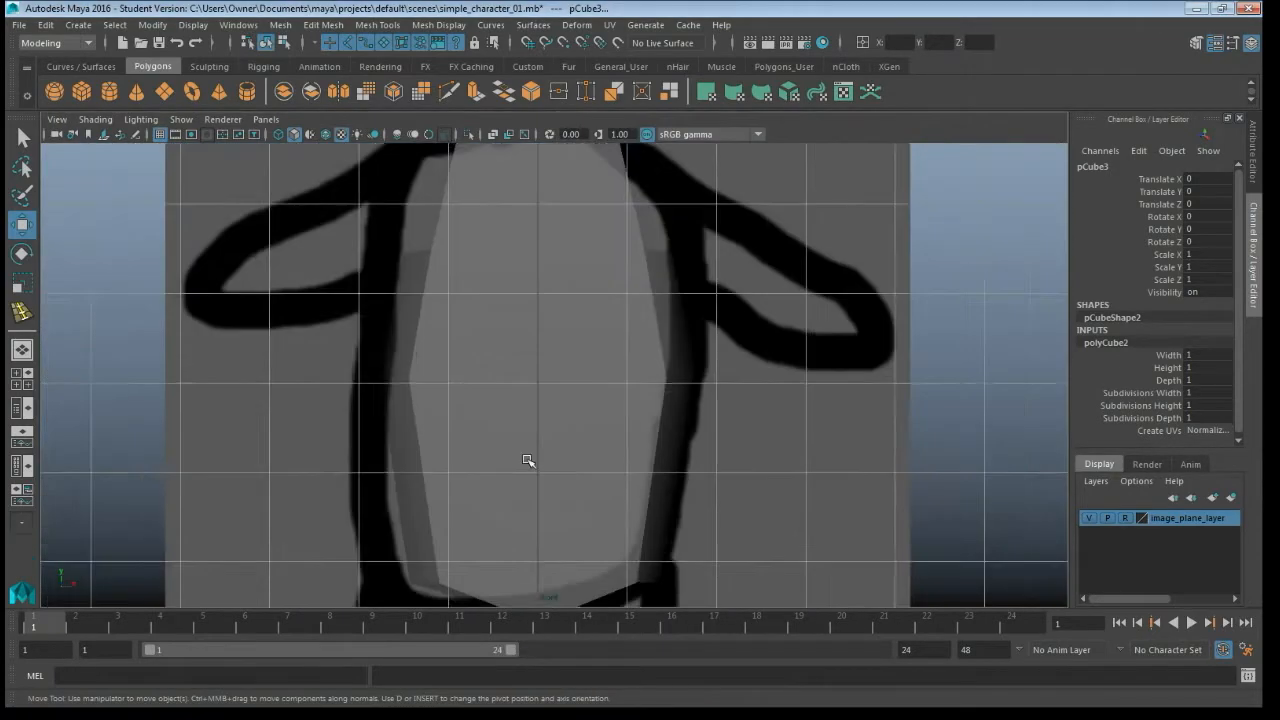
scroll(543, 443, down, 5)
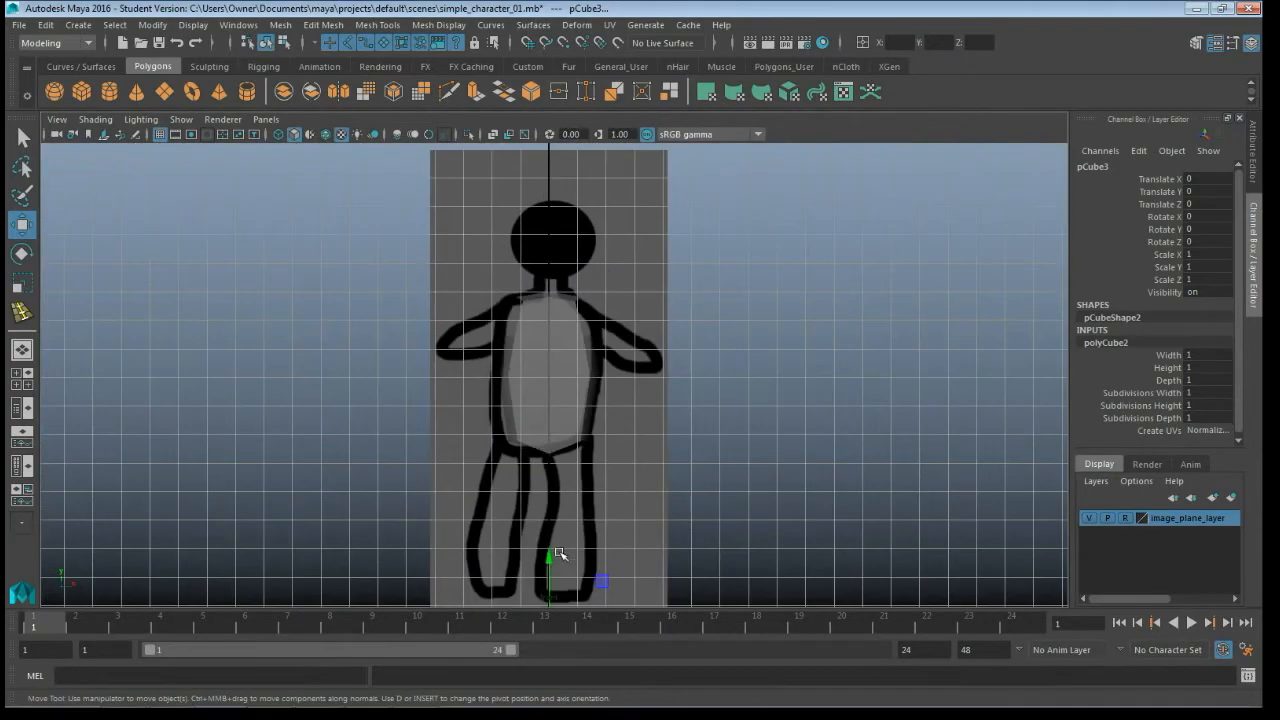
drag(557, 553, 559, 234)
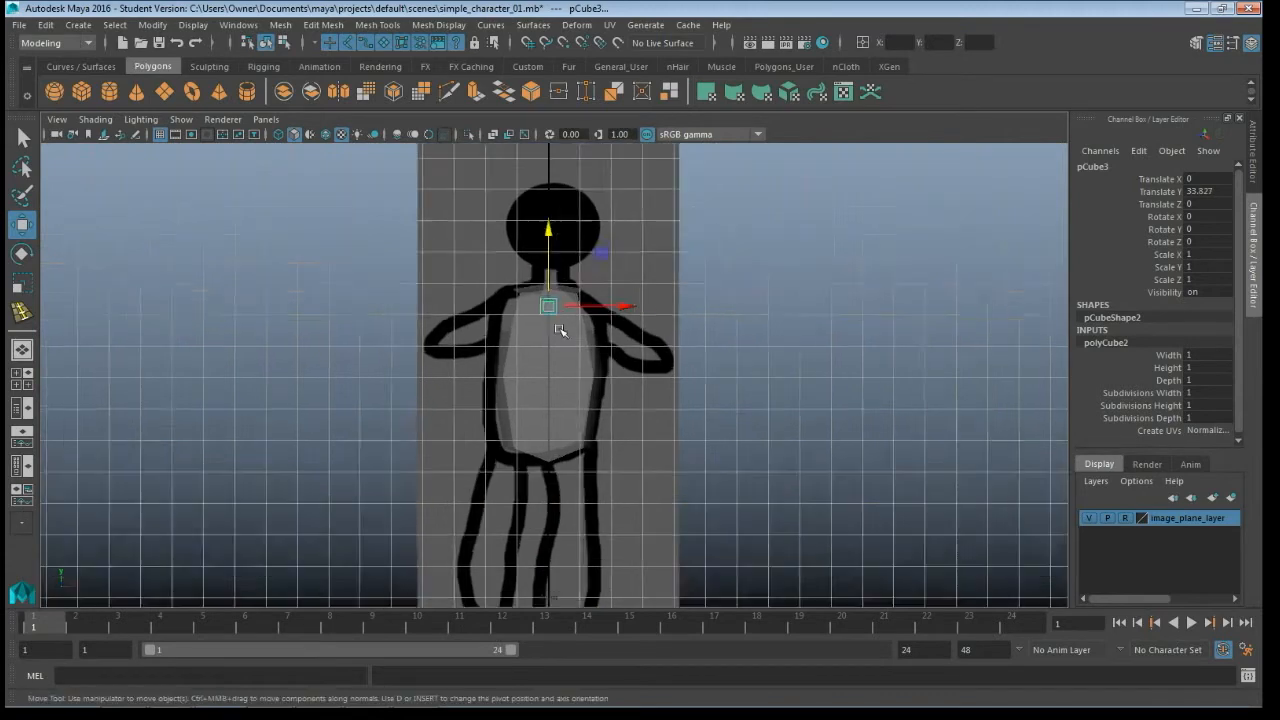
scroll(557, 329, up, 8)
scroll(555, 380, up, 1)
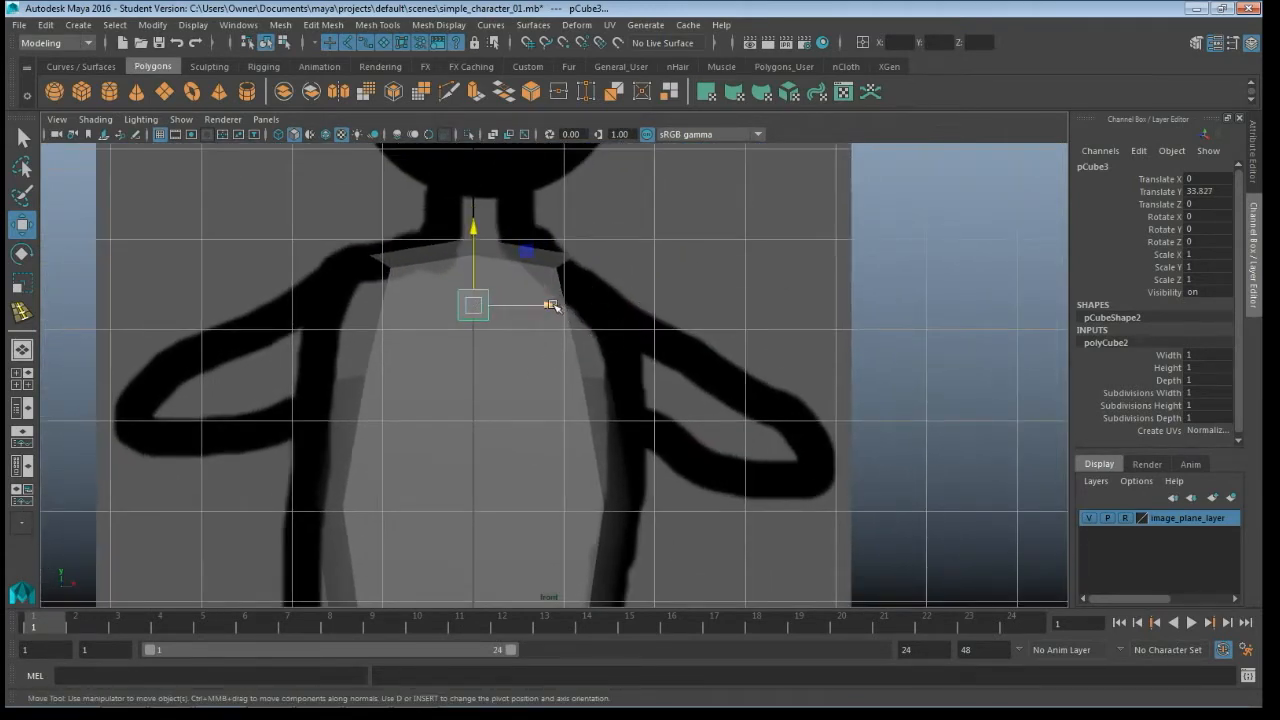
drag(549, 304, 686, 310)
scroll(709, 393, up, 3)
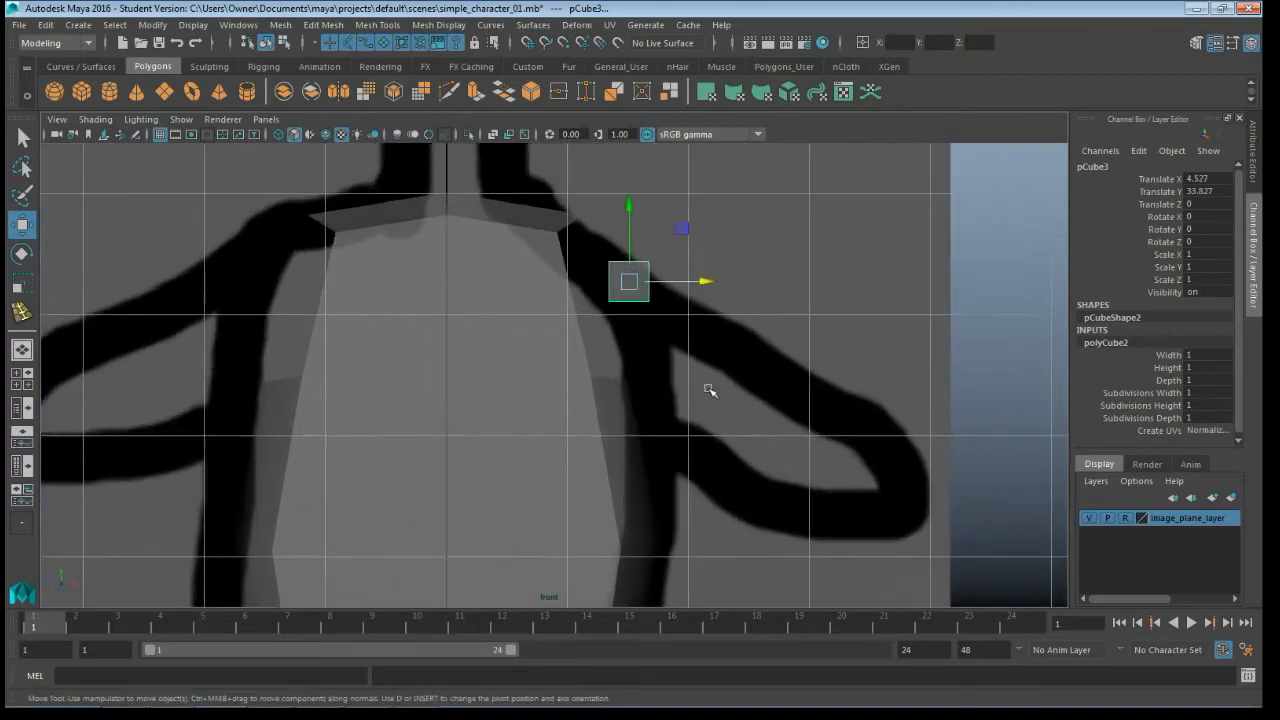
alt+middle_drag(727, 308, 651, 380)
Step: Set the shoulder cube's depth subdivisions to 2
key(space)
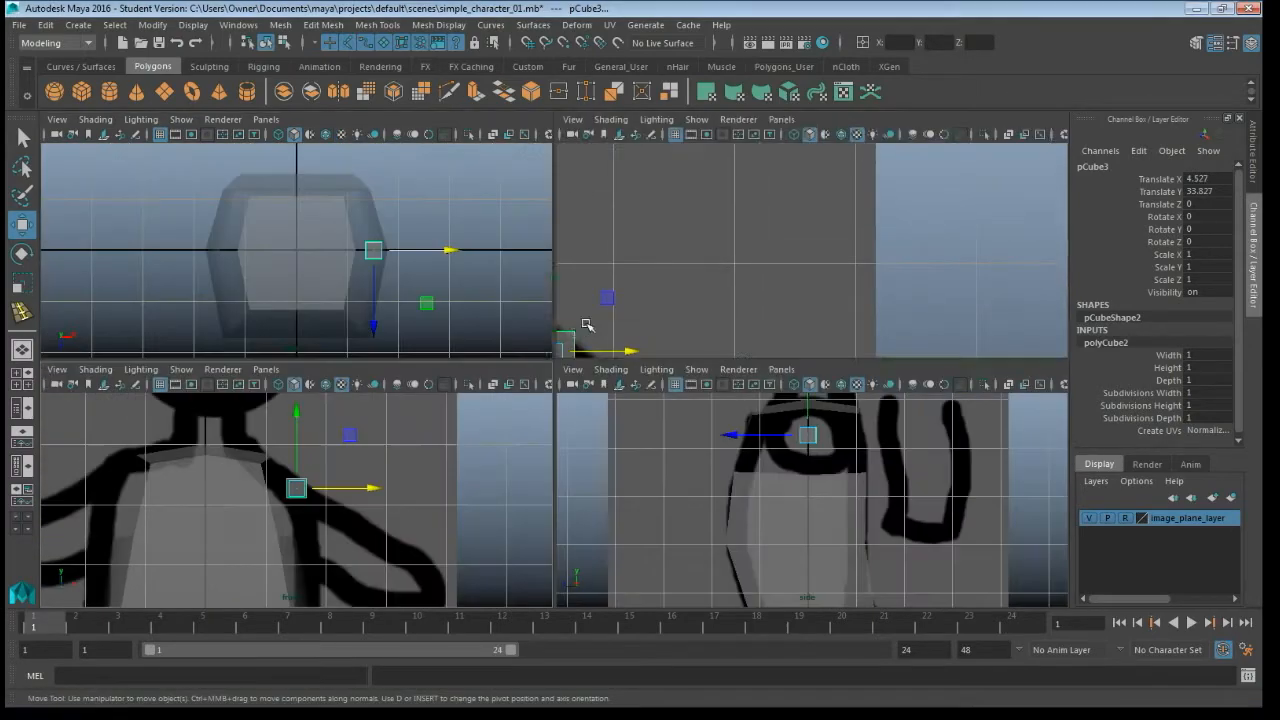
key(space)
scroll(754, 365, up, 6)
scroll(750, 364, up, 5)
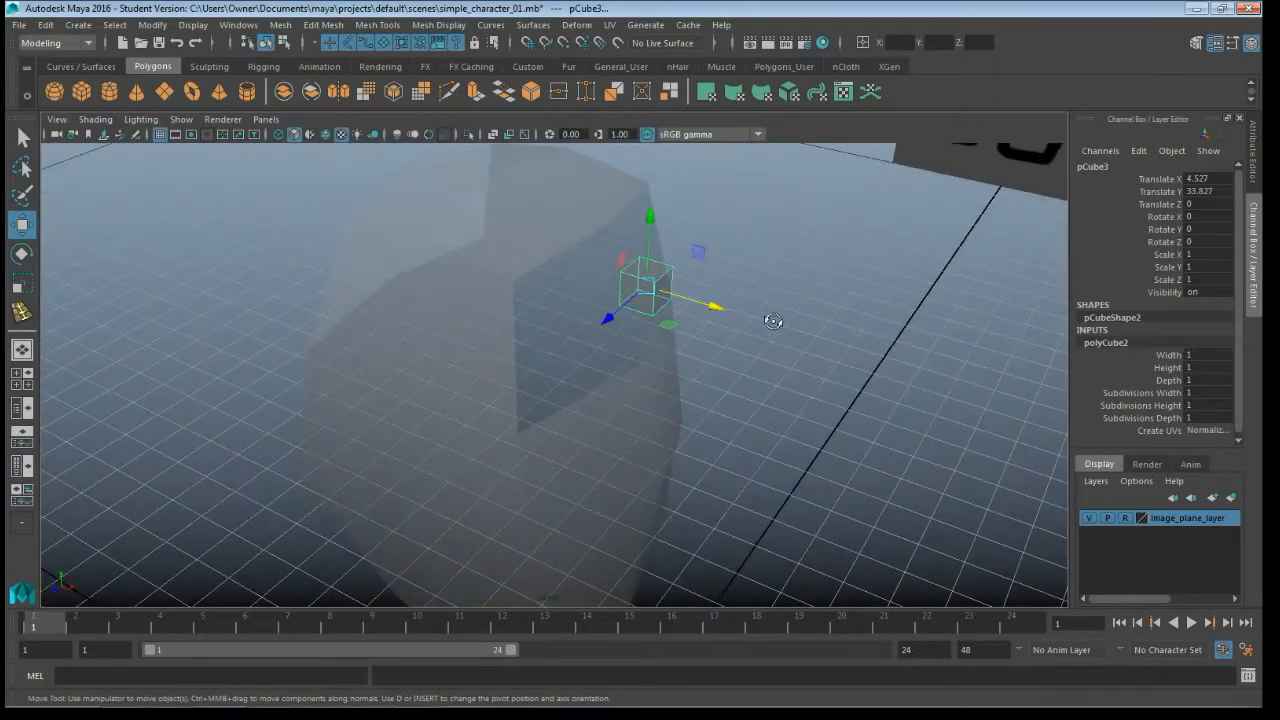
click(607, 498)
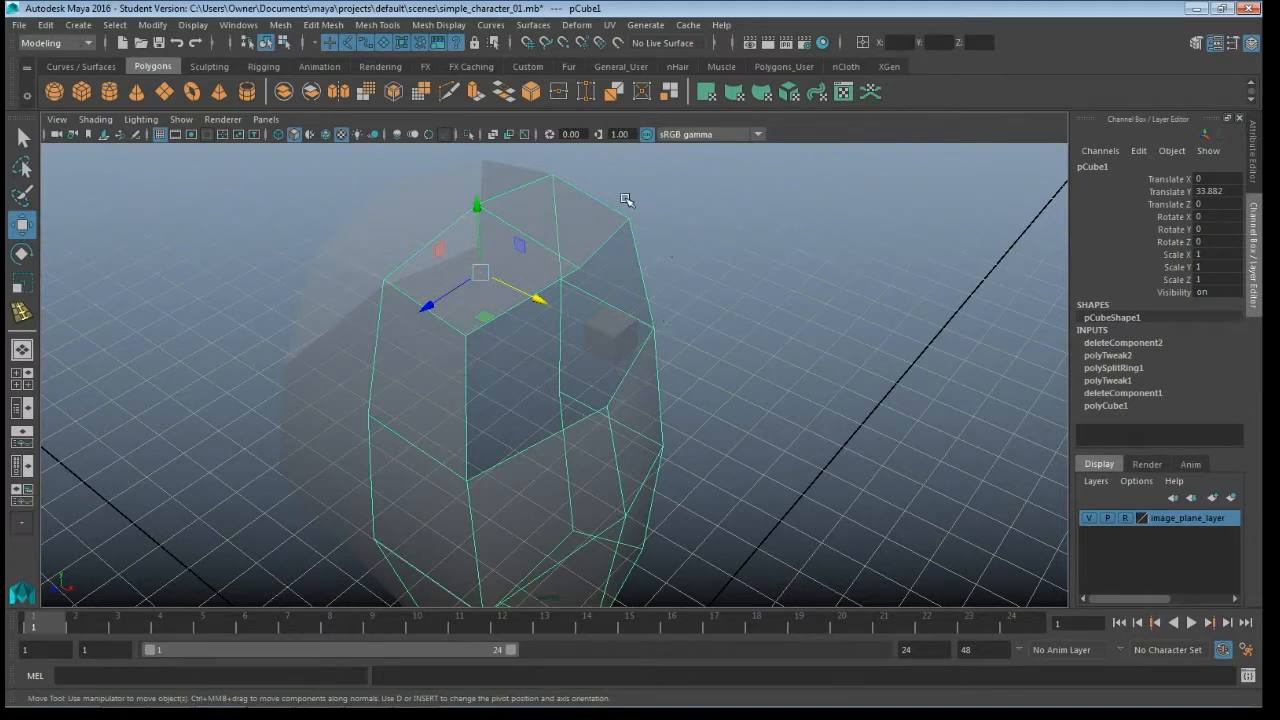
click(618, 340)
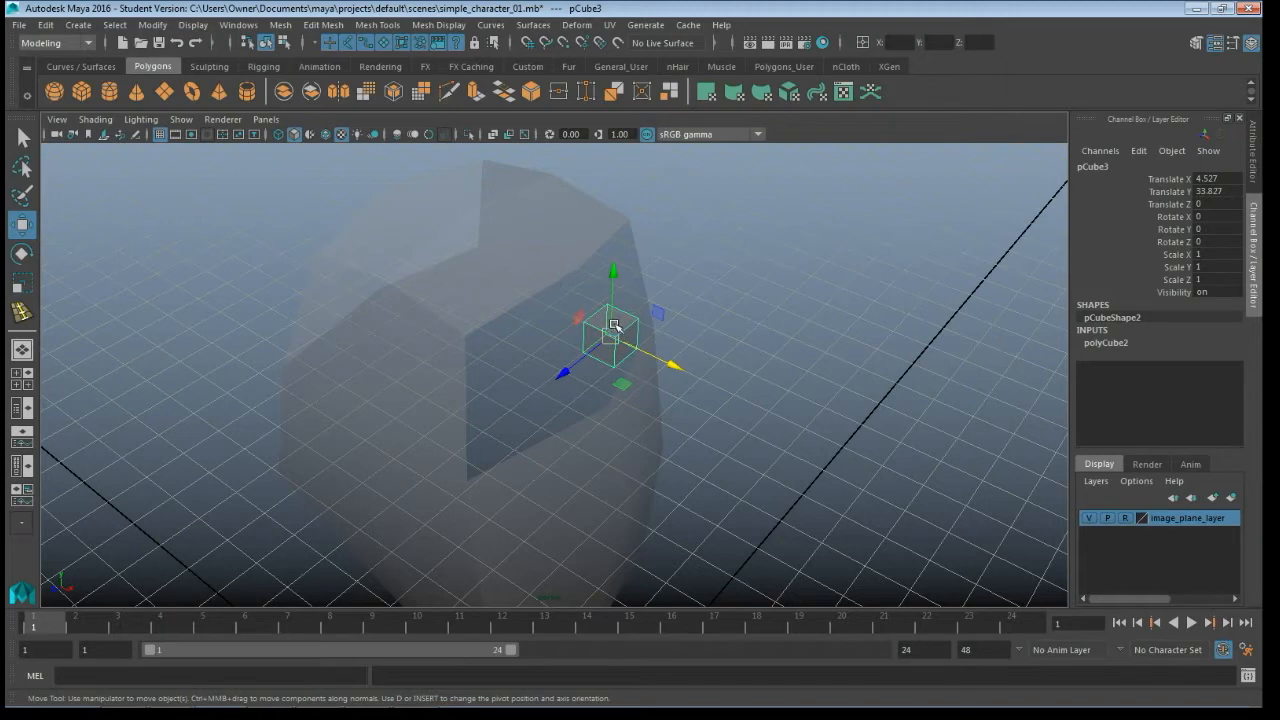
click(1104, 343)
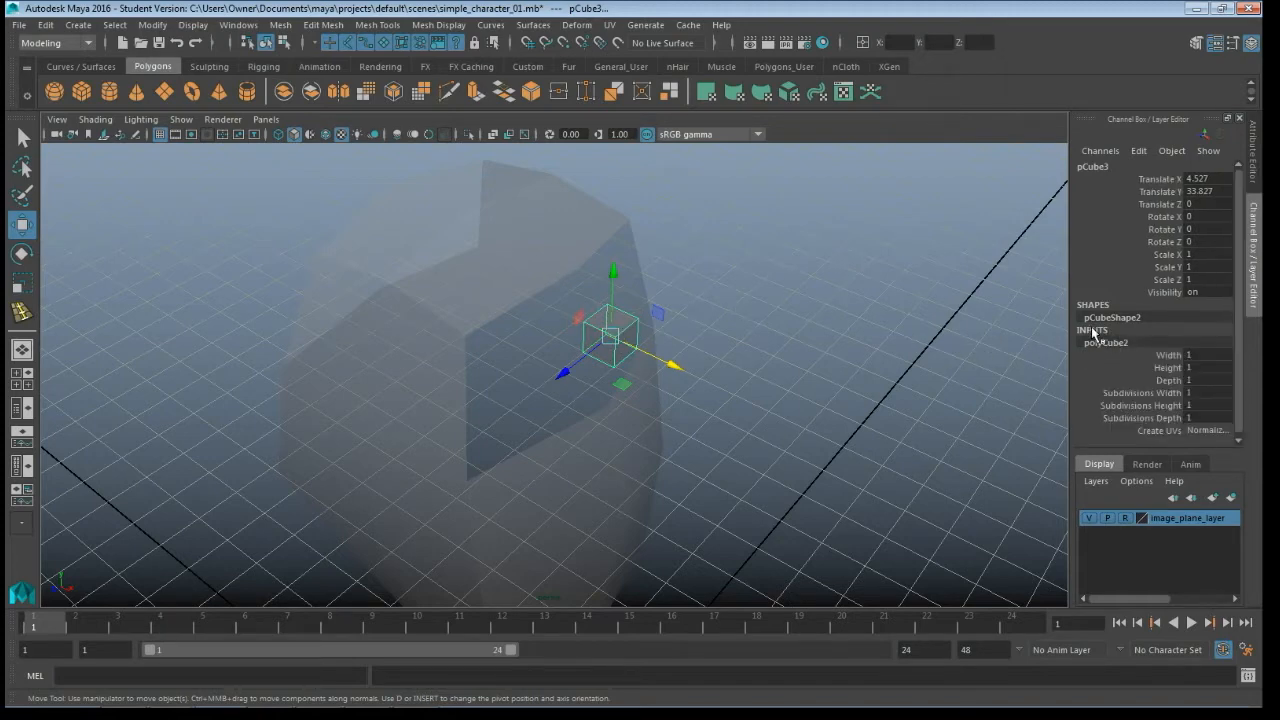
click(1140, 418)
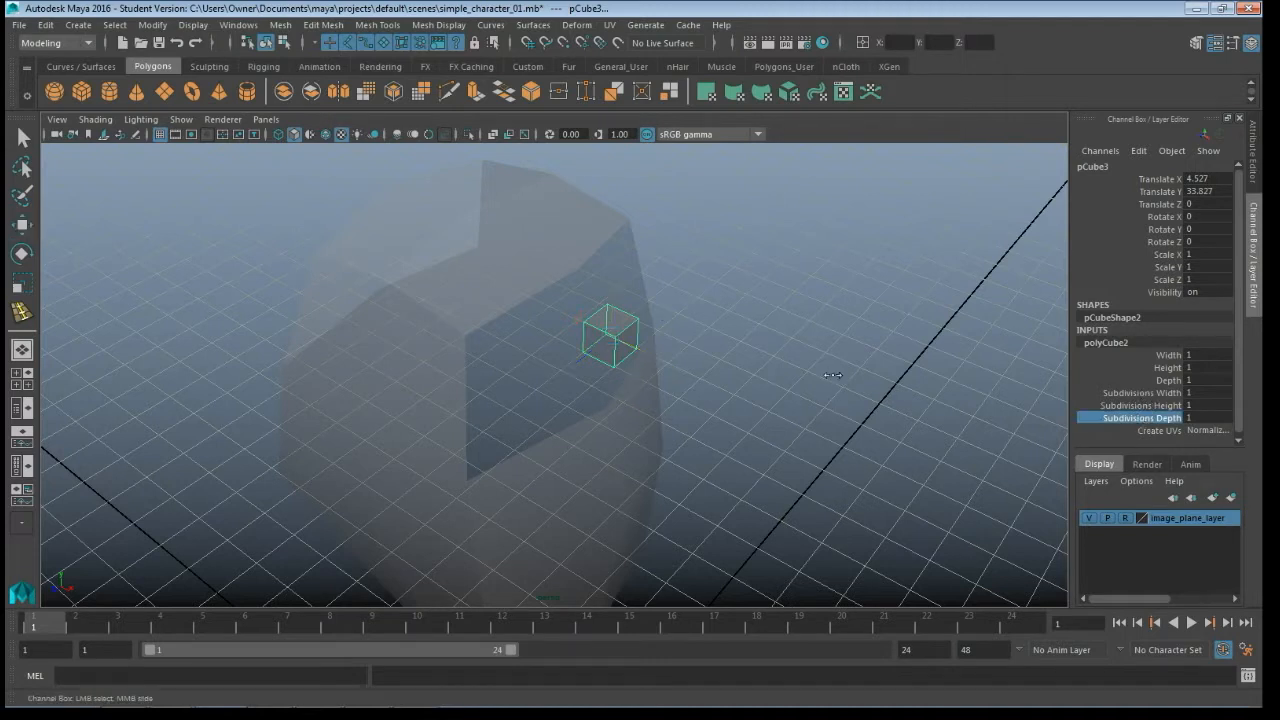
middle_drag(835, 376, 838, 376)
key(w)
click(571, 371)
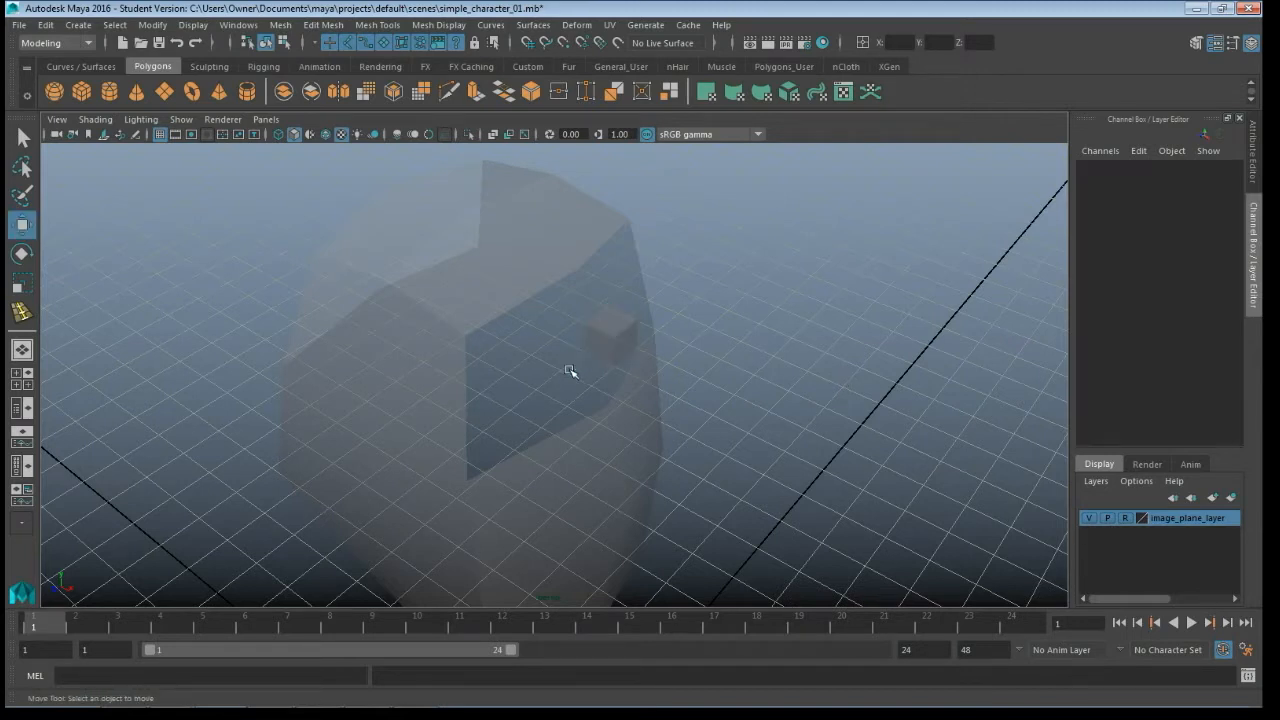
Step: Set the shoulder cube's width, height and depth to 3.8
click(608, 331)
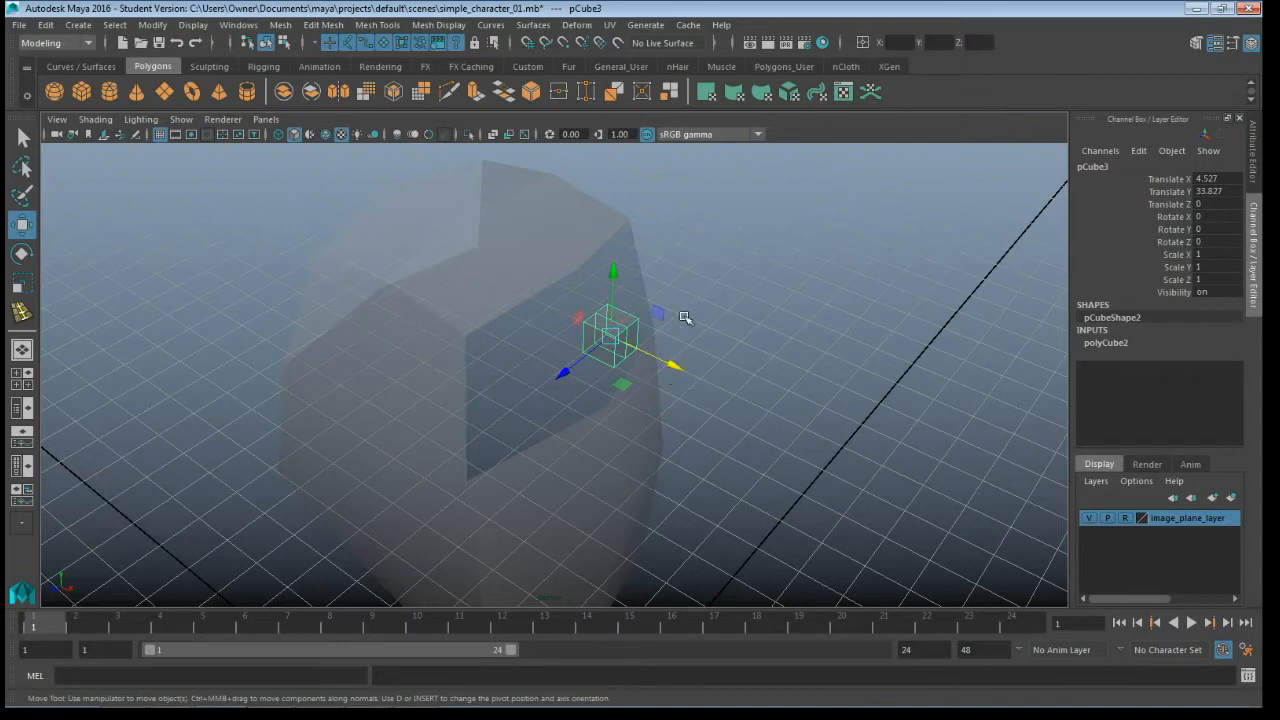
click(672, 363)
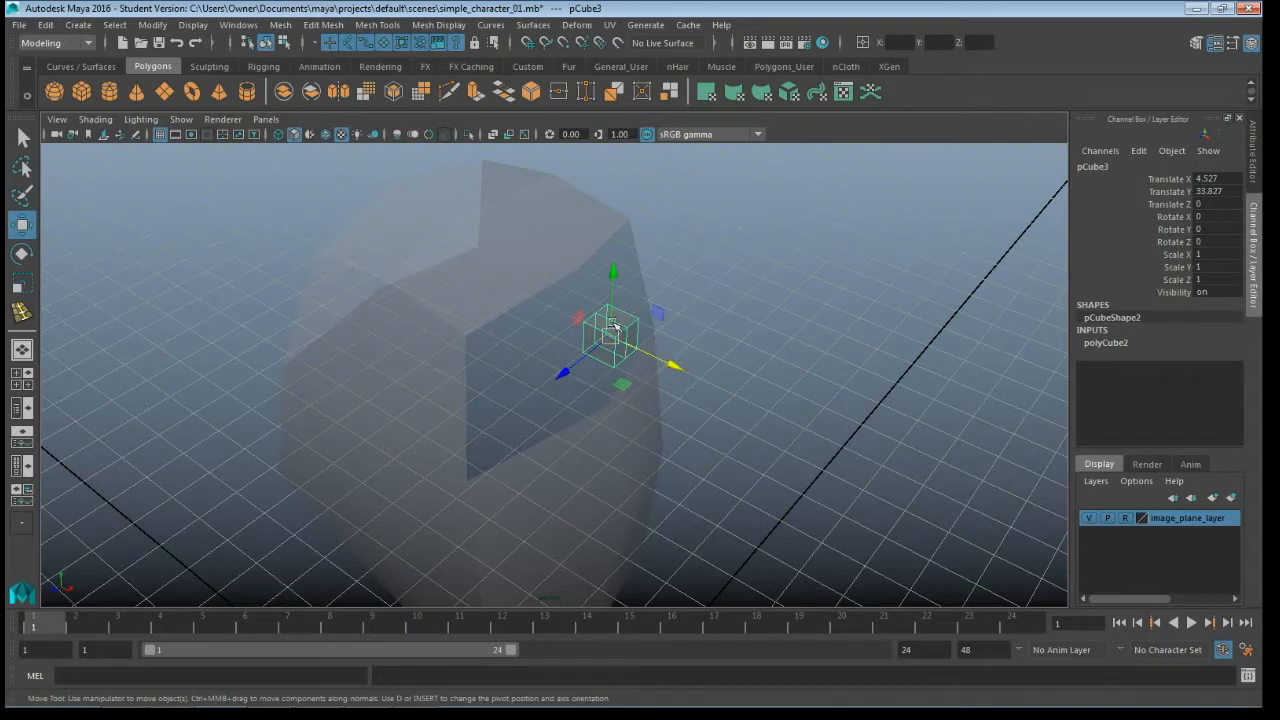
click(1122, 349)
drag(1184, 357, 1176, 380)
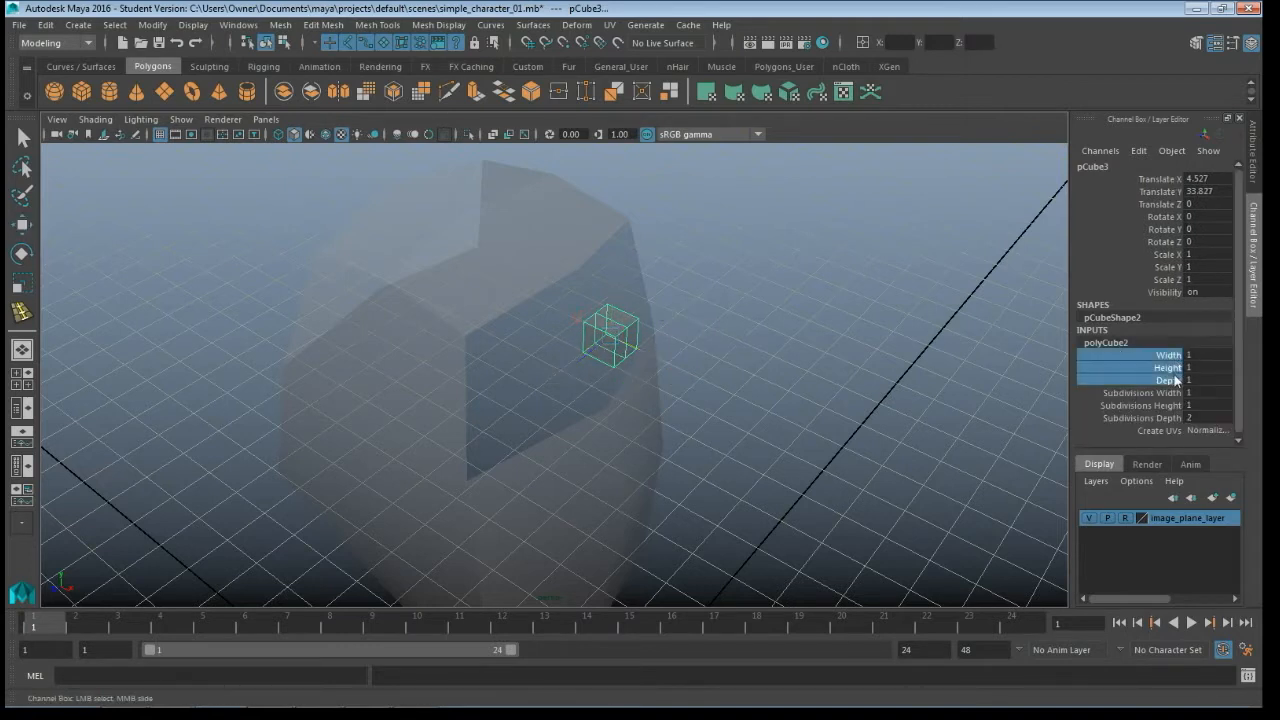
middle_drag(849, 383, 870, 366)
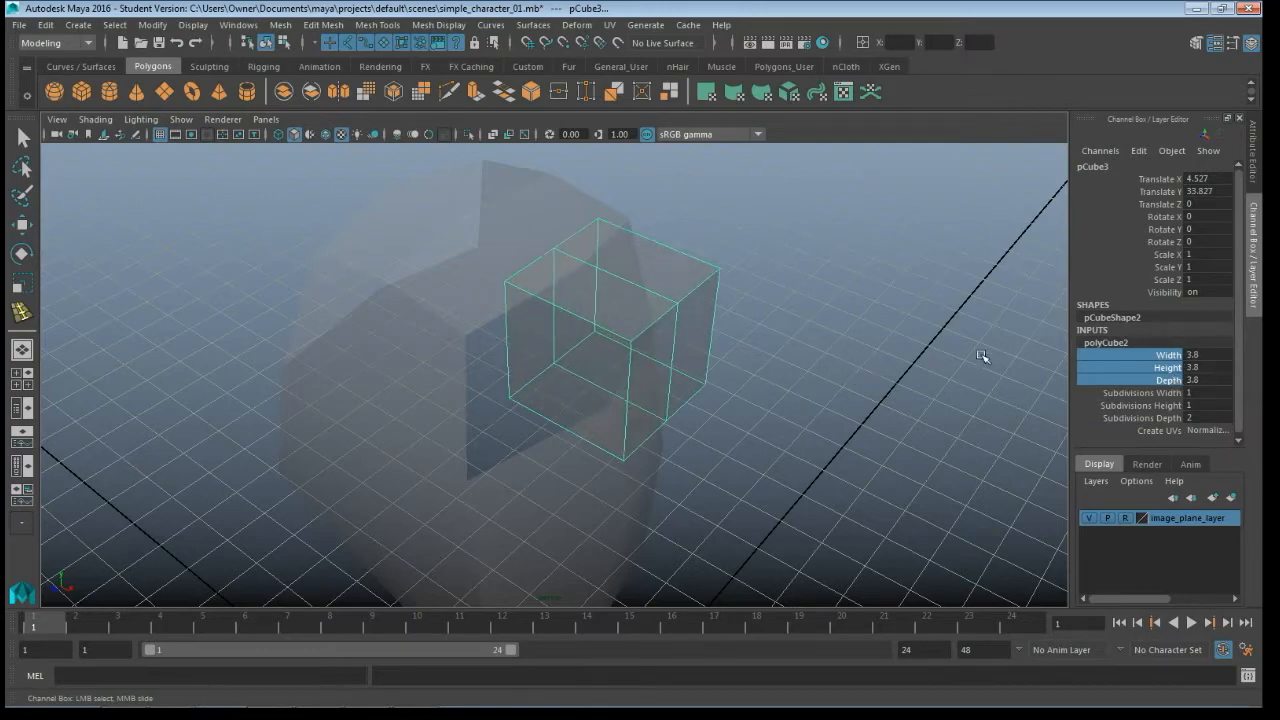
Step: Delete the two faces of the cube that face the torso, leaving that side open
alt+drag(884, 405, 806, 420)
alt+drag(840, 363, 784, 360)
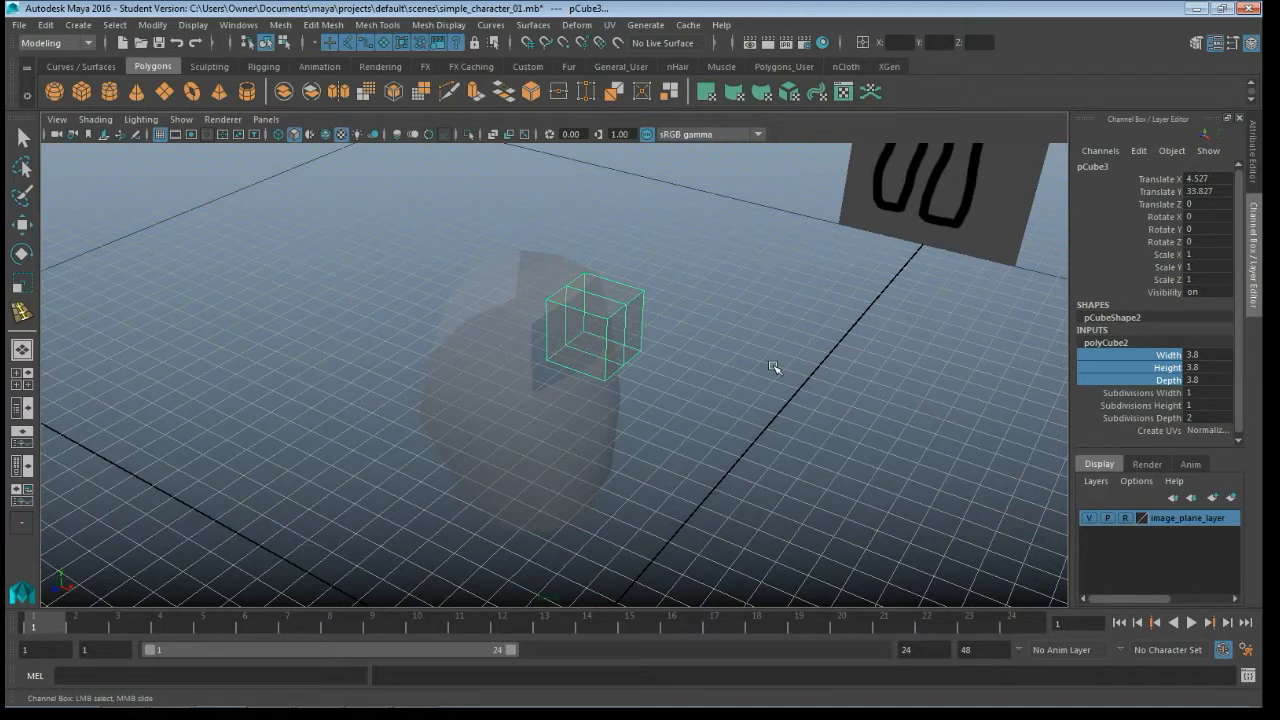
alt+middle_drag(728, 378, 709, 431)
scroll(711, 428, up, 5)
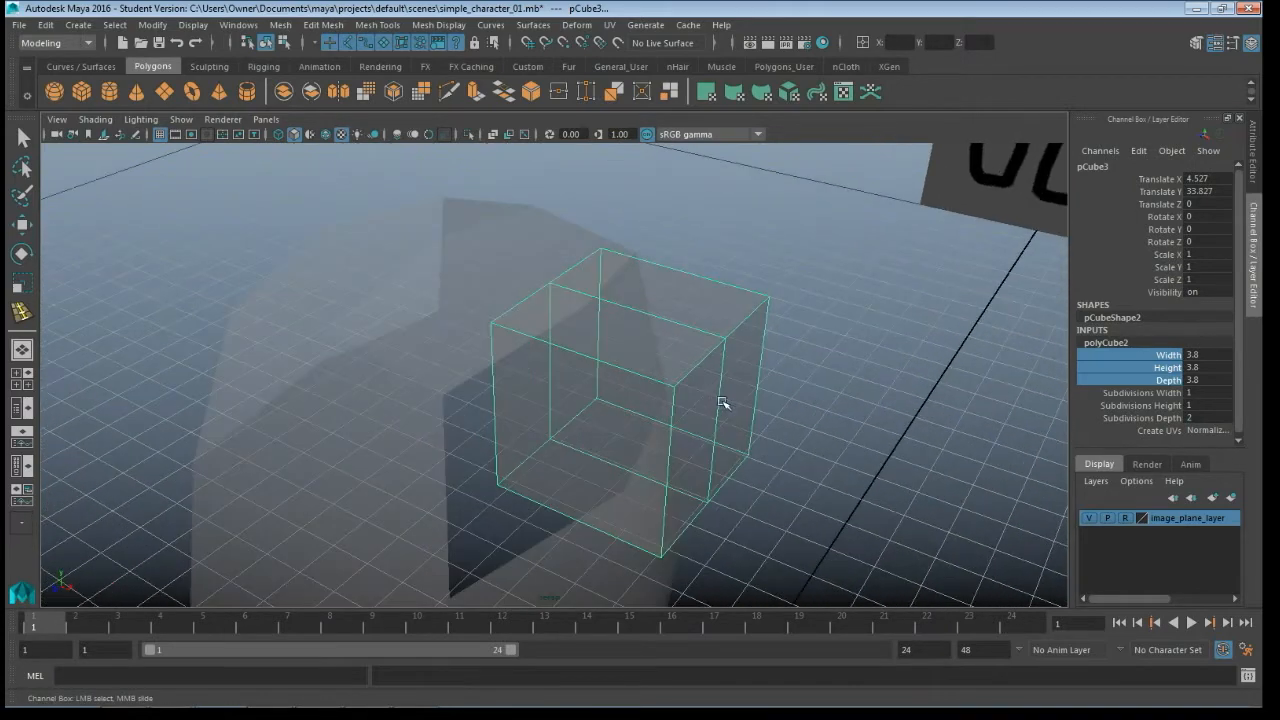
right_drag(648, 357, 720, 251)
key(w)
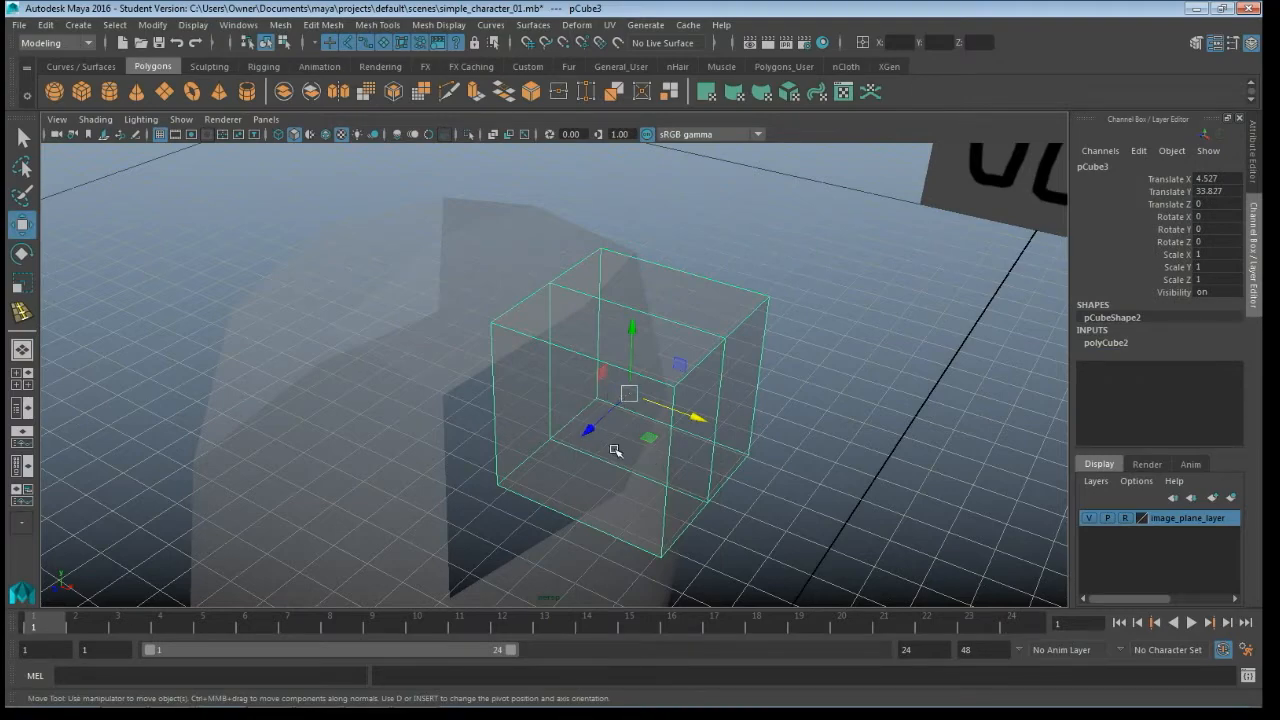
key(F11)
alt+drag(613, 449, 717, 357)
alt+middle_drag(717, 357, 337, 514)
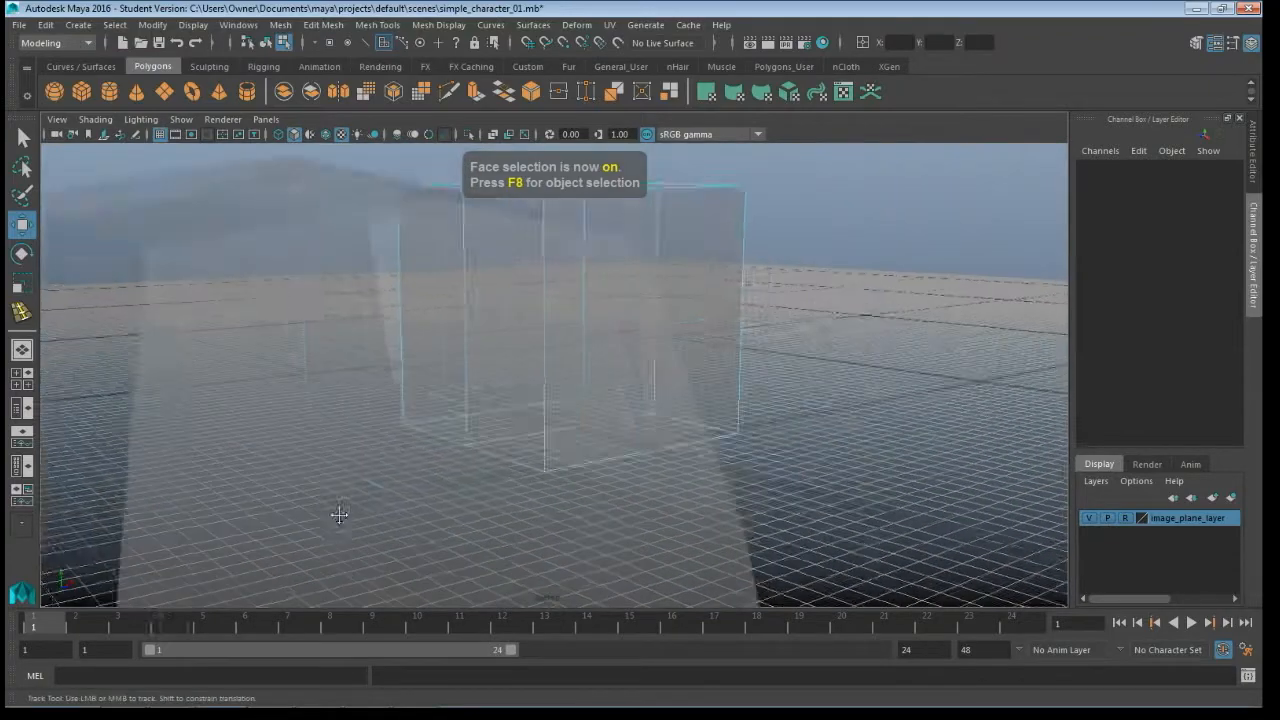
alt+middle_drag(460, 465, 545, 408)
alt+drag(605, 366, 586, 391)
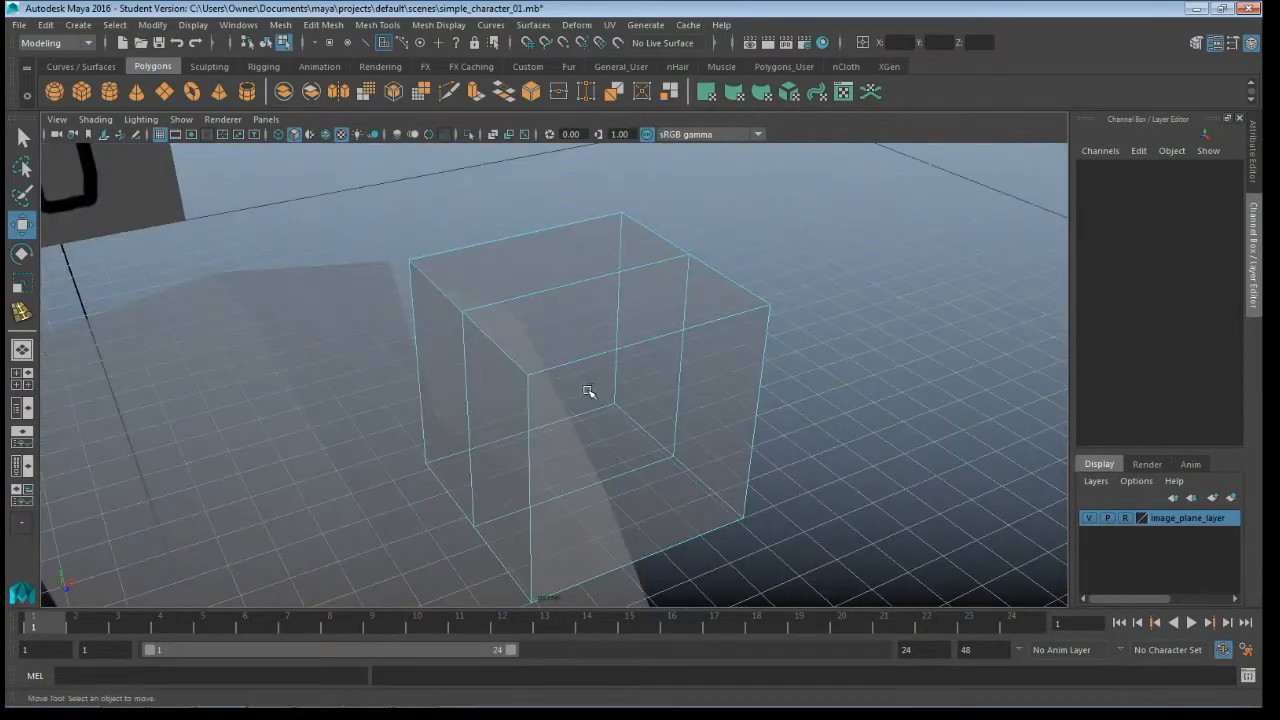
click(497, 364)
shift+click(454, 316)
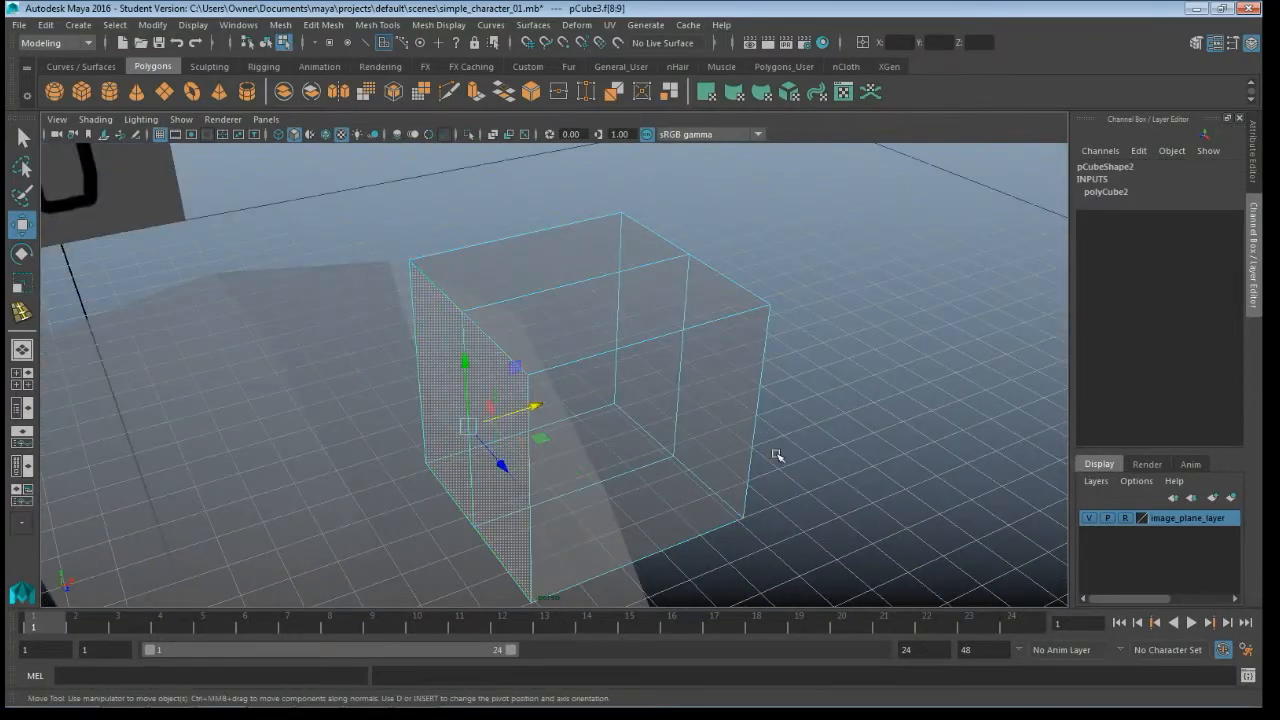
click(781, 467)
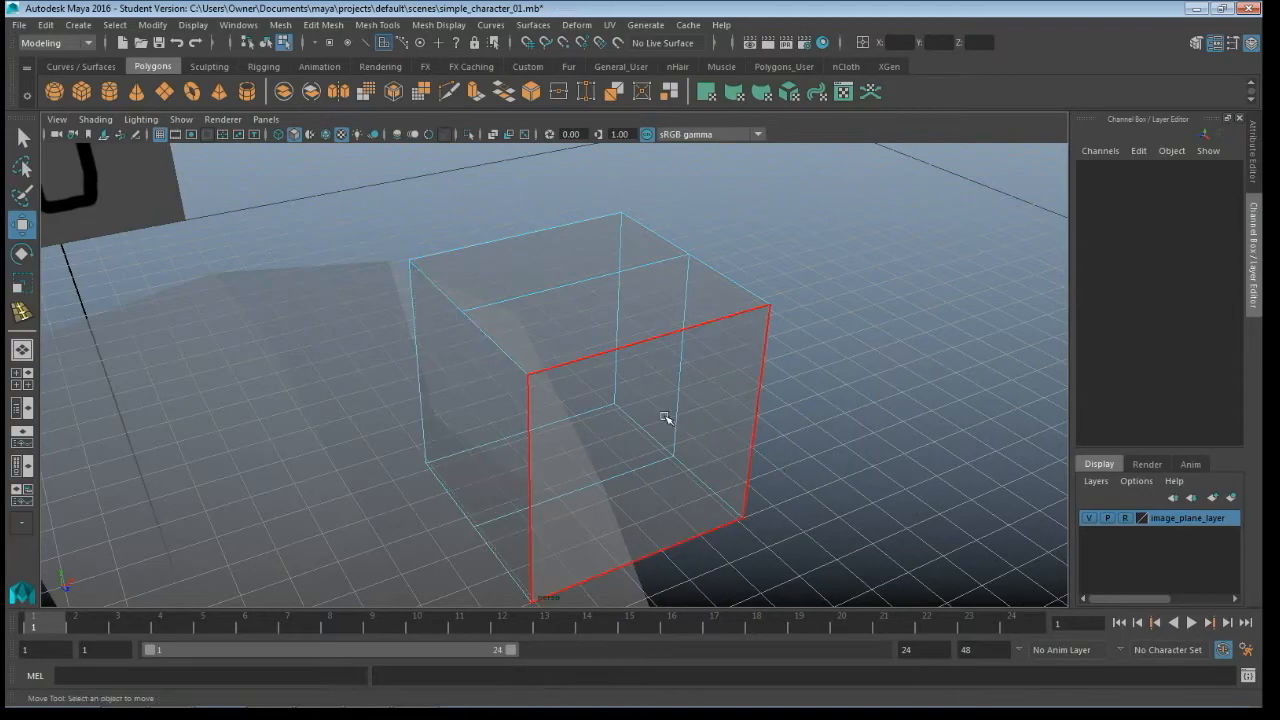
Step: Return to object selection and move the open cube outward along X, clear of the torso's arm hole
alt+drag(666, 420, 420, 329)
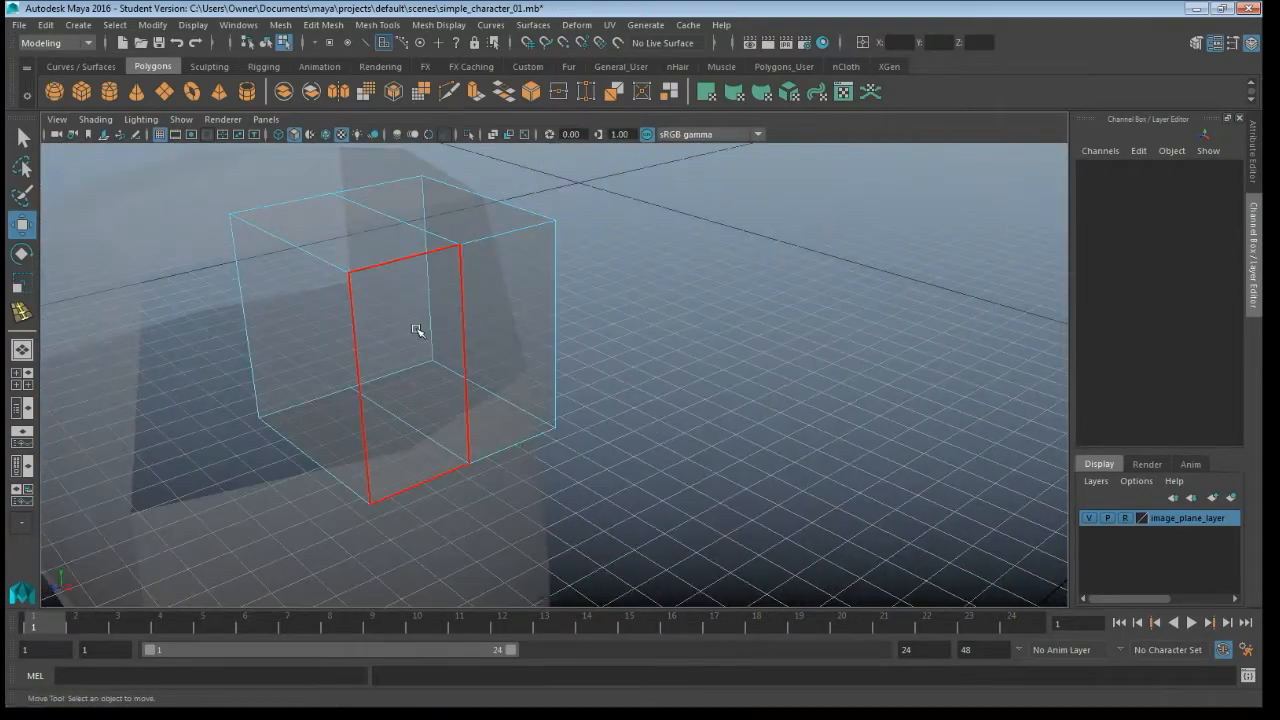
right_drag(416, 273, 475, 258)
click(380, 348)
alt+drag(351, 394, 531, 251)
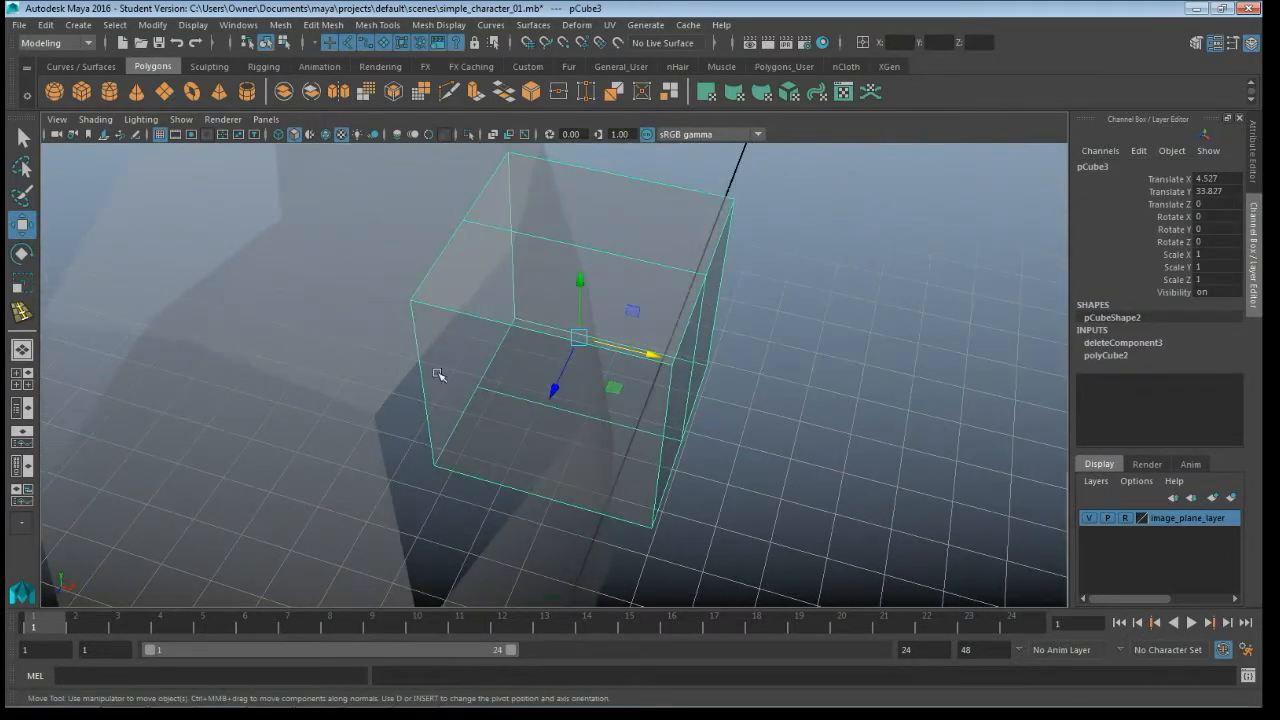
drag(650, 355, 645, 405)
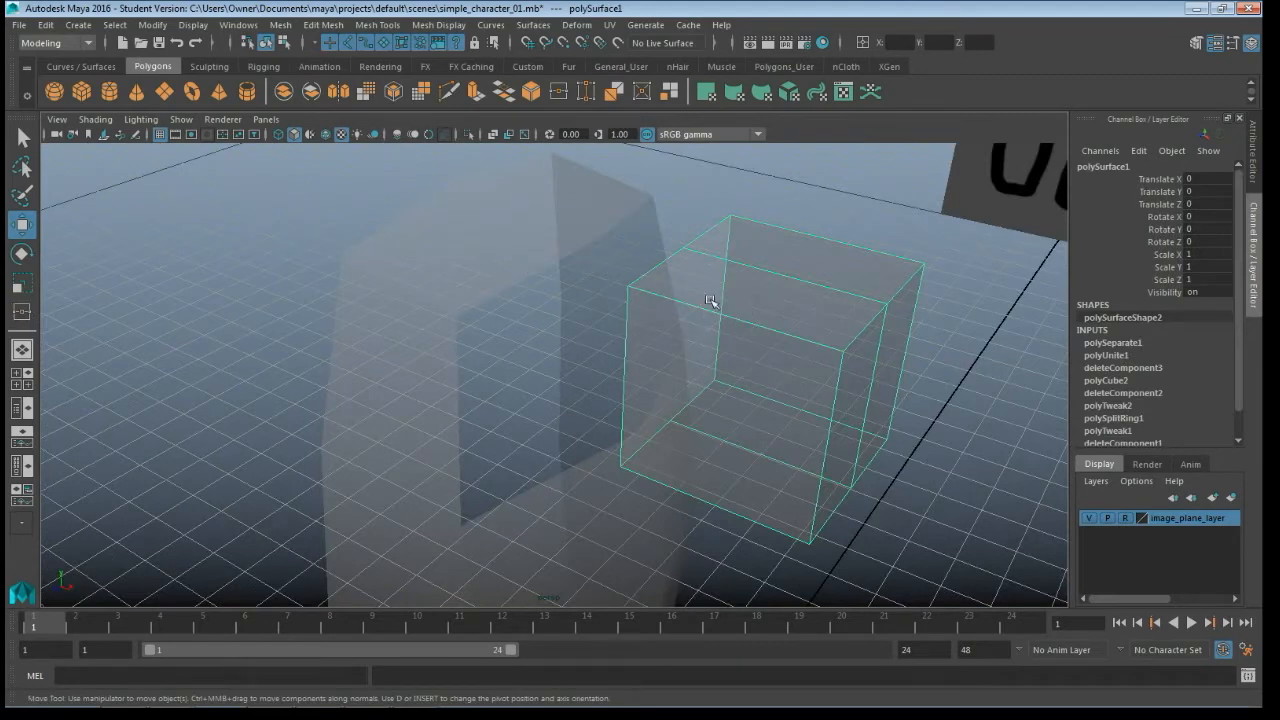
Step: Center the pivot of the open arm cube
alt+drag(723, 329, 640, 220)
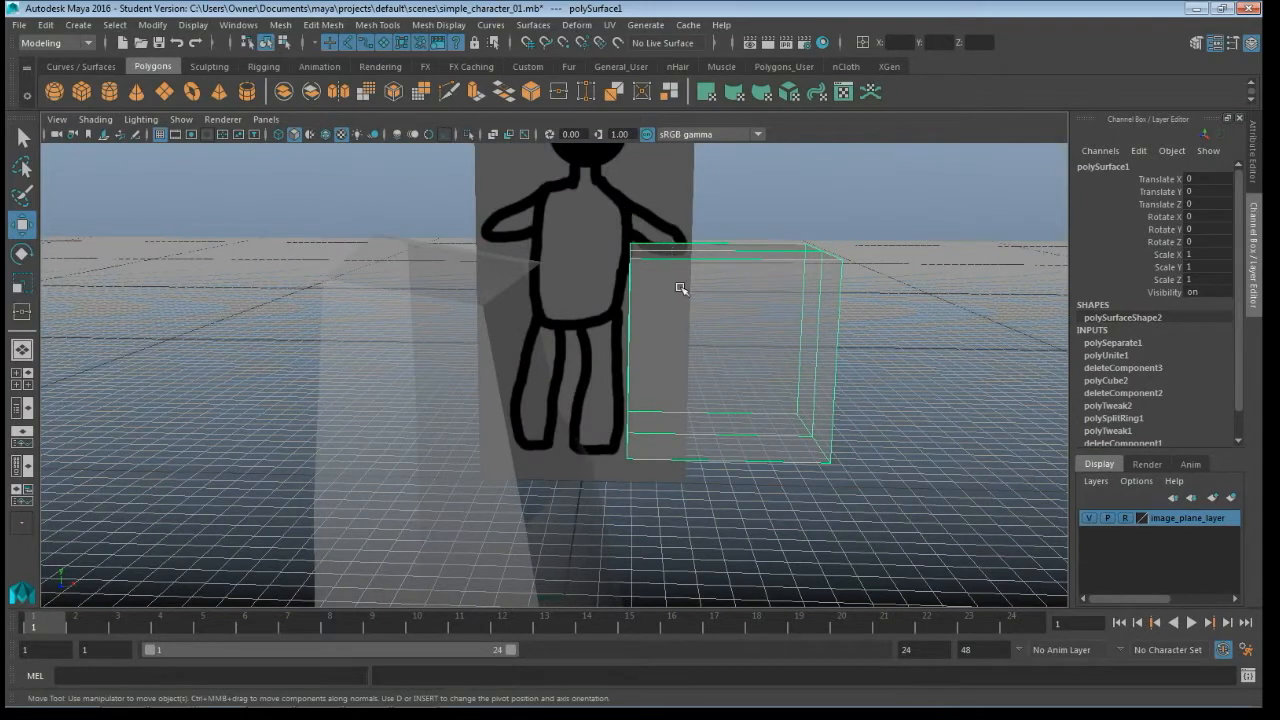
key(space)
key(space)
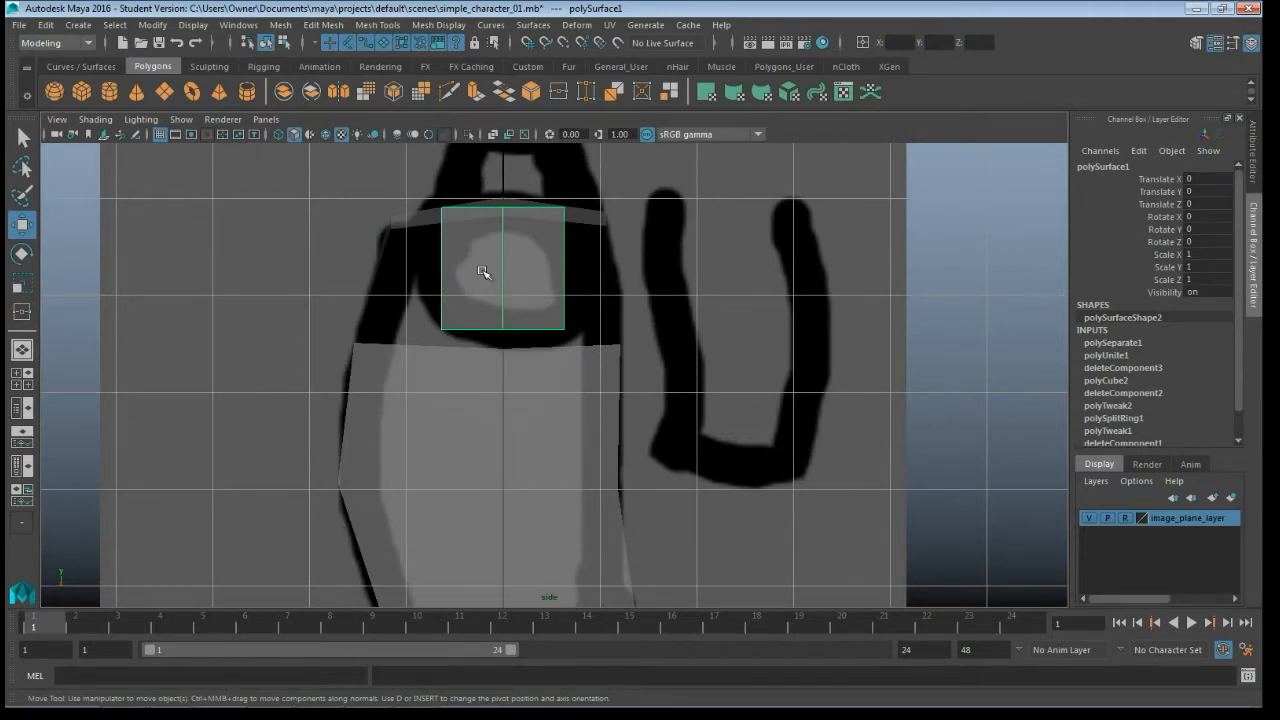
scroll(530, 302, down, 10)
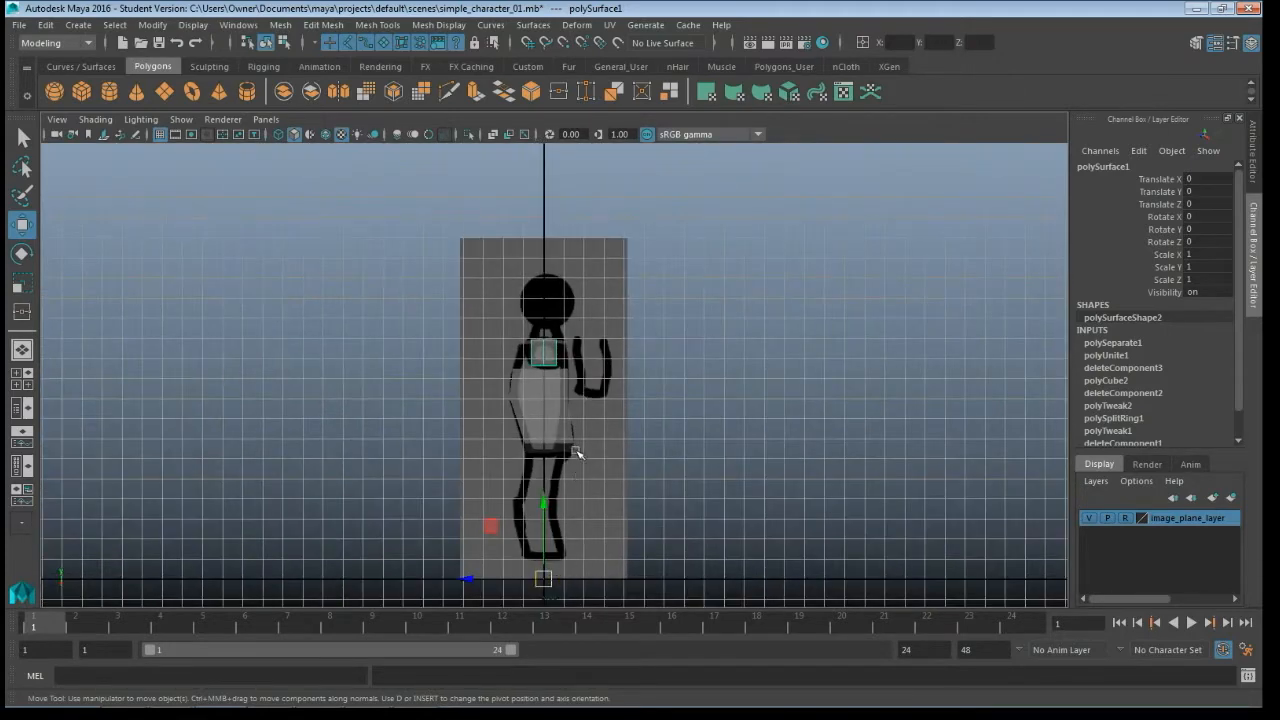
scroll(577, 454, up, 10)
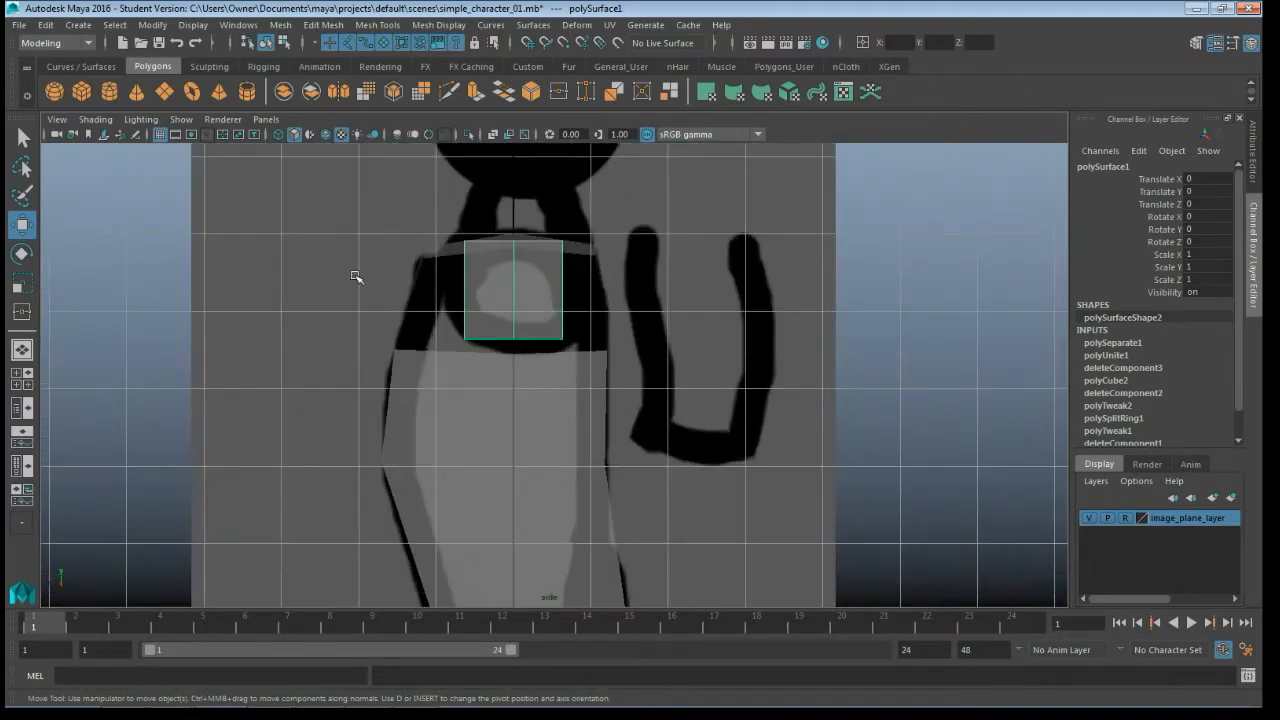
click(153, 25)
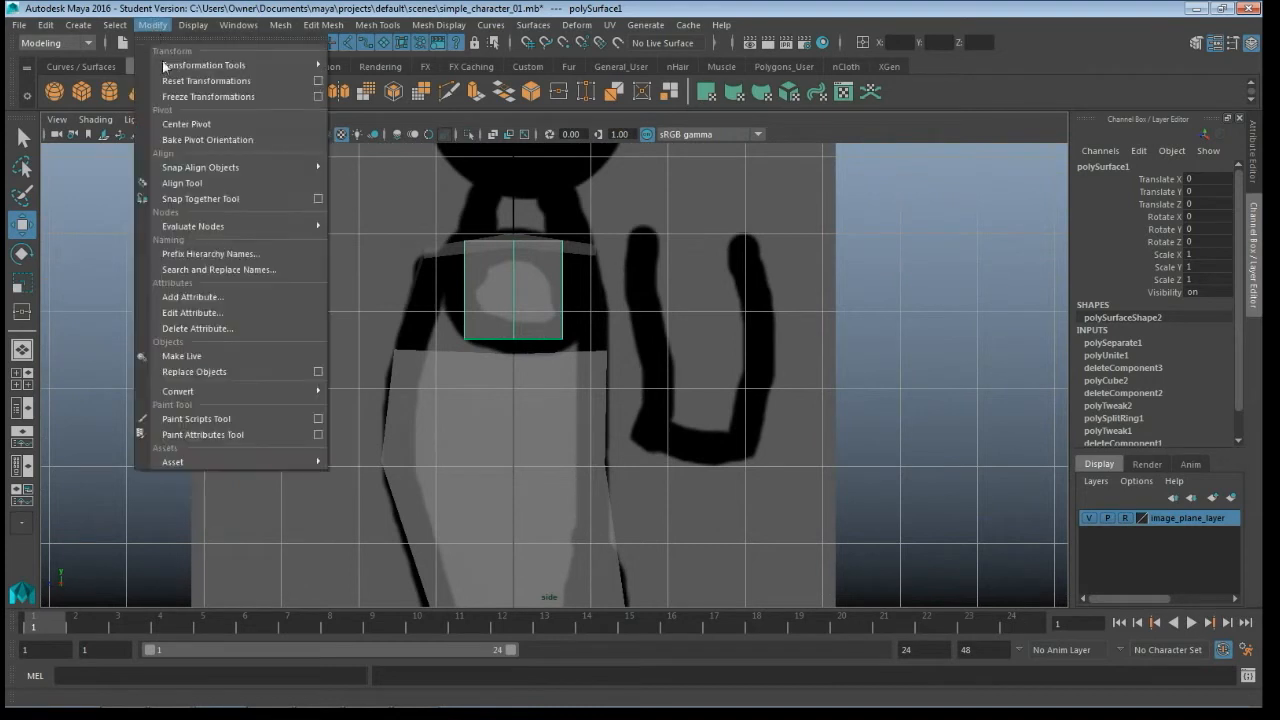
click(186, 123)
scroll(394, 309, up, 4)
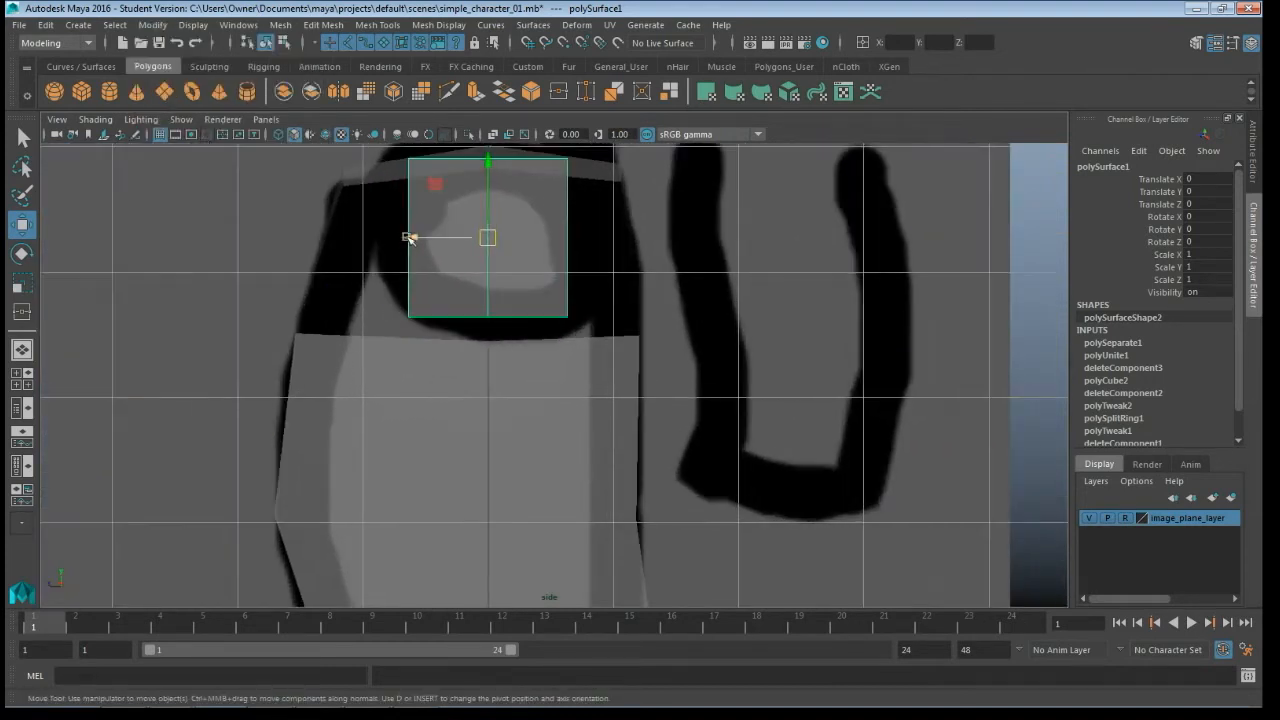
Step: Move the arm cube in the side view onto the raised forearm of the reference drawing, at Translate Z -7.059
drag(410, 237, 703, 245)
alt+middle_drag(690, 216, 585, 262)
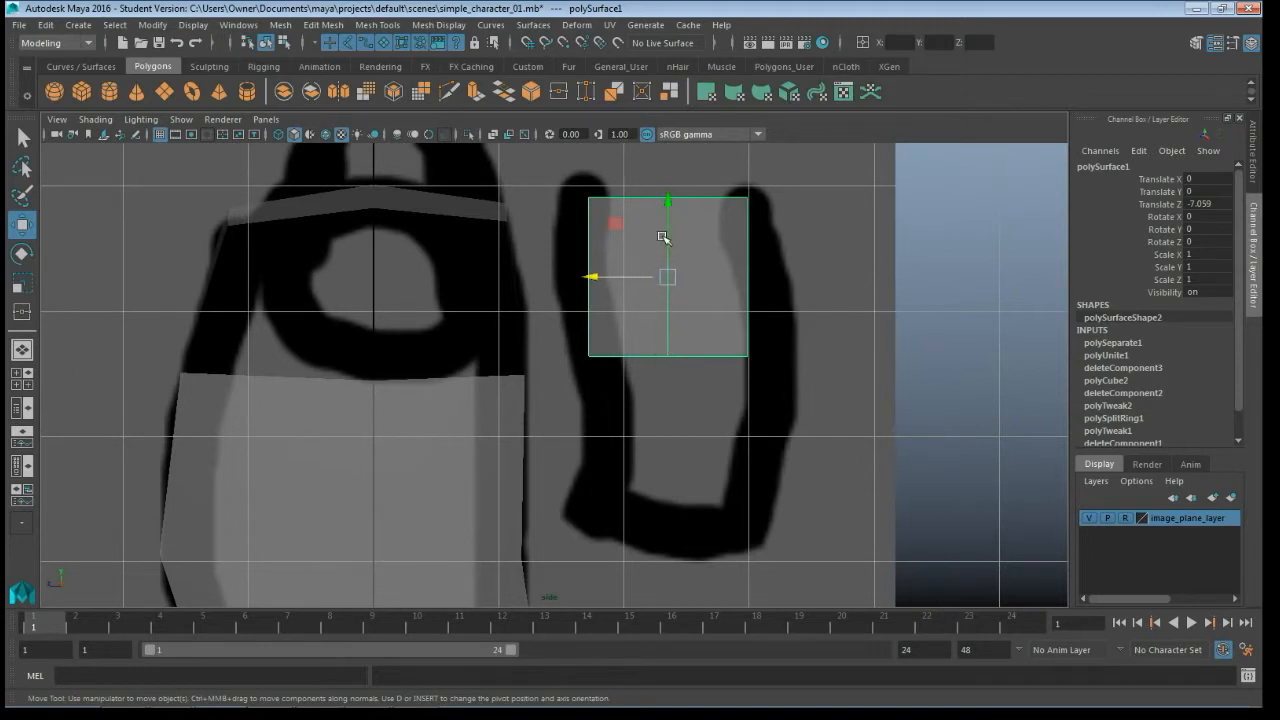
key(space)
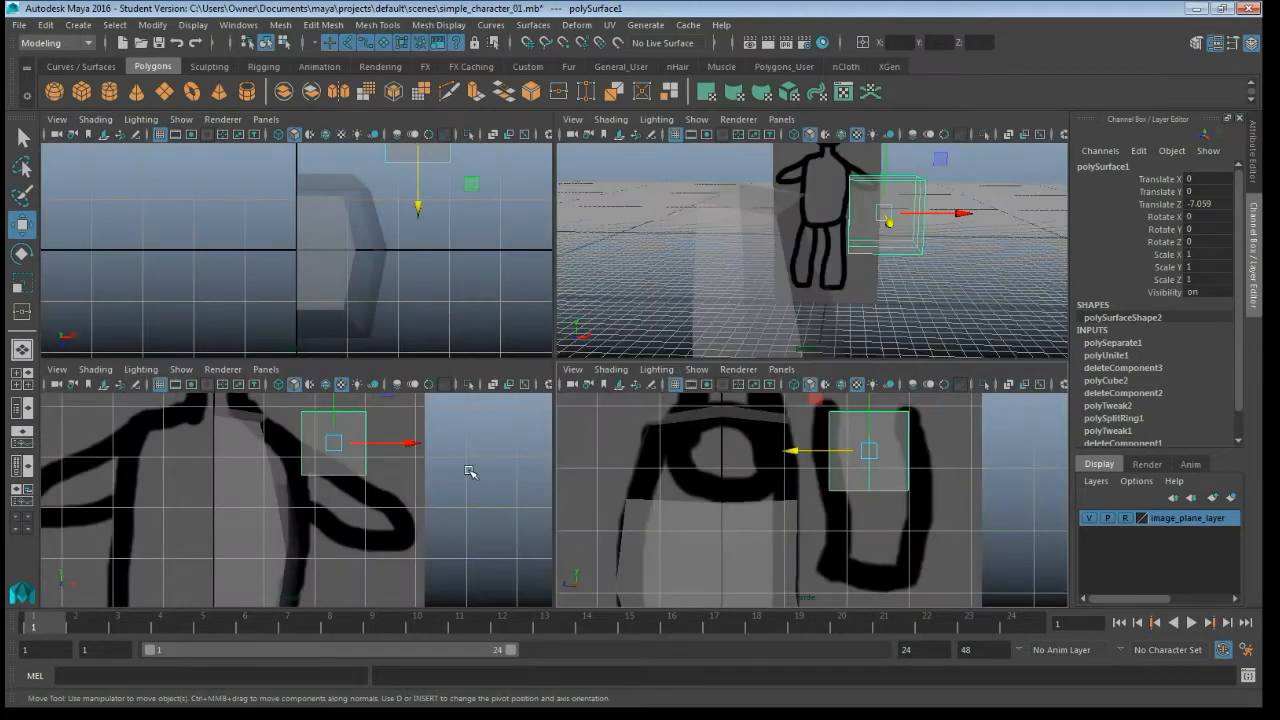
Step: Move the outer end vertices of the arm cube down onto the hand of the reference drawing in the front view
key(space)
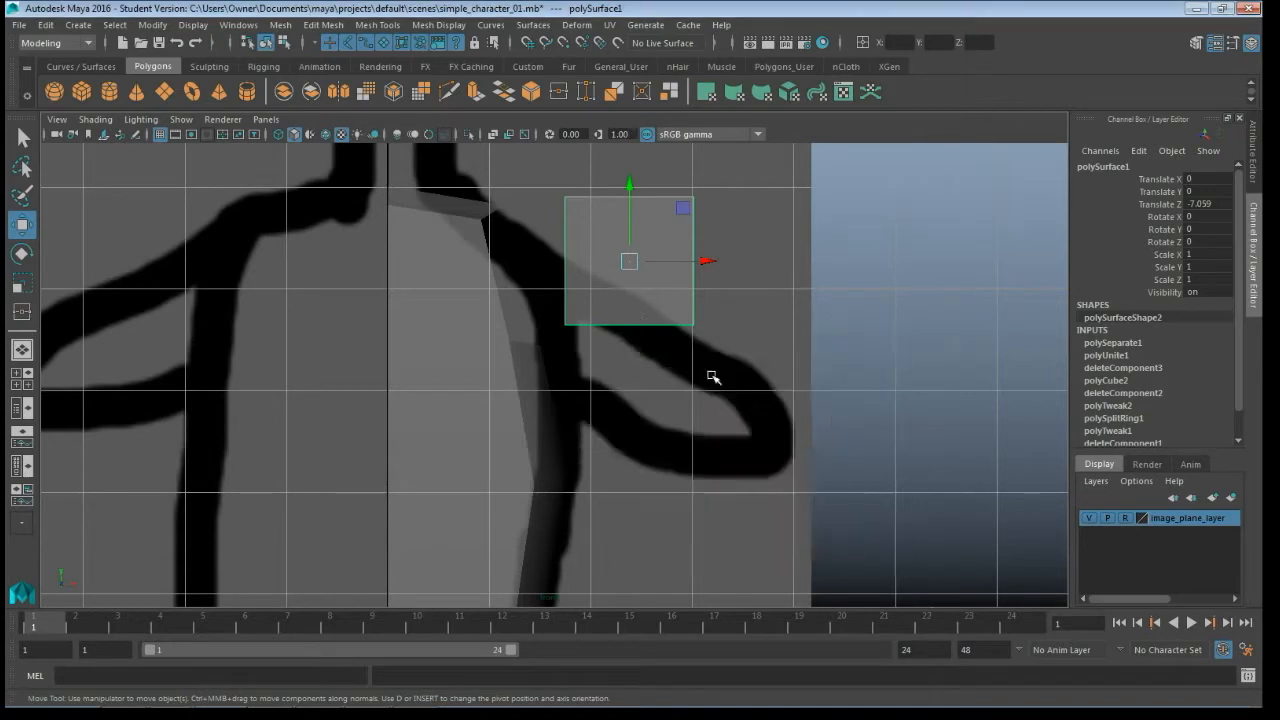
key(space)
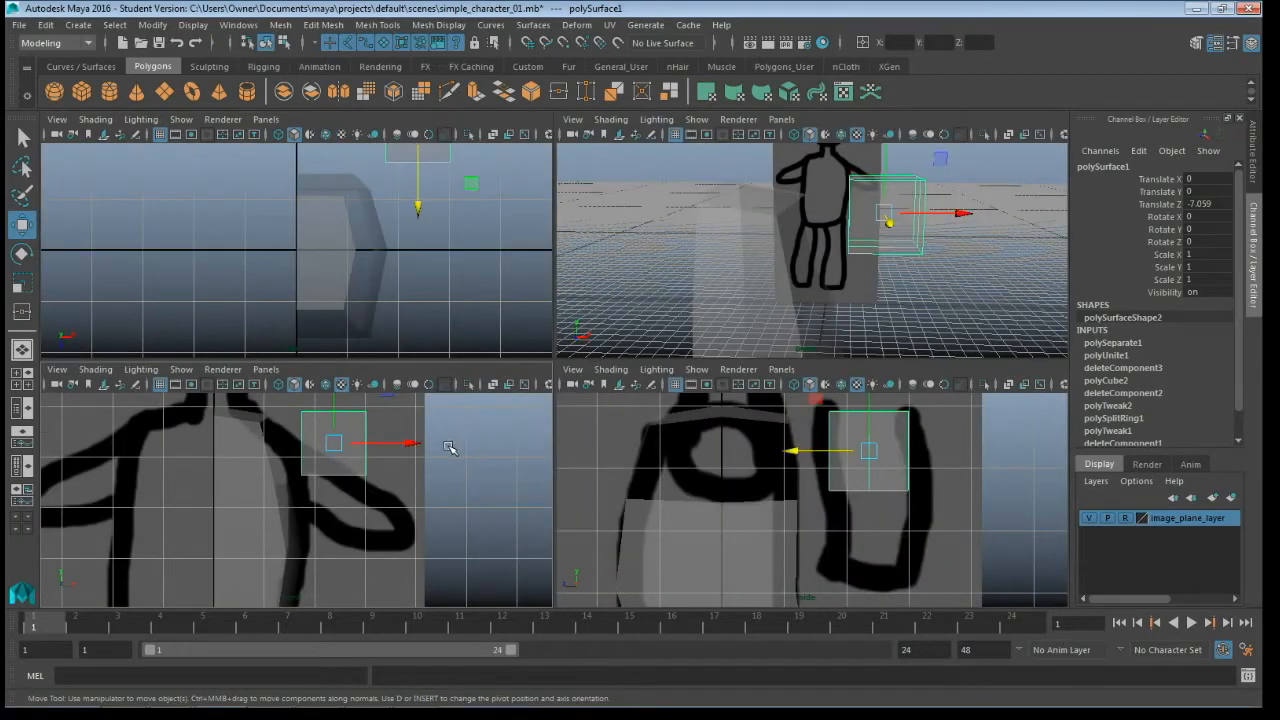
key(space)
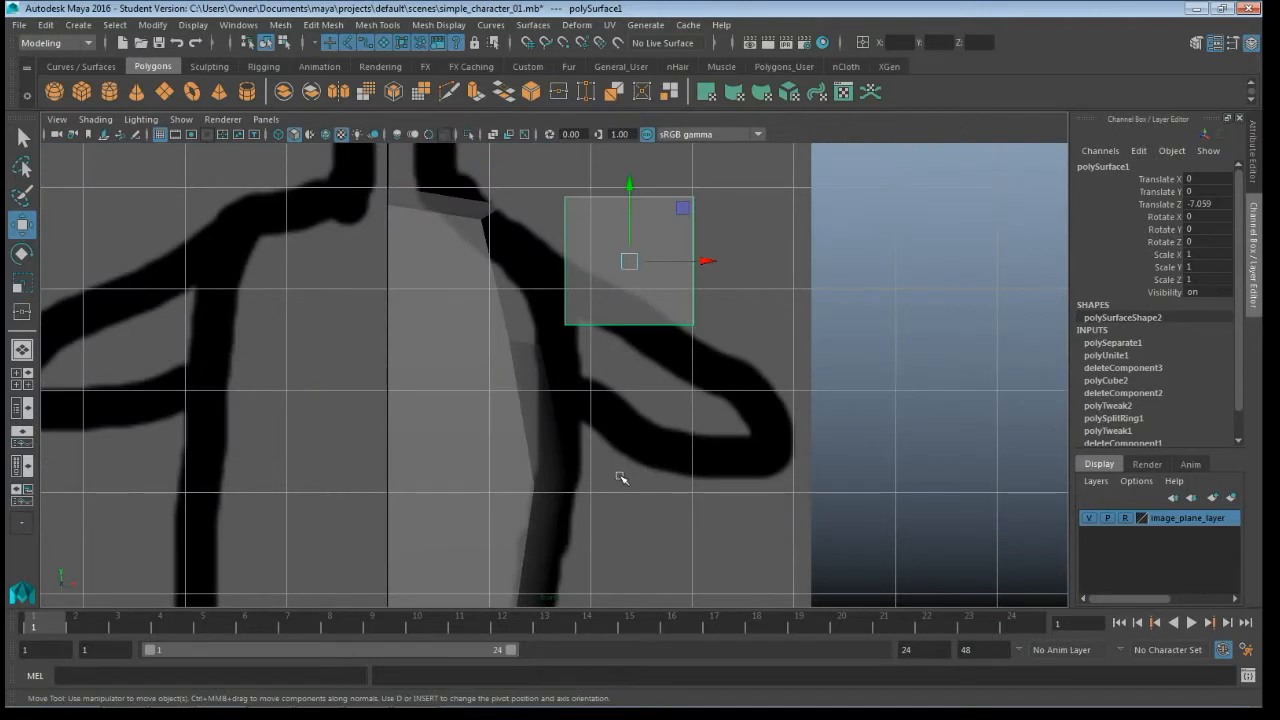
key(F9)
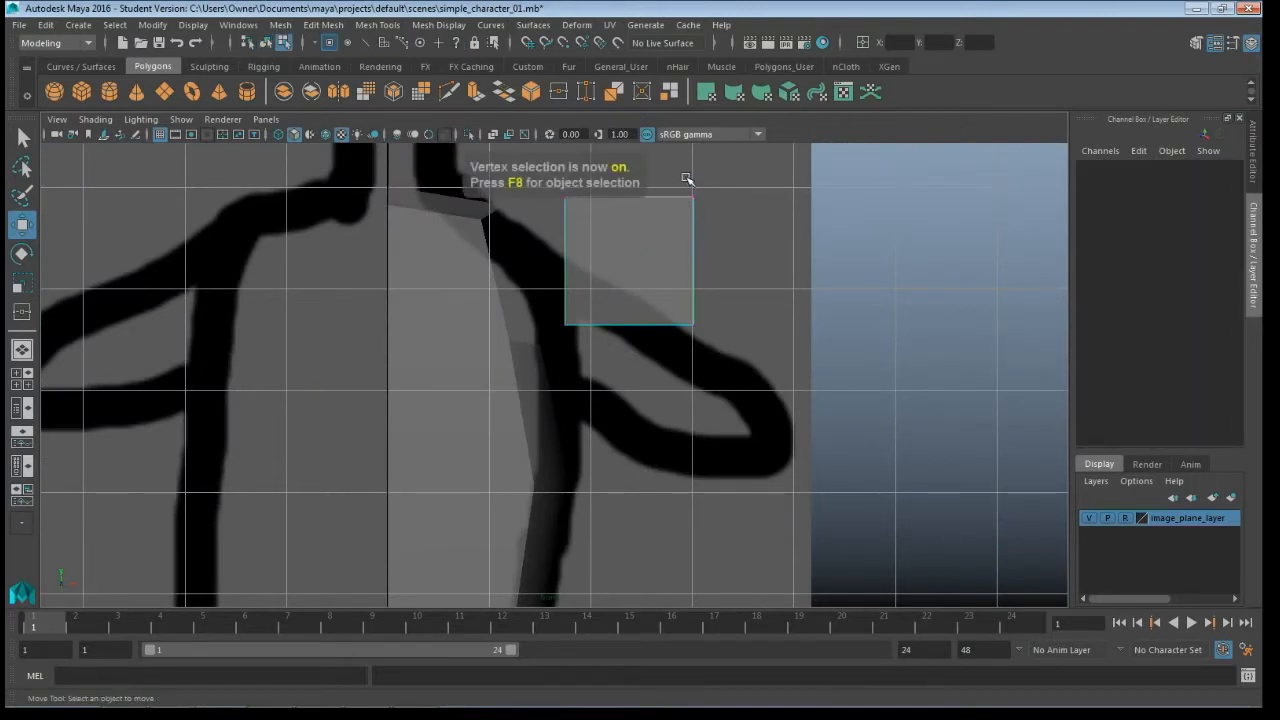
drag(686, 178, 725, 497)
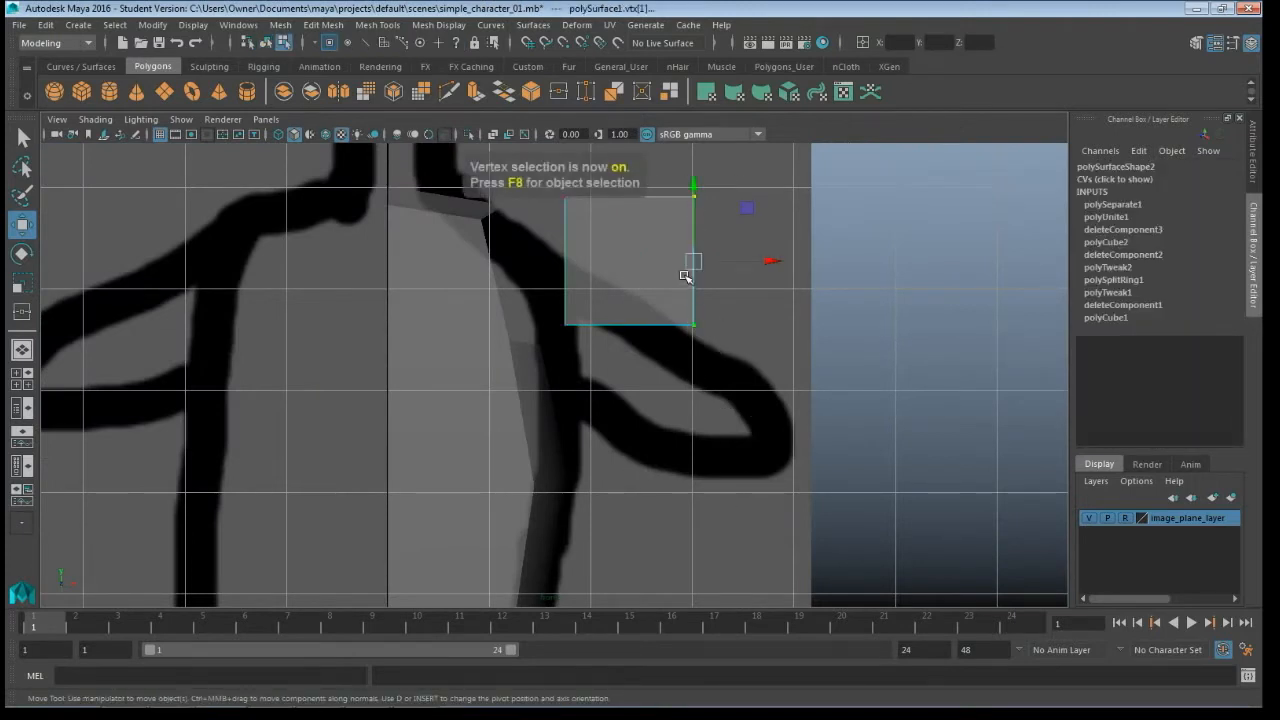
drag(694, 263, 763, 428)
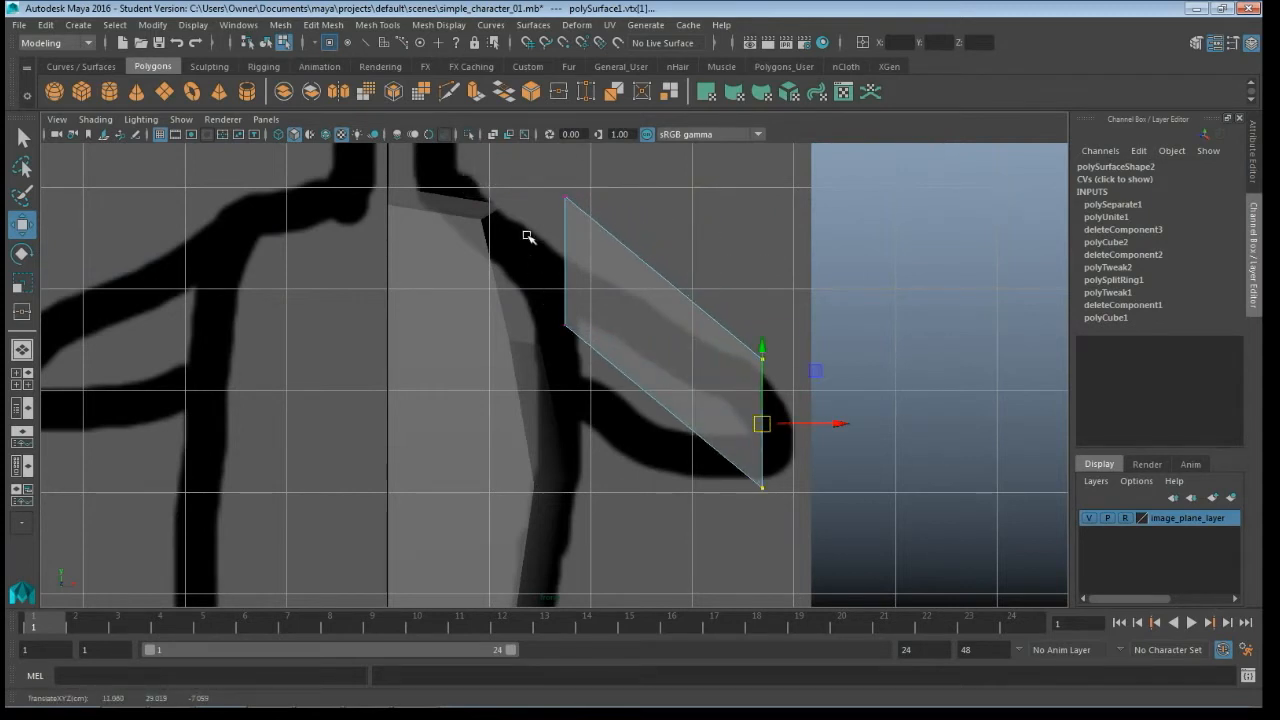
Step: Move the arm's inner end vertices onto the shoulder and slant its outer end corners to follow the drawn hand in the front view
drag(525, 173, 589, 329)
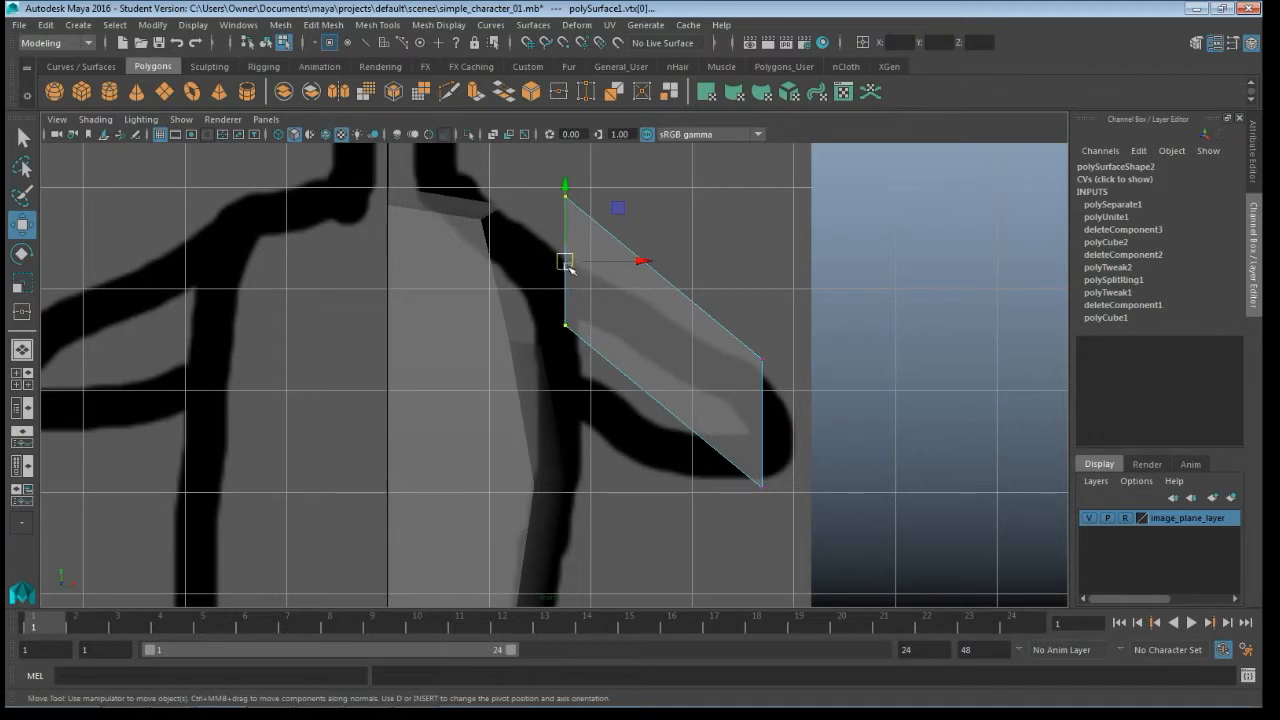
drag(566, 257, 502, 272)
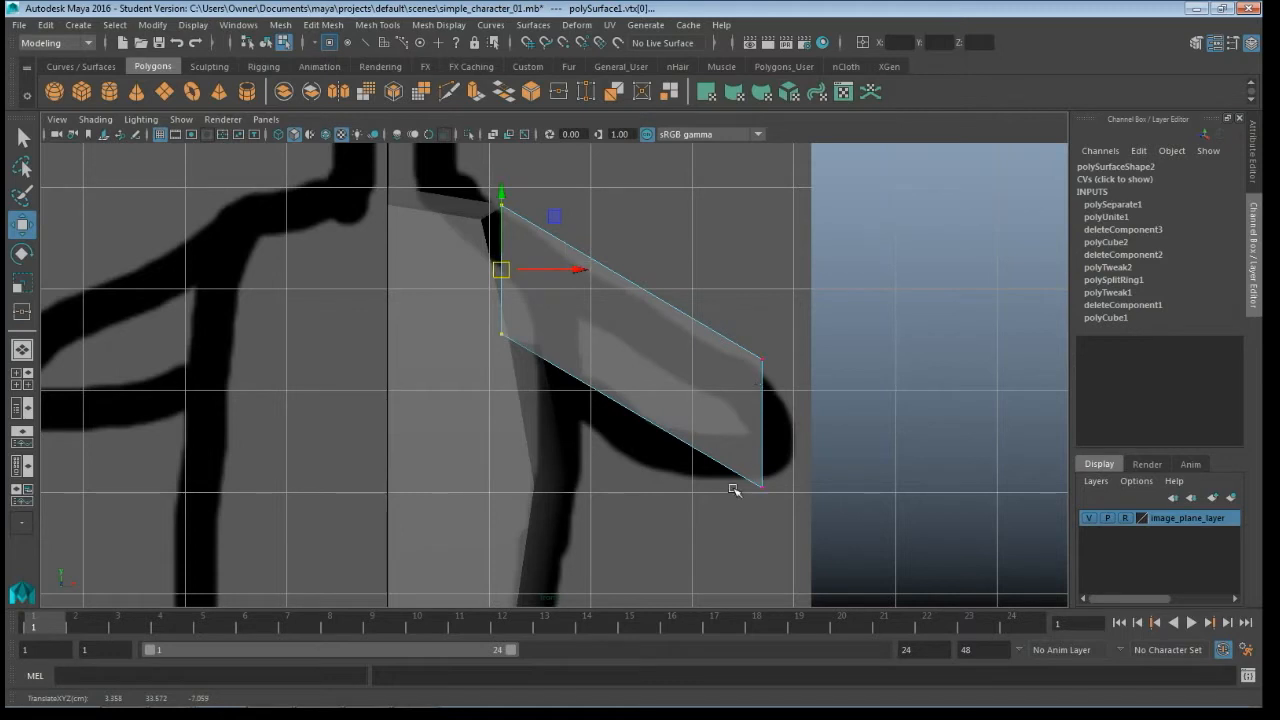
drag(737, 484, 705, 478)
drag(728, 309, 777, 386)
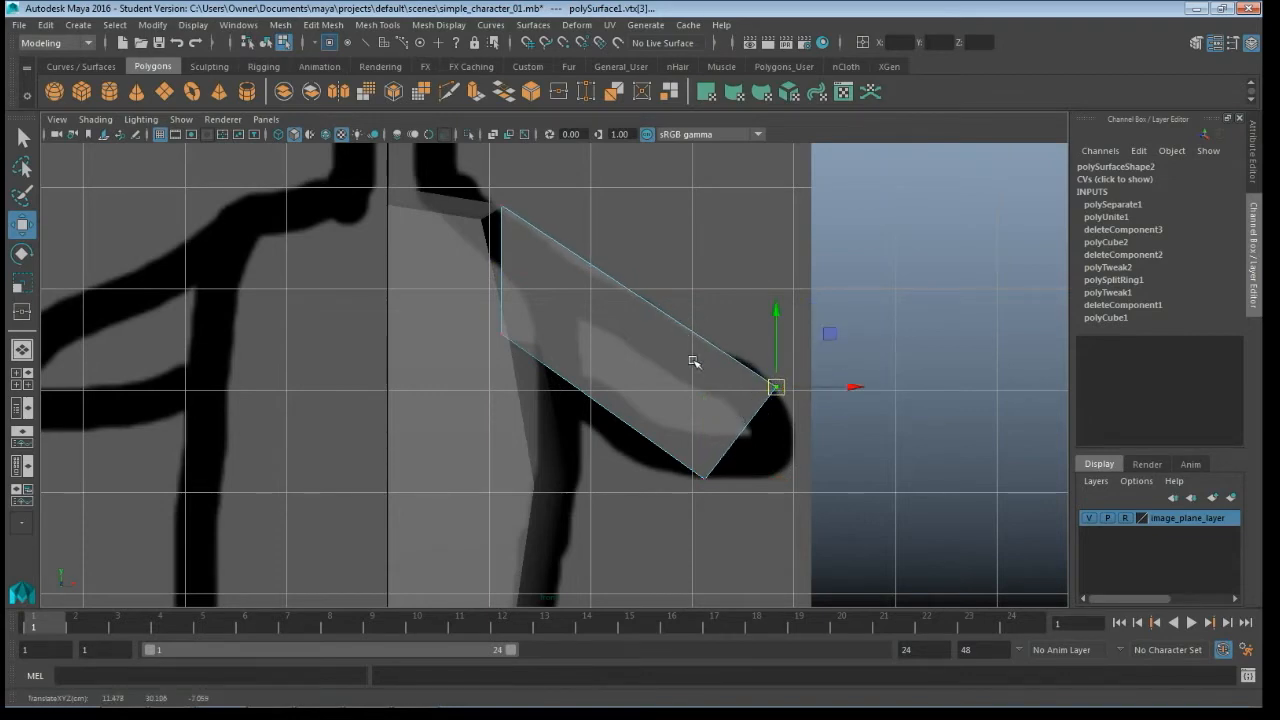
Step: Examine the arm's shape in the side and perspective views, checking the lower vertices of its open inner end
key(space)
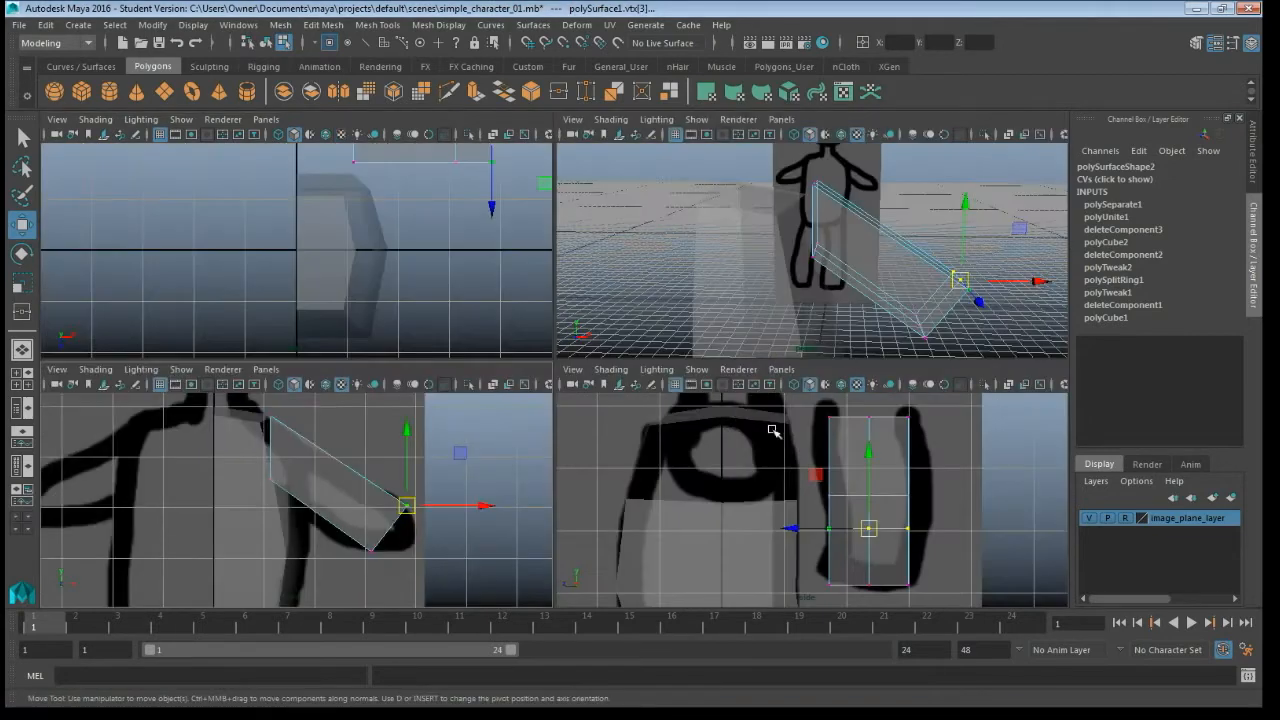
key(space)
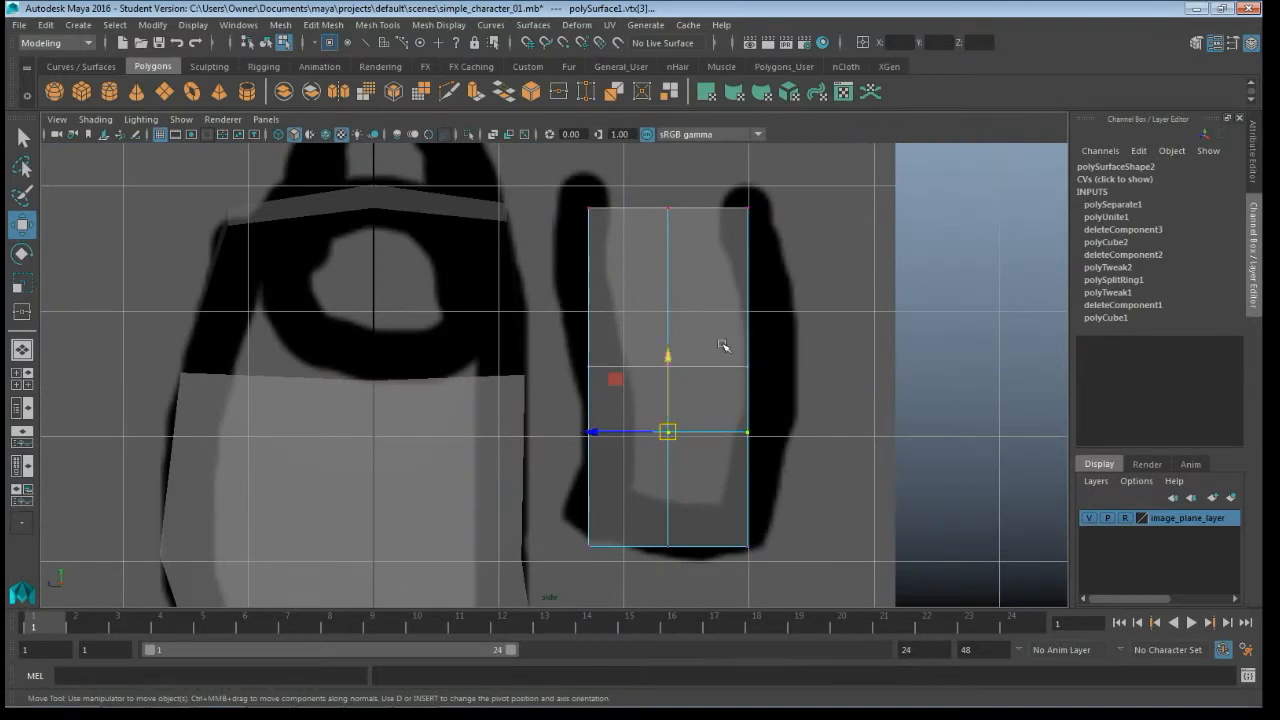
drag(560, 350, 802, 380)
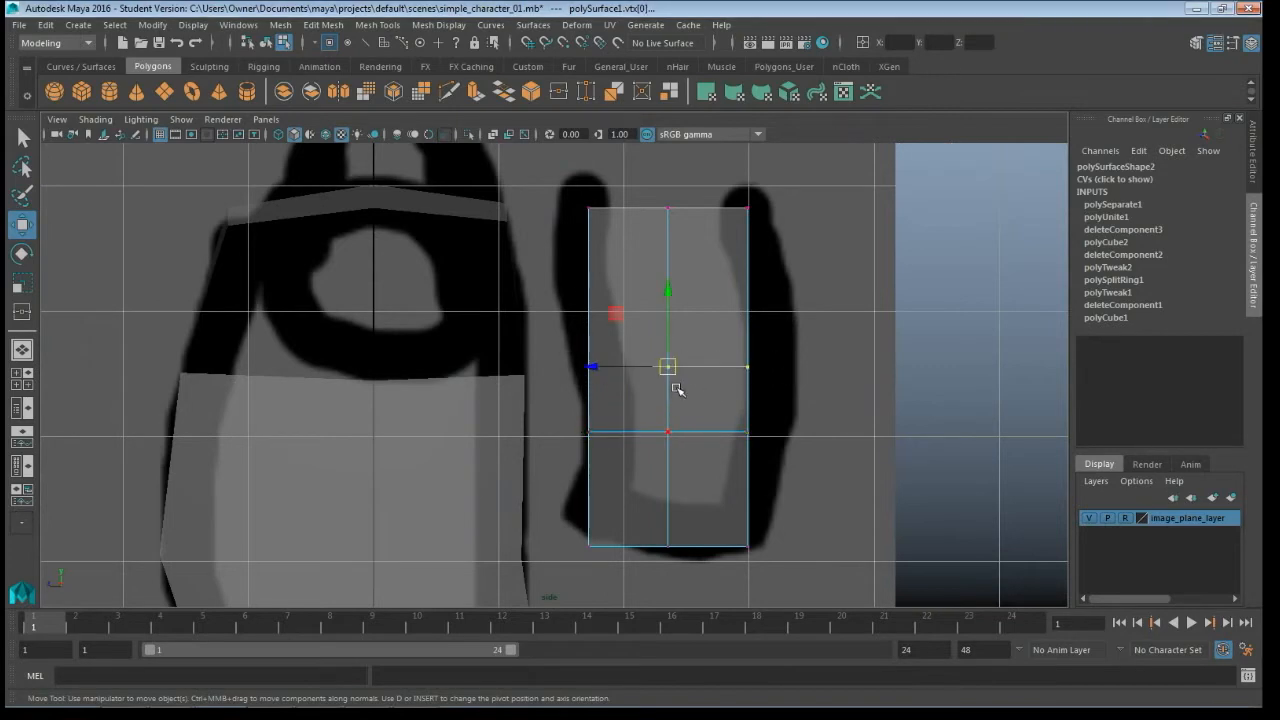
key(space)
key(space)
alt+drag(572, 420, 690, 397)
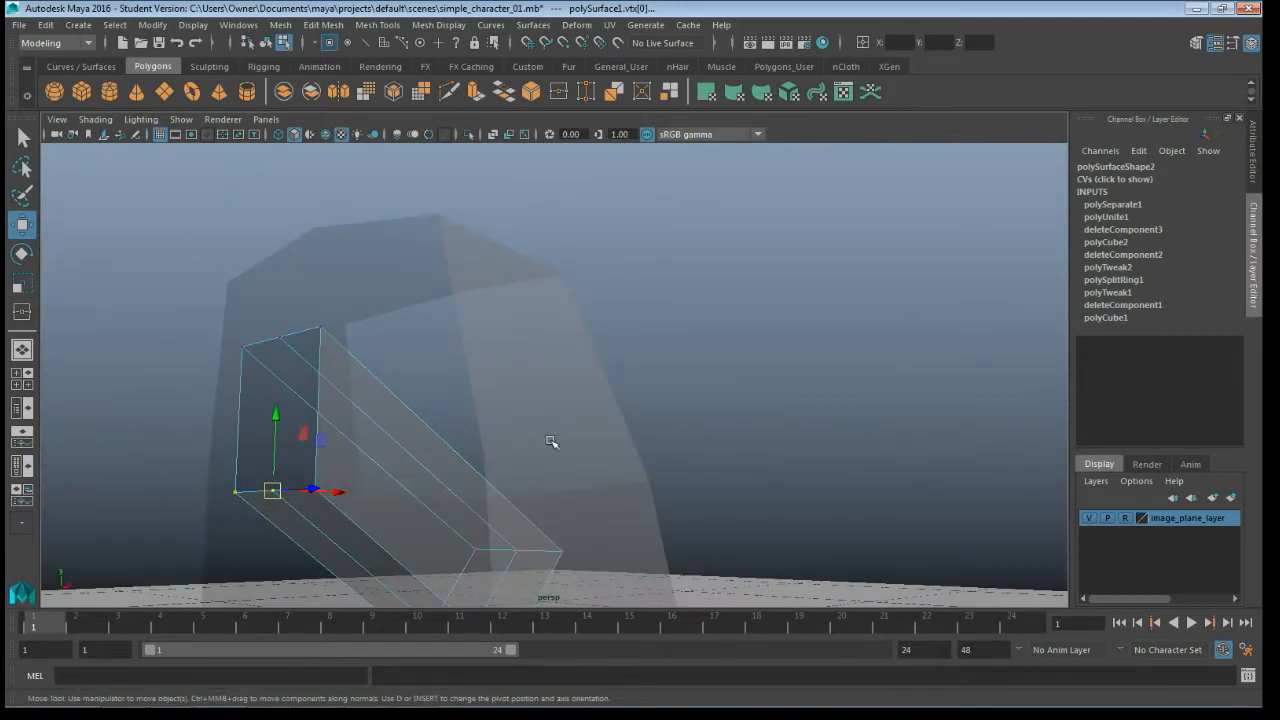
alt+drag(551, 440, 445, 453)
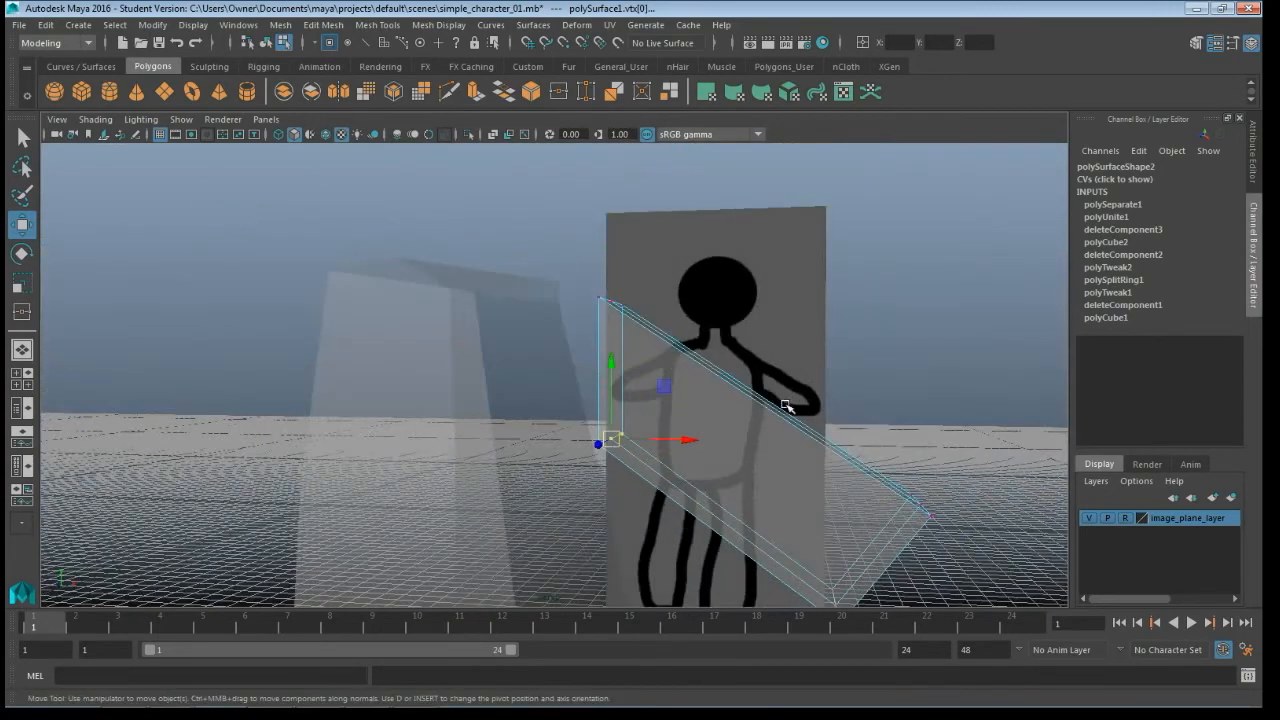
key(space)
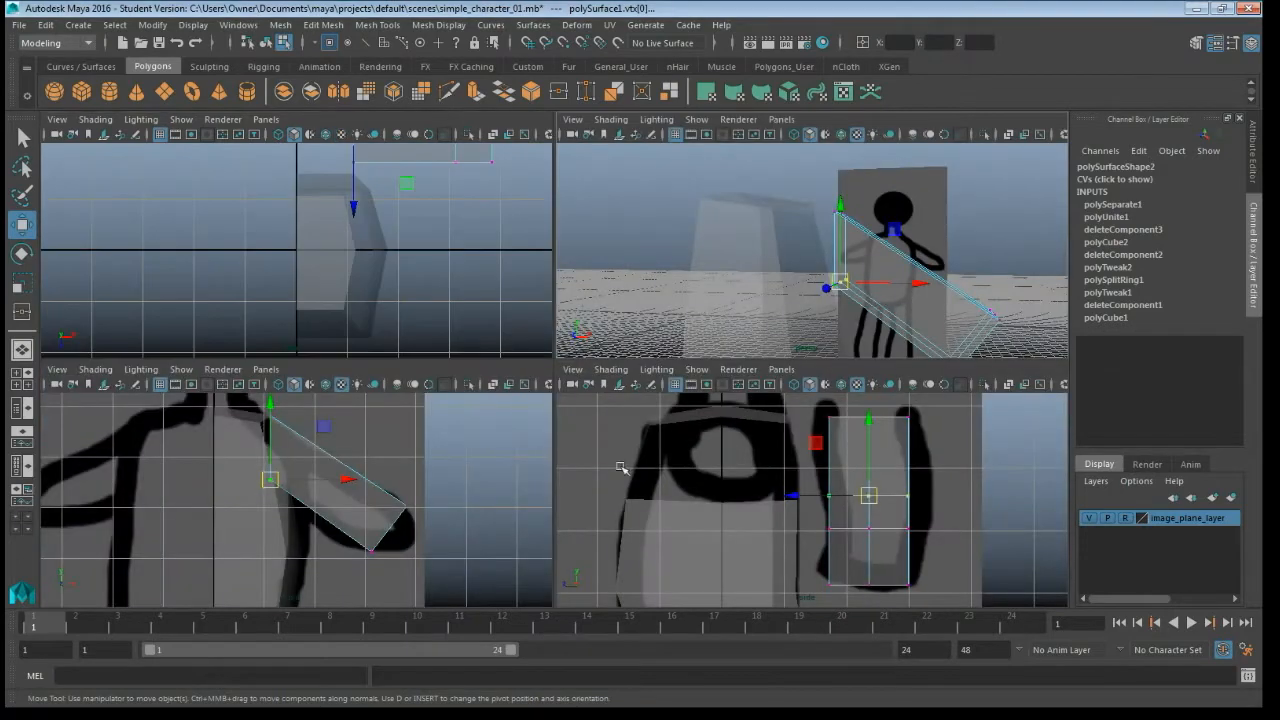
key(space)
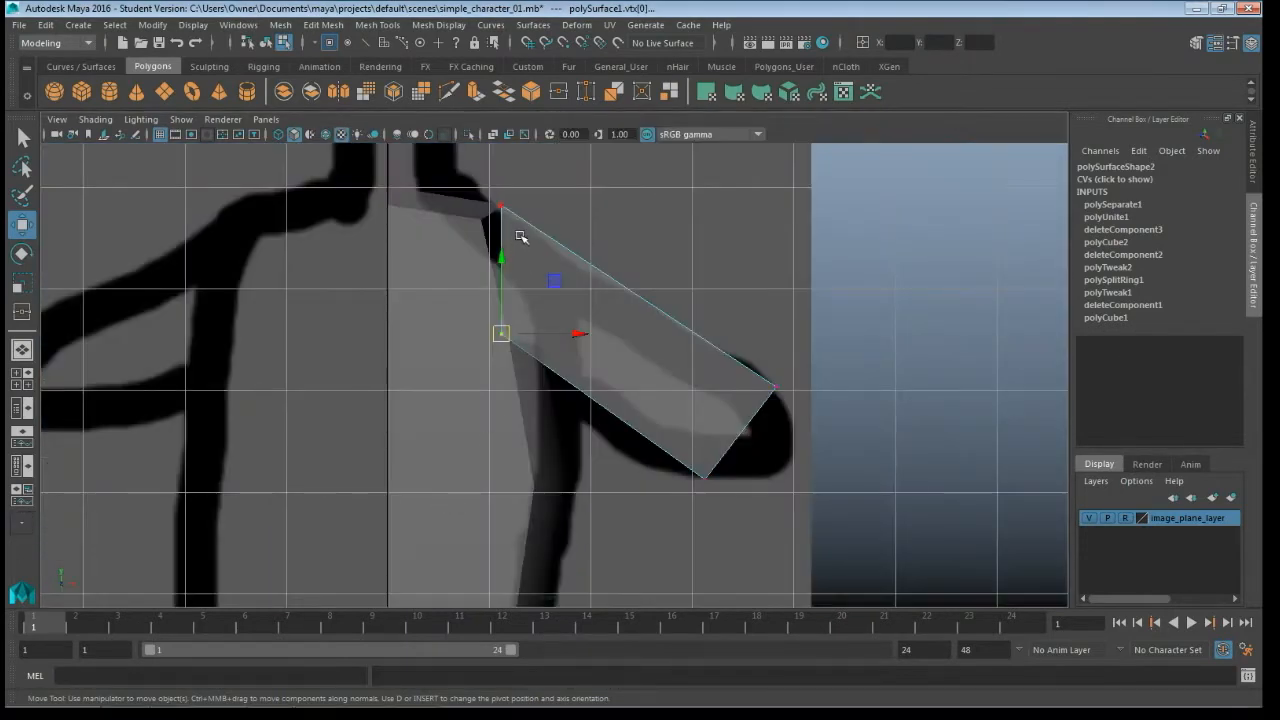
Step: Insert an edge loop across the arm about midway between the shoulder and the hand
click(378, 24)
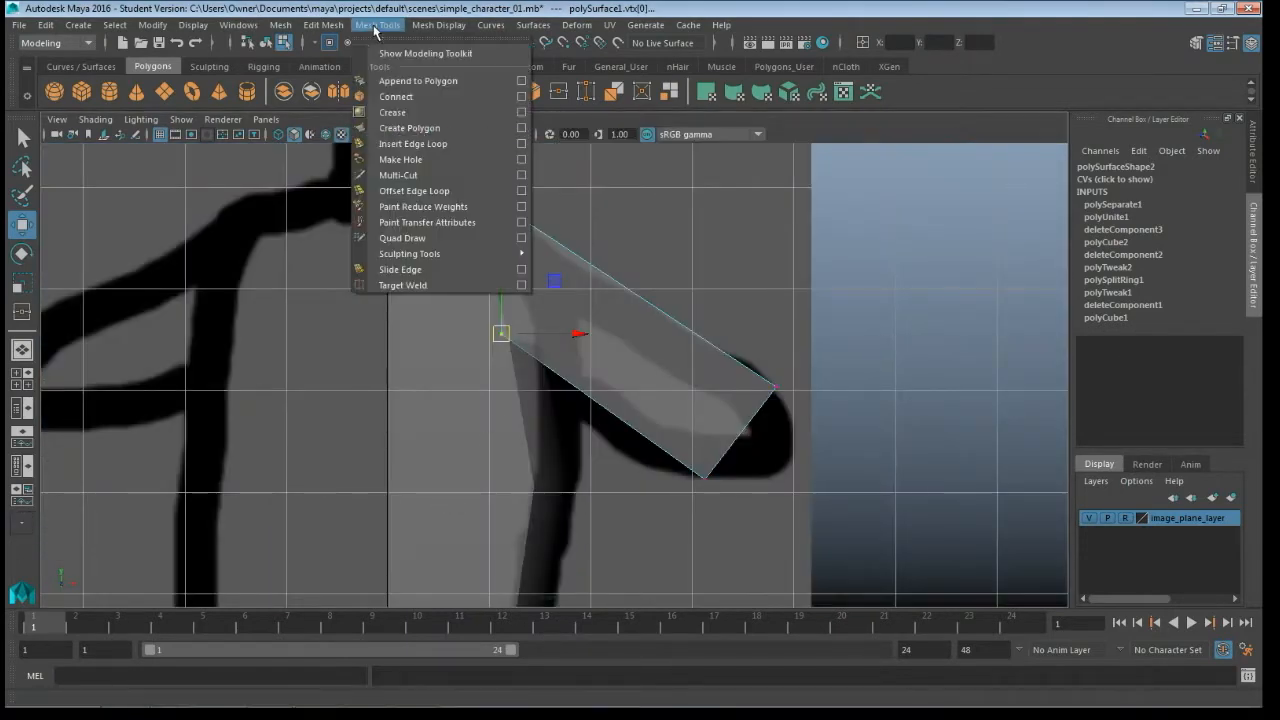
click(413, 143)
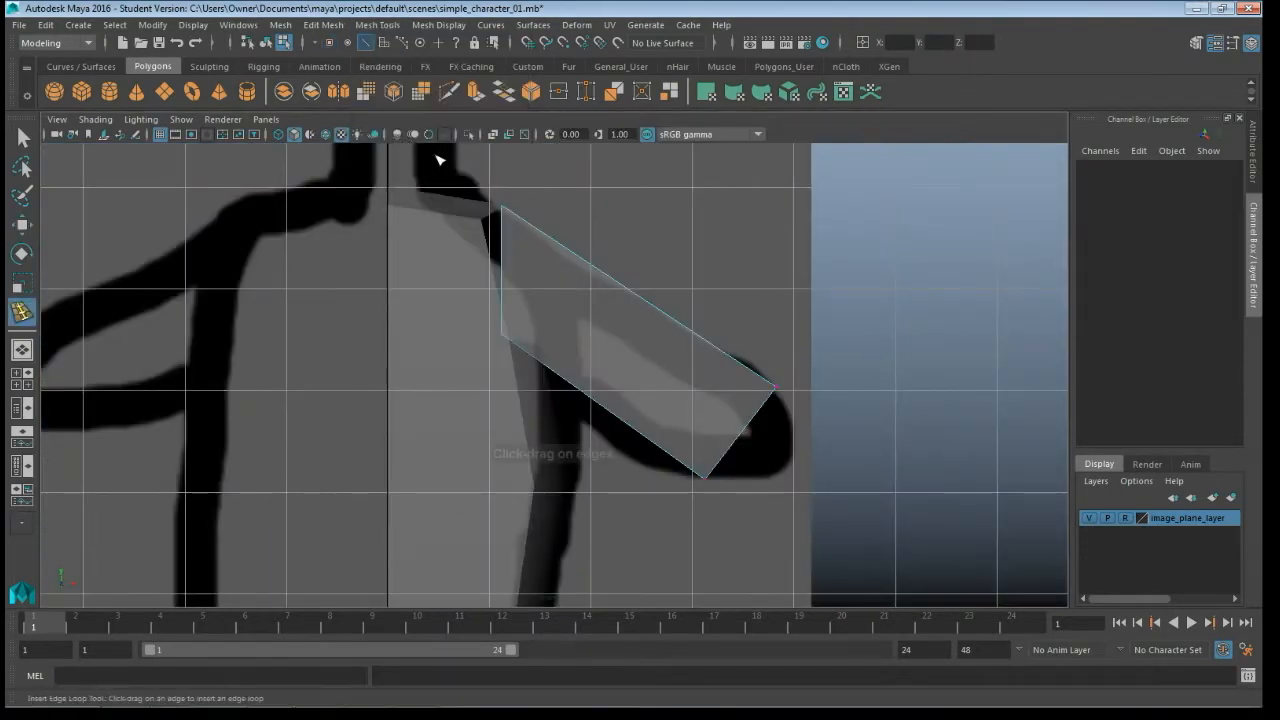
click(646, 301)
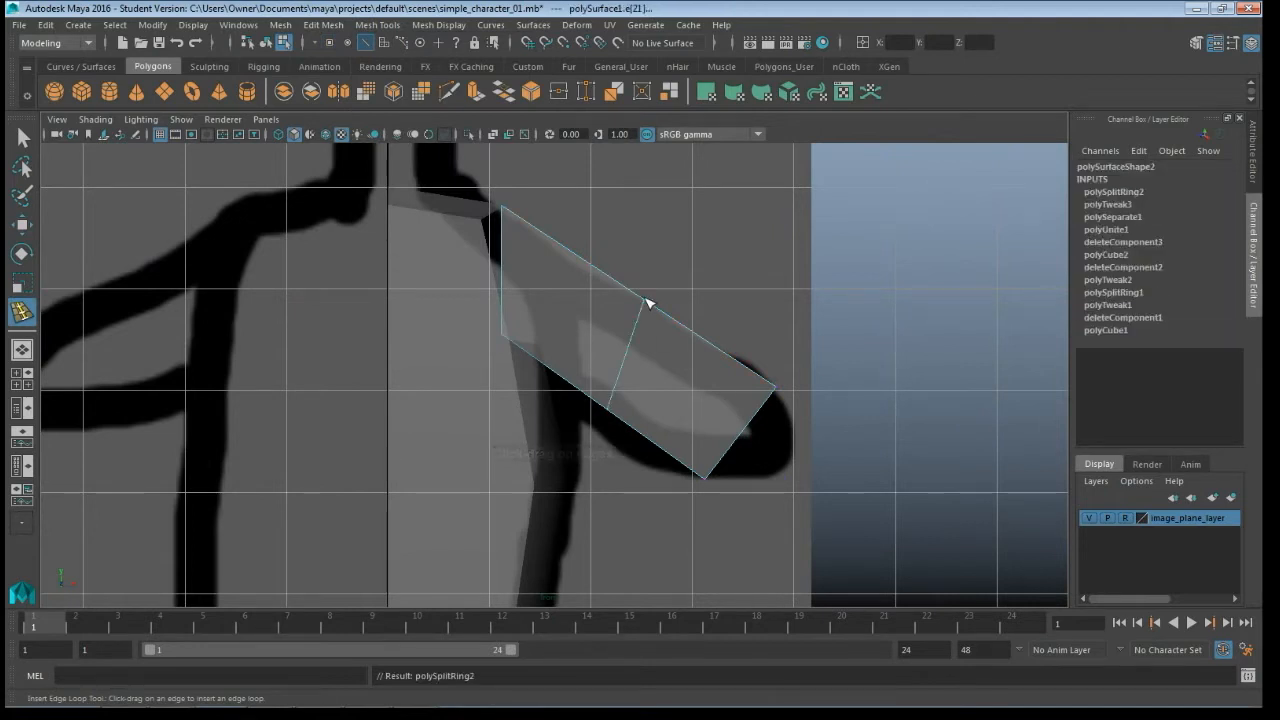
Step: Move the vertices of the new middle edge loop slightly backward and down in the side view to match the drawn arm's bend
key(w)
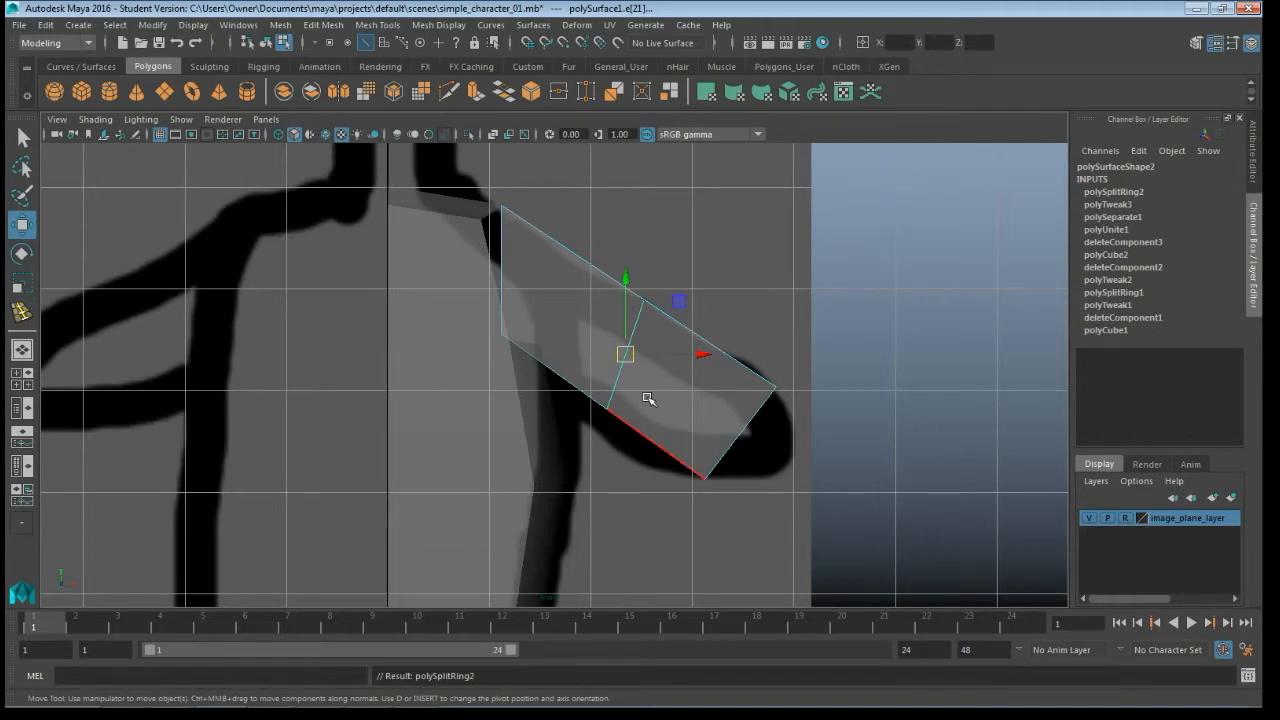
key(F9)
key(space)
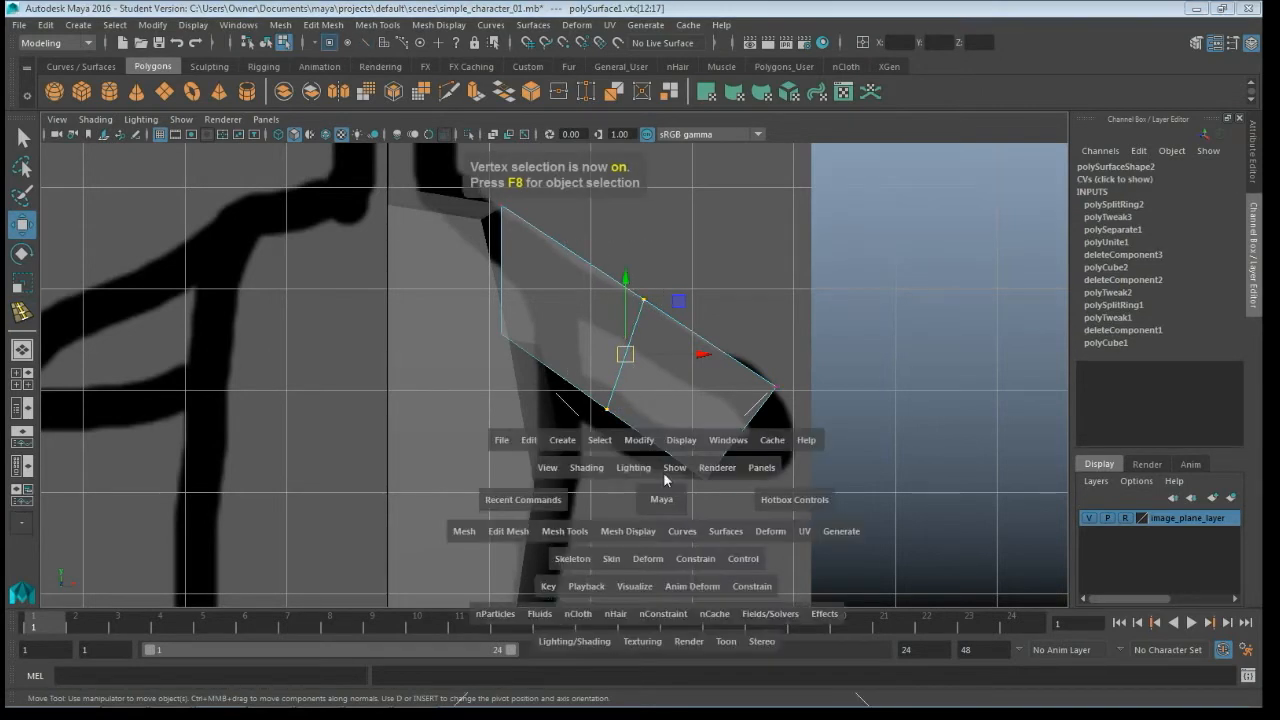
key(space)
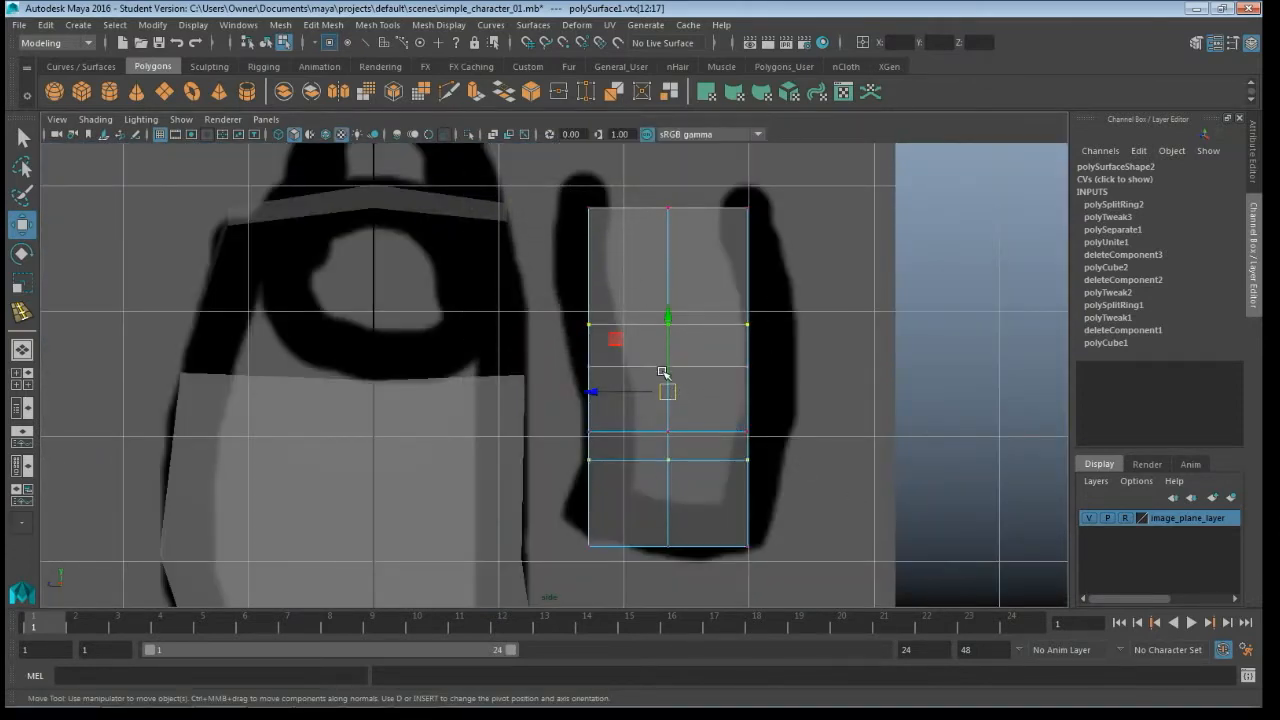
drag(672, 391, 684, 398)
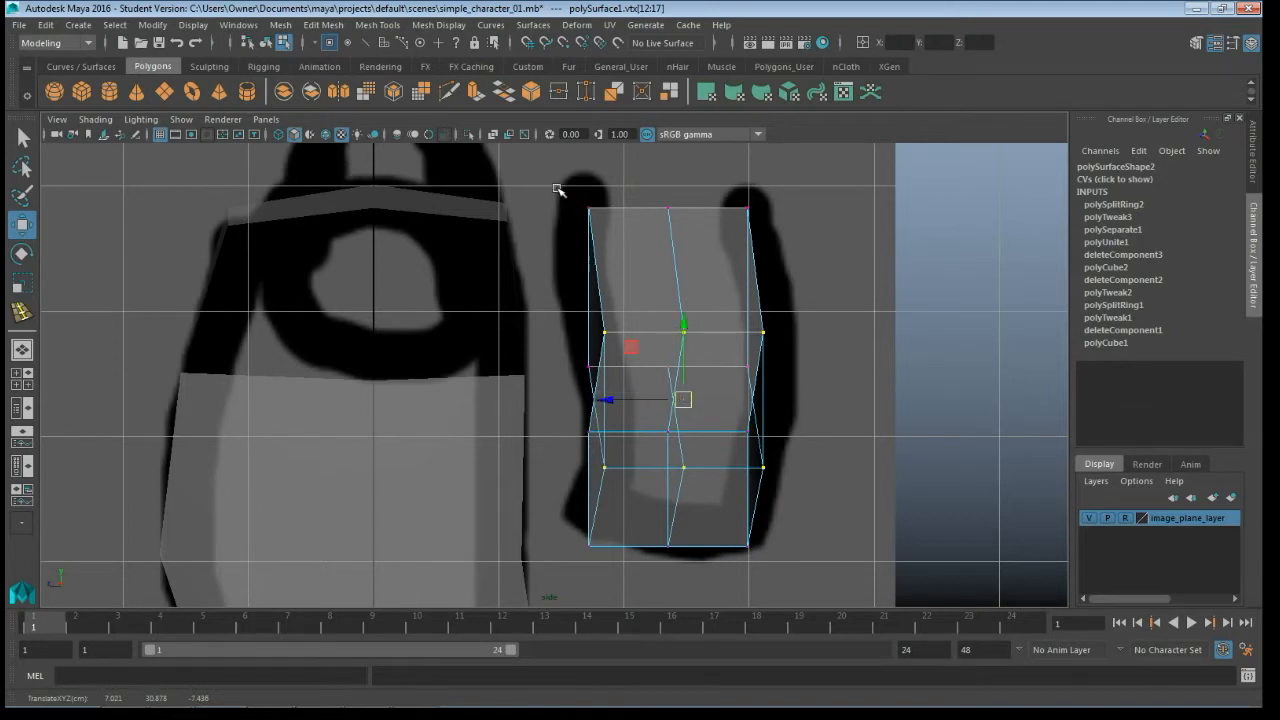
Step: Move the upper front and upper back shoulder vertices of the arm outward onto the drawn outline in the side view
drag(571, 195, 630, 262)
drag(594, 211, 568, 197)
drag(722, 190, 765, 200)
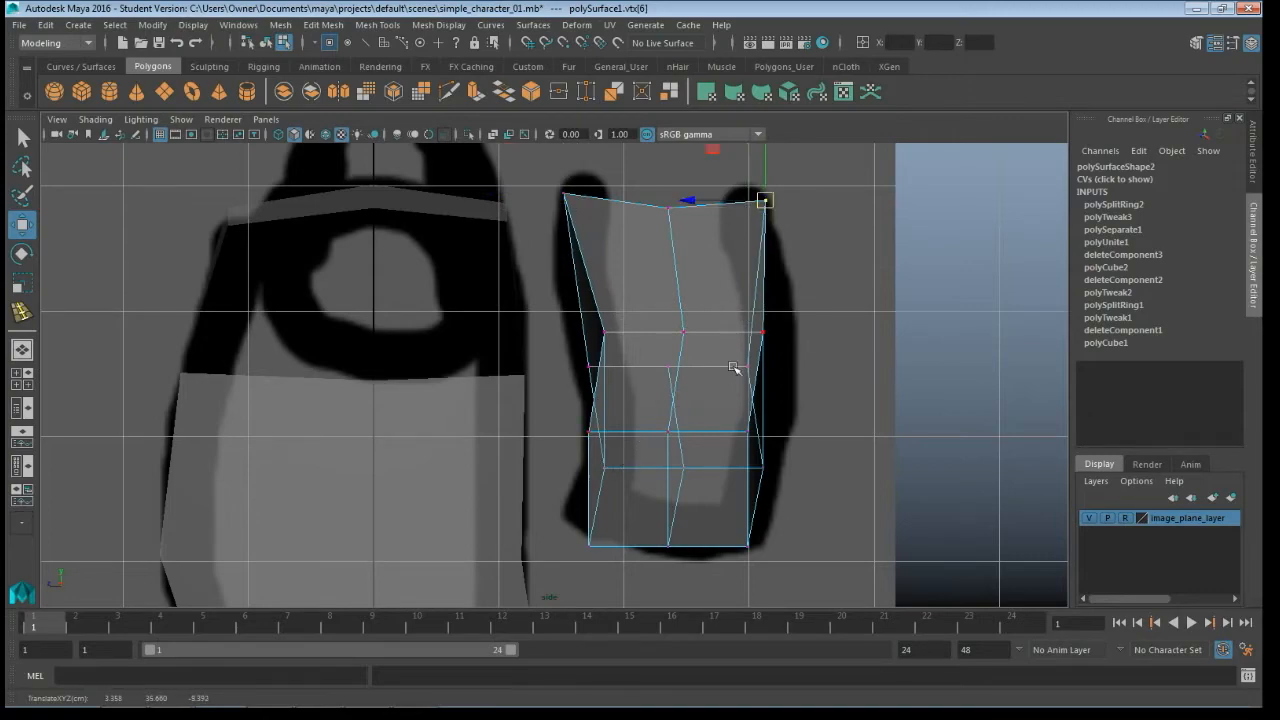
Step: Move the upper back vertex of the arm's middle edge loop slightly forward in the side view
key(space)
key(space)
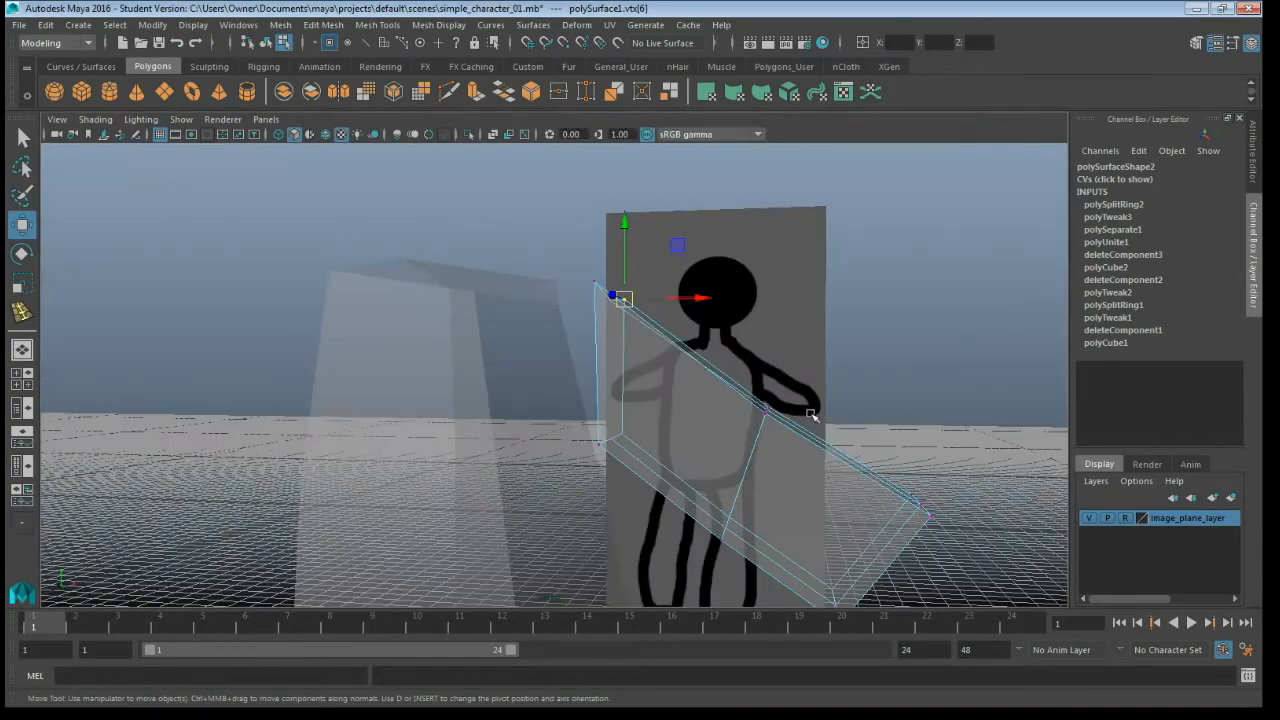
alt+drag(809, 414, 709, 240)
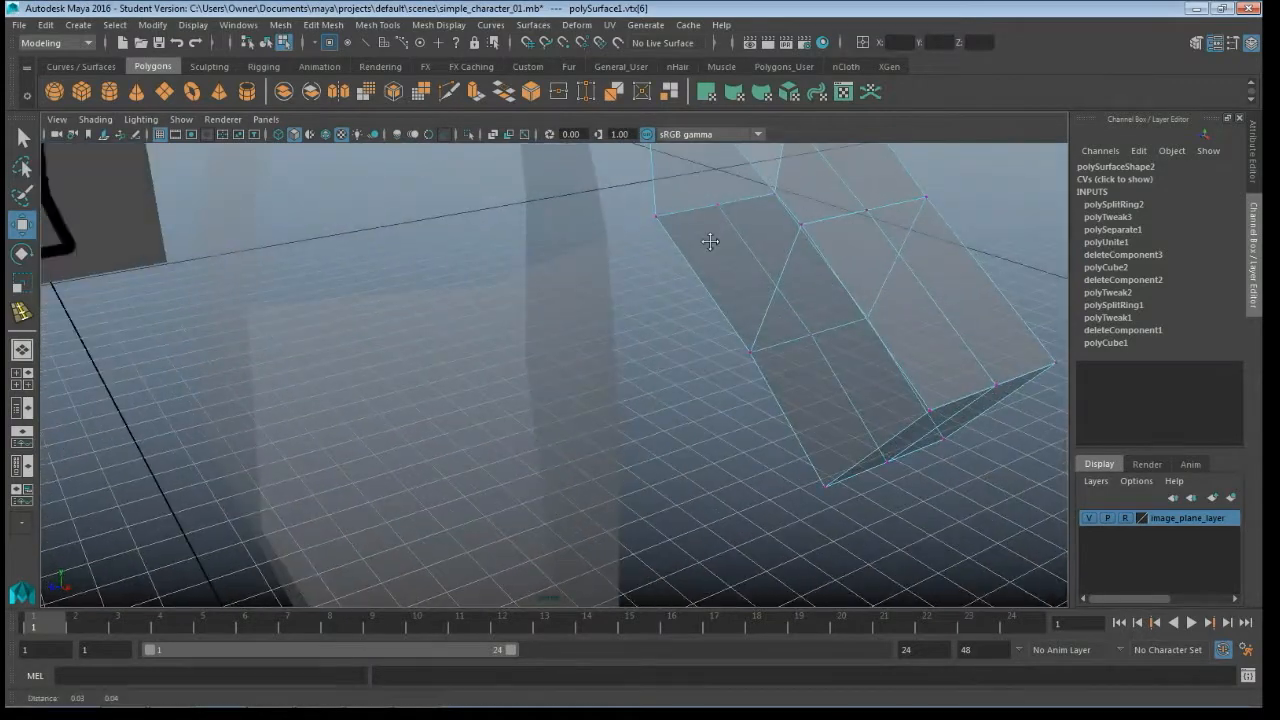
alt+middle_drag(709, 240, 577, 350)
click(671, 327)
key(space)
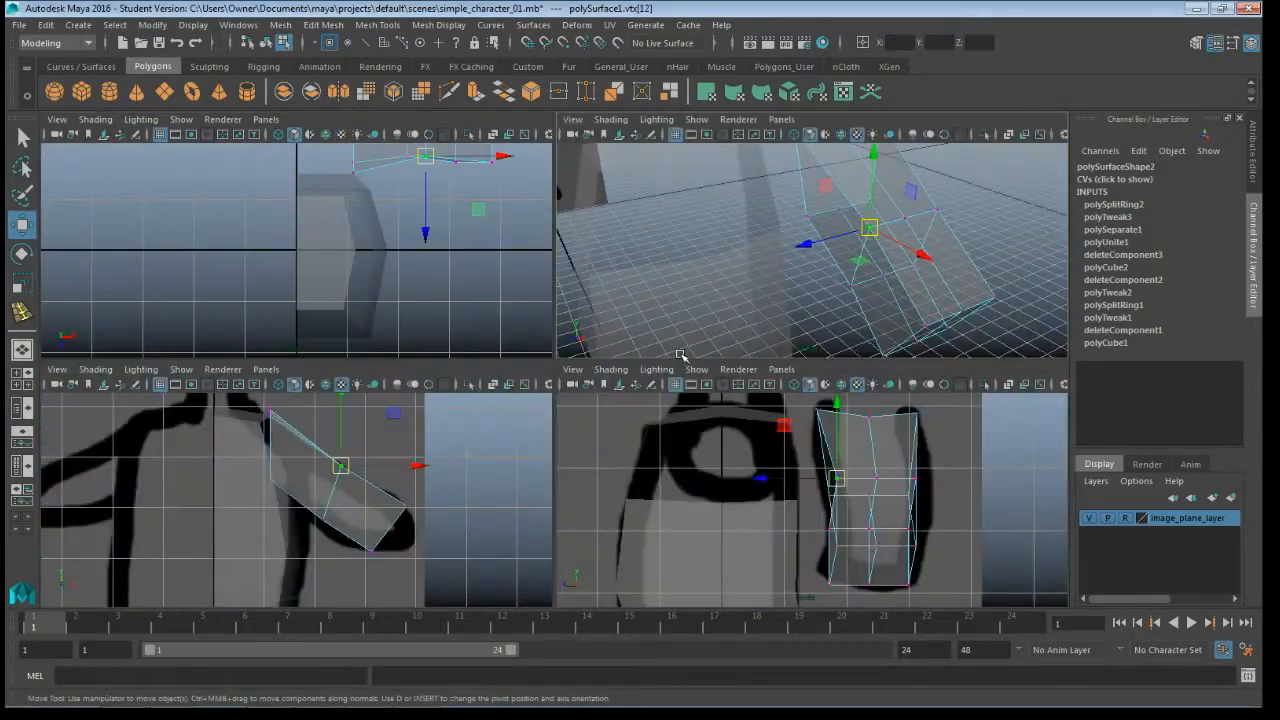
scroll(860, 531, up, 3)
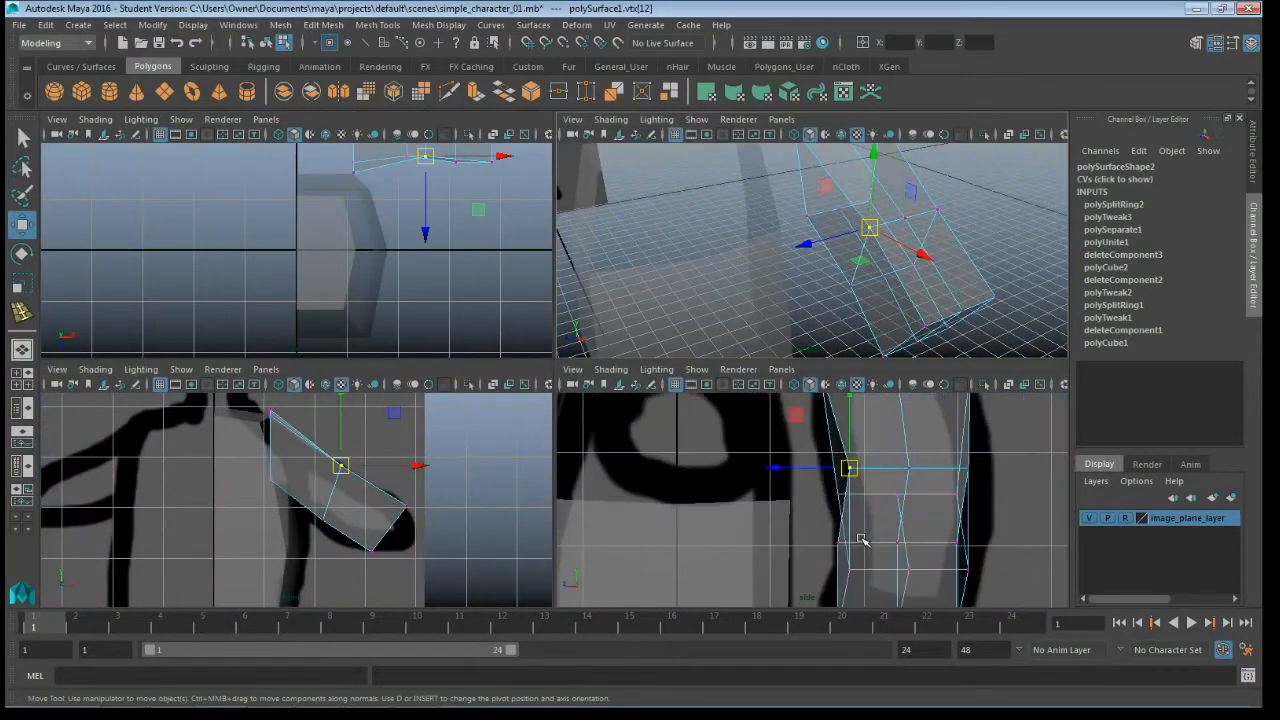
alt+middle_drag(860, 531, 721, 515)
scroll(680, 494, up, 3)
click(912, 480)
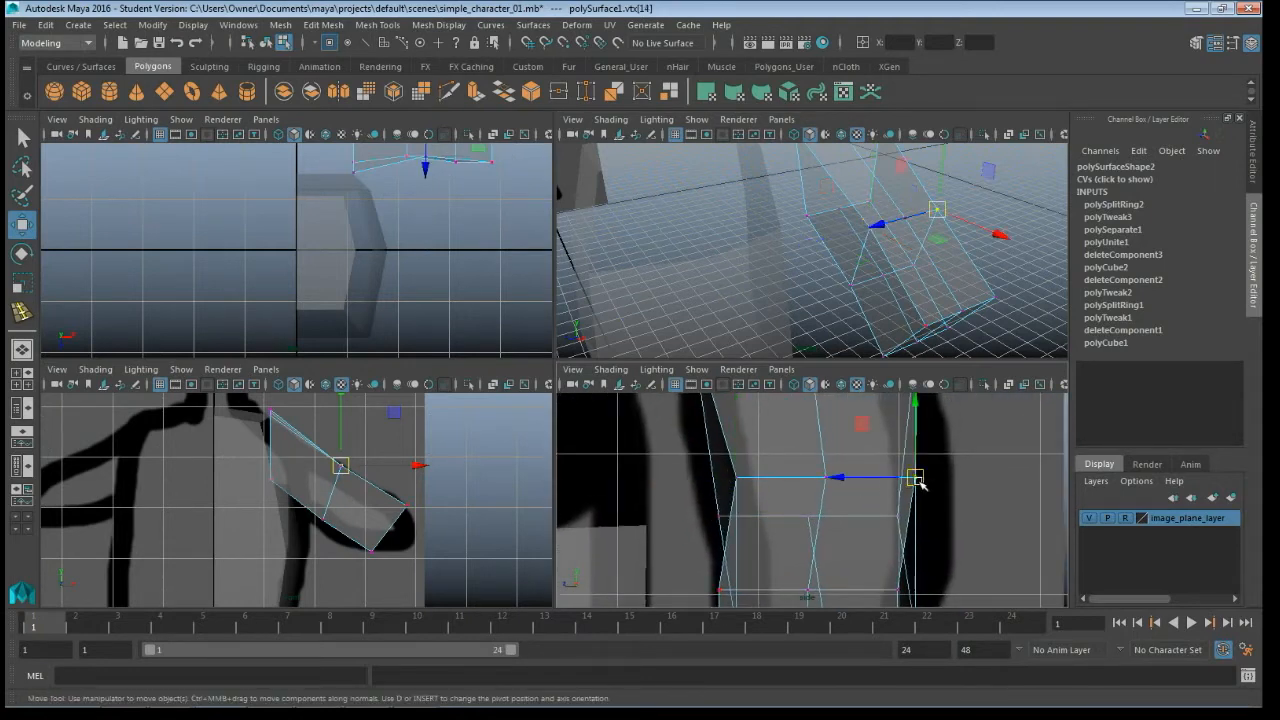
drag(918, 484, 901, 483)
Step: Move the lower back vertex of the arm's middle edge loop slightly forward and select the lower front vertex for fine adjustment
alt+middle_drag(822, 484, 821, 411)
alt+middle_drag(813, 505, 810, 439)
click(908, 493)
drag(907, 491, 891, 487)
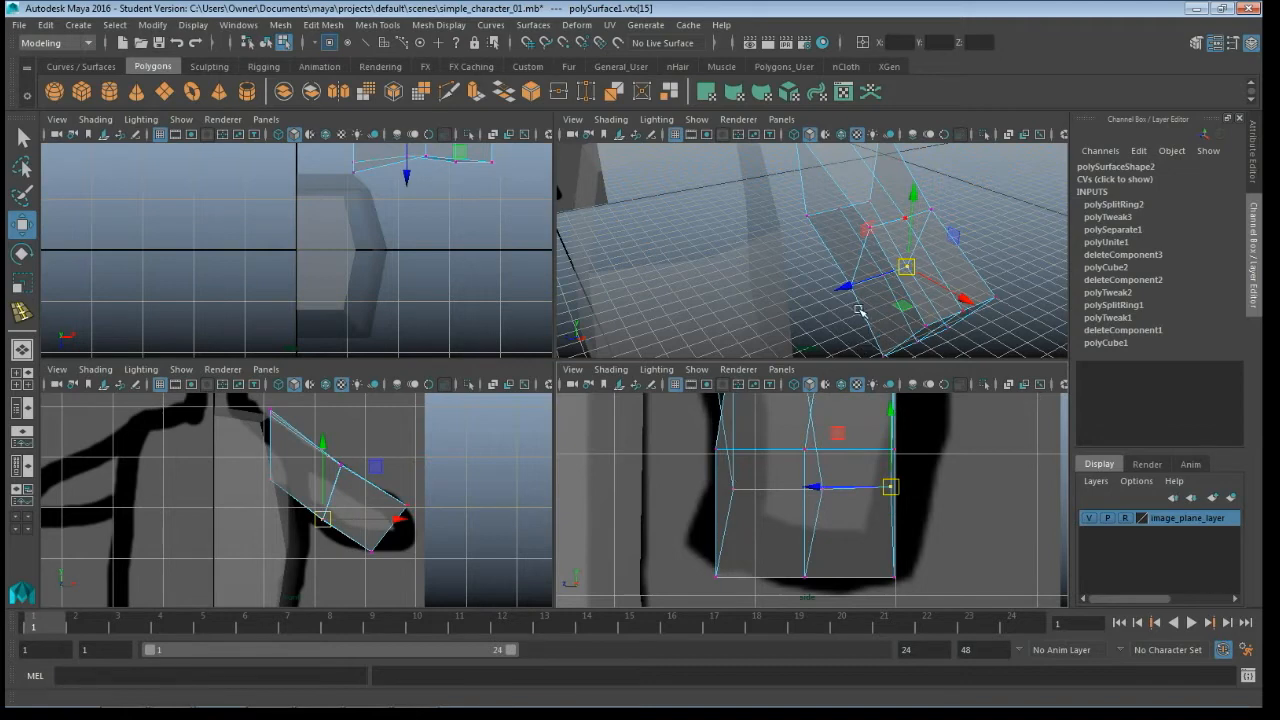
click(905, 218)
click(847, 287)
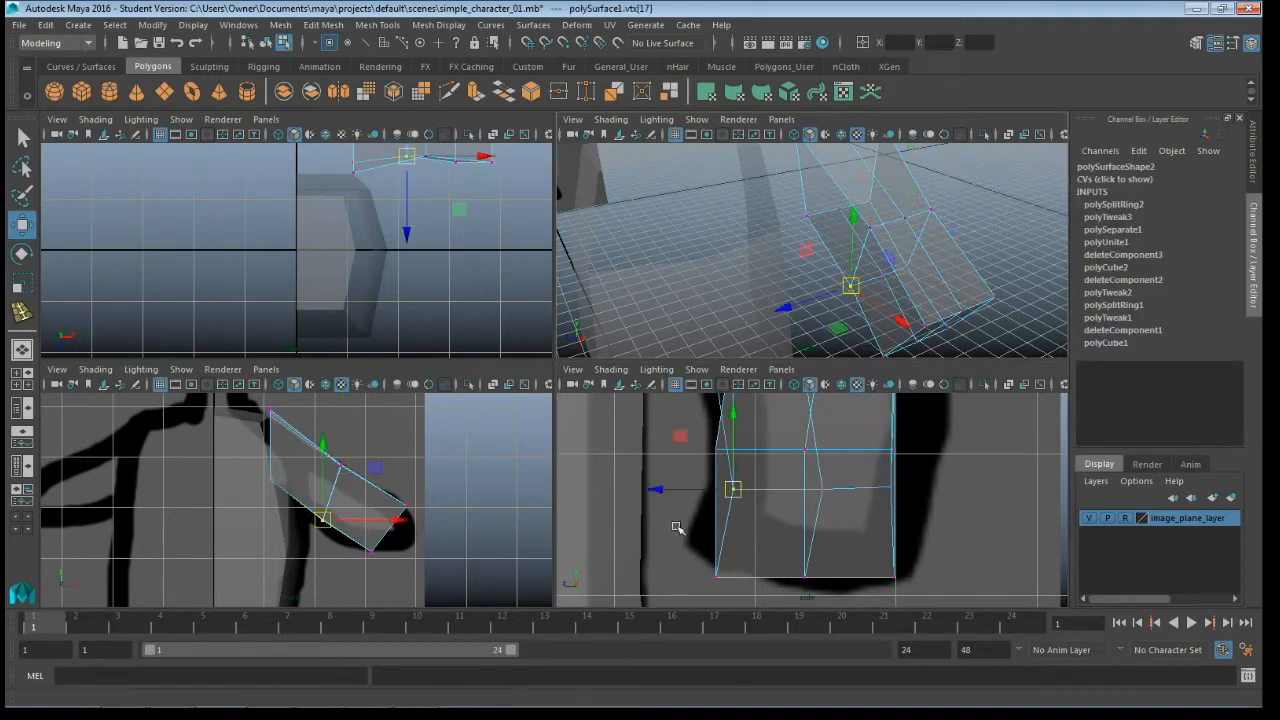
drag(652, 488, 654, 488)
Step: Lower the upper front vertex of the hand end and fit the lower front one to the drawn hand outline in the side view
alt+middle_drag(768, 448, 767, 490)
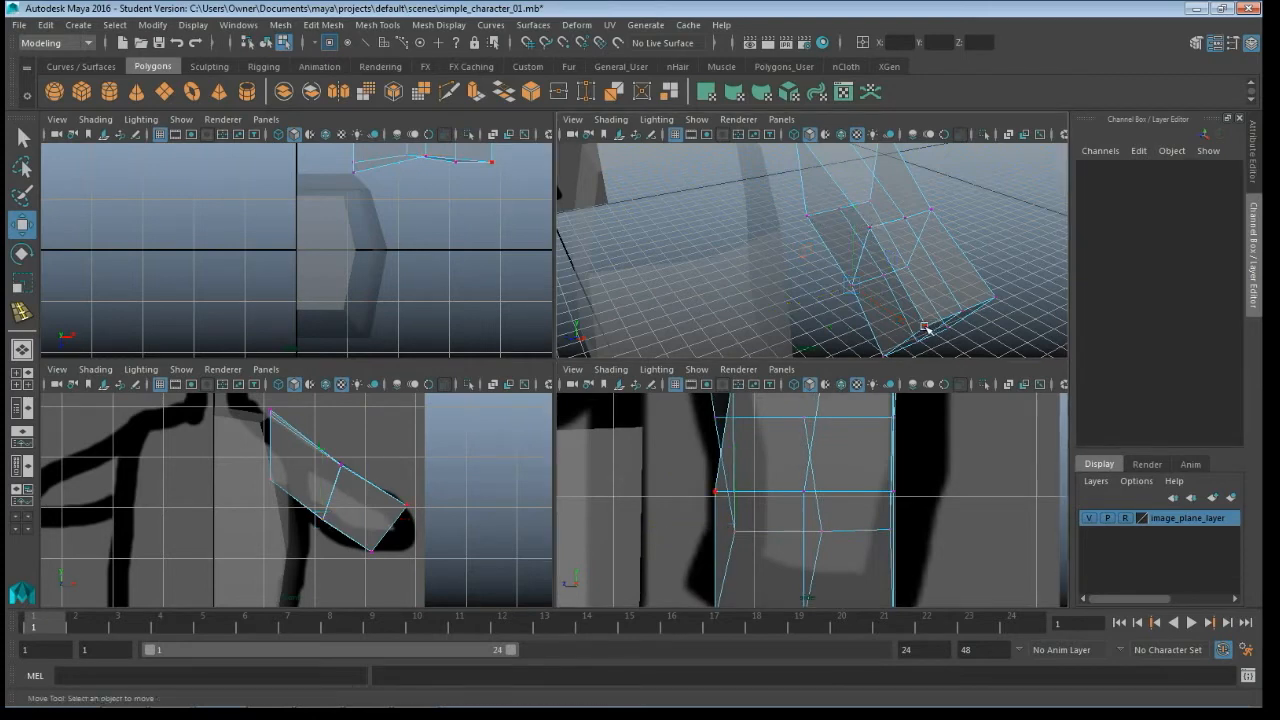
click(926, 326)
alt+middle_drag(802, 545, 712, 490)
drag(698, 473, 695, 501)
mouse_move(687, 589)
mouse_down()
mouse_move(726, 617)
mouse_move(687, 586)
mouse_up()
Step: Move the lower and upper back vertices of the hand end onto the drawn hand outline in the side view
alt+middle_drag(786, 539, 700, 517)
drag(770, 563, 800, 577)
drag(798, 517, 795, 515)
click(790, 451)
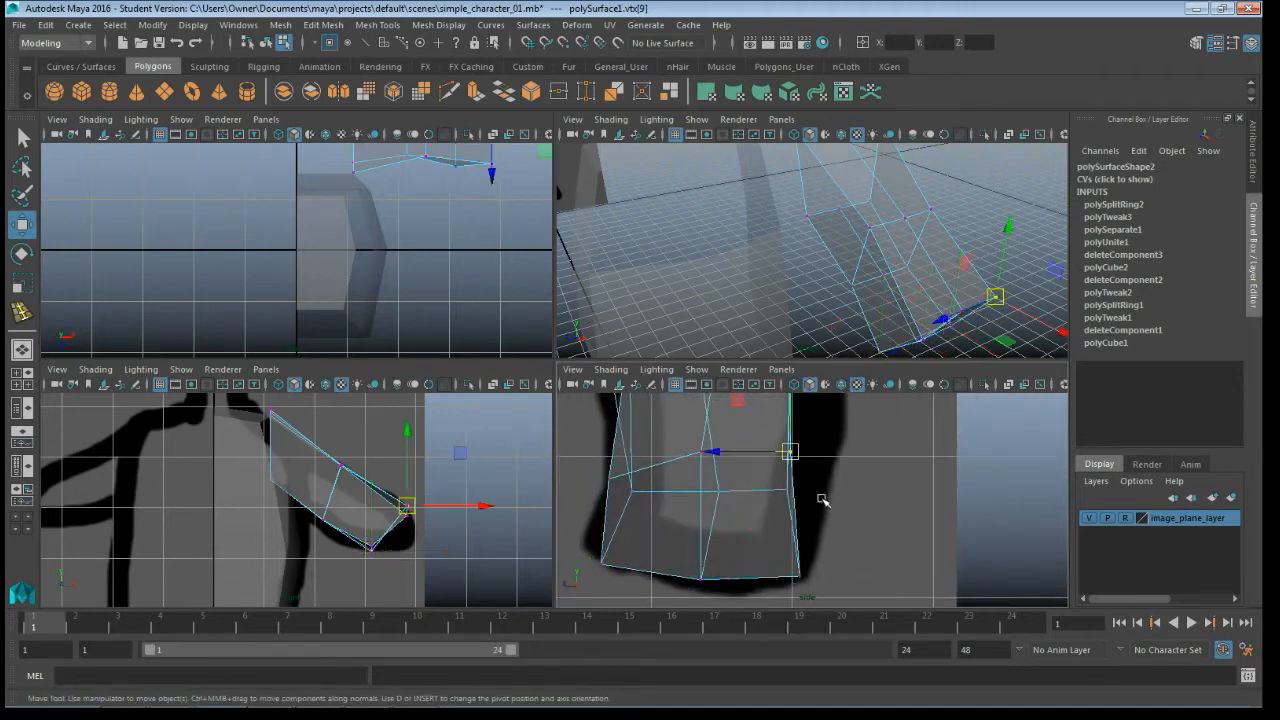
drag(790, 451, 801, 476)
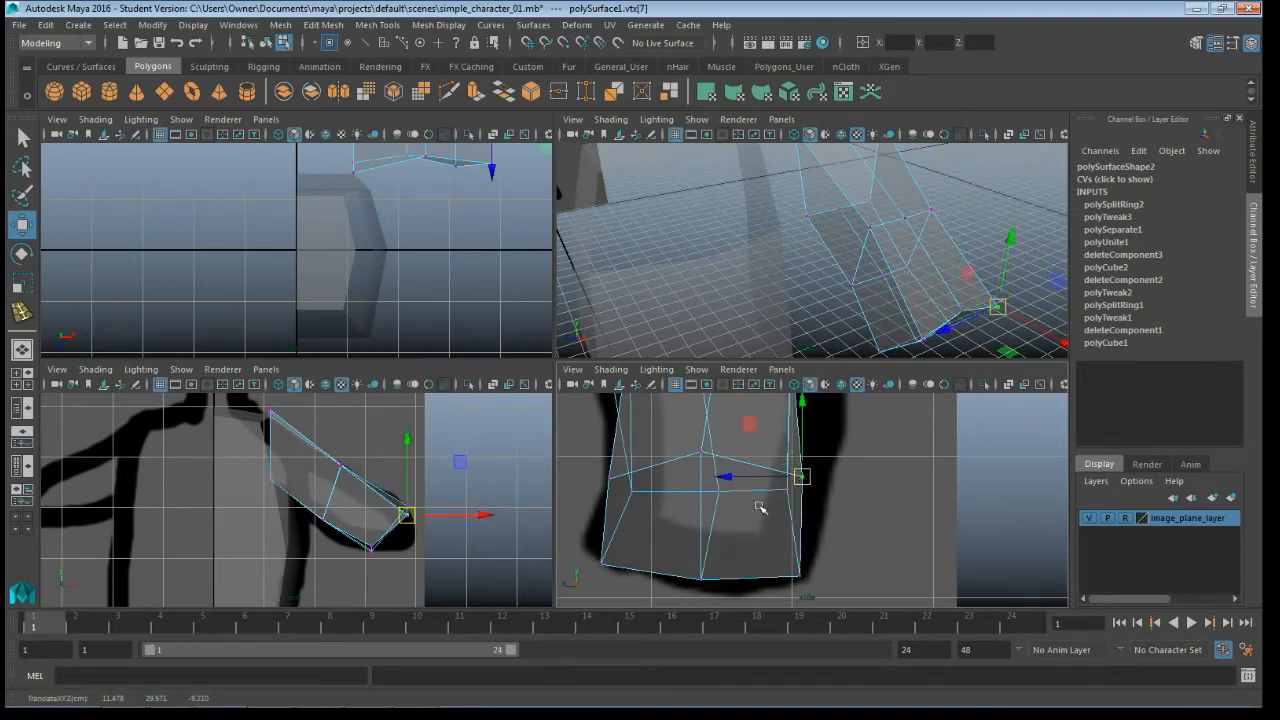
scroll(722, 488, down, 5)
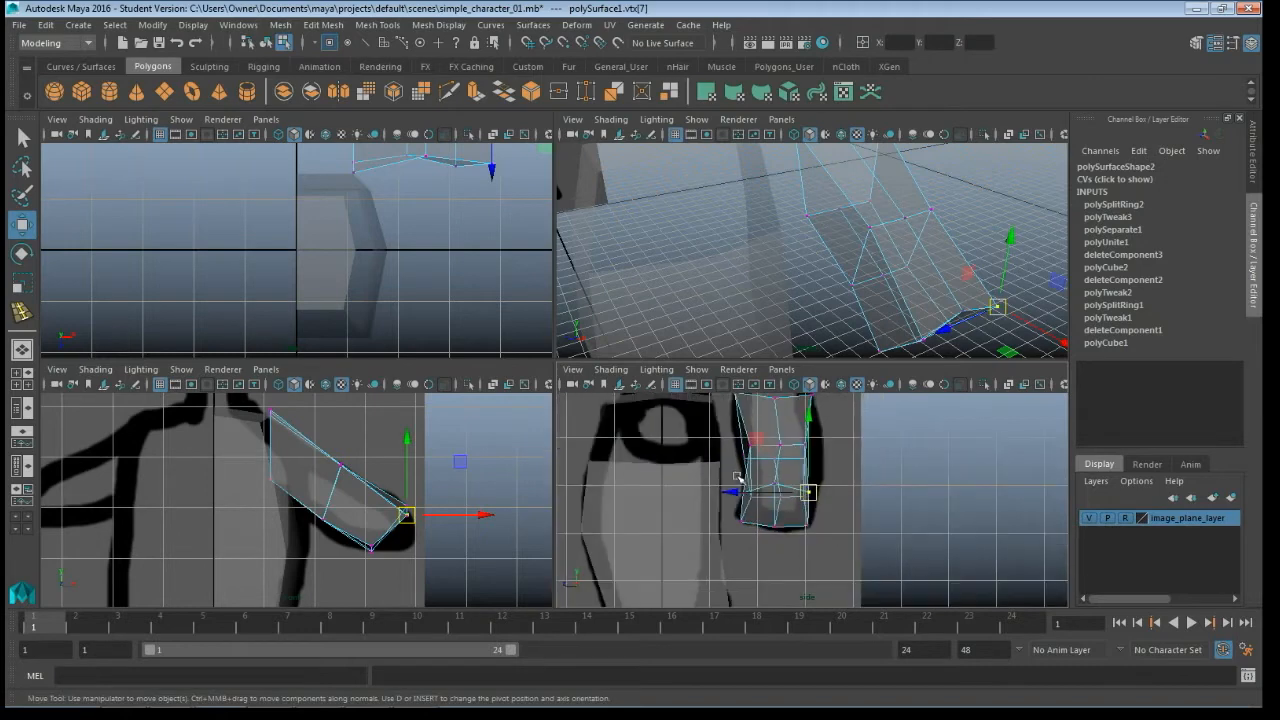
Step: Lower the hand end's upper middle vertex and pull its two lower corner vertices slightly in and up in the side view
scroll(776, 519, up, 2)
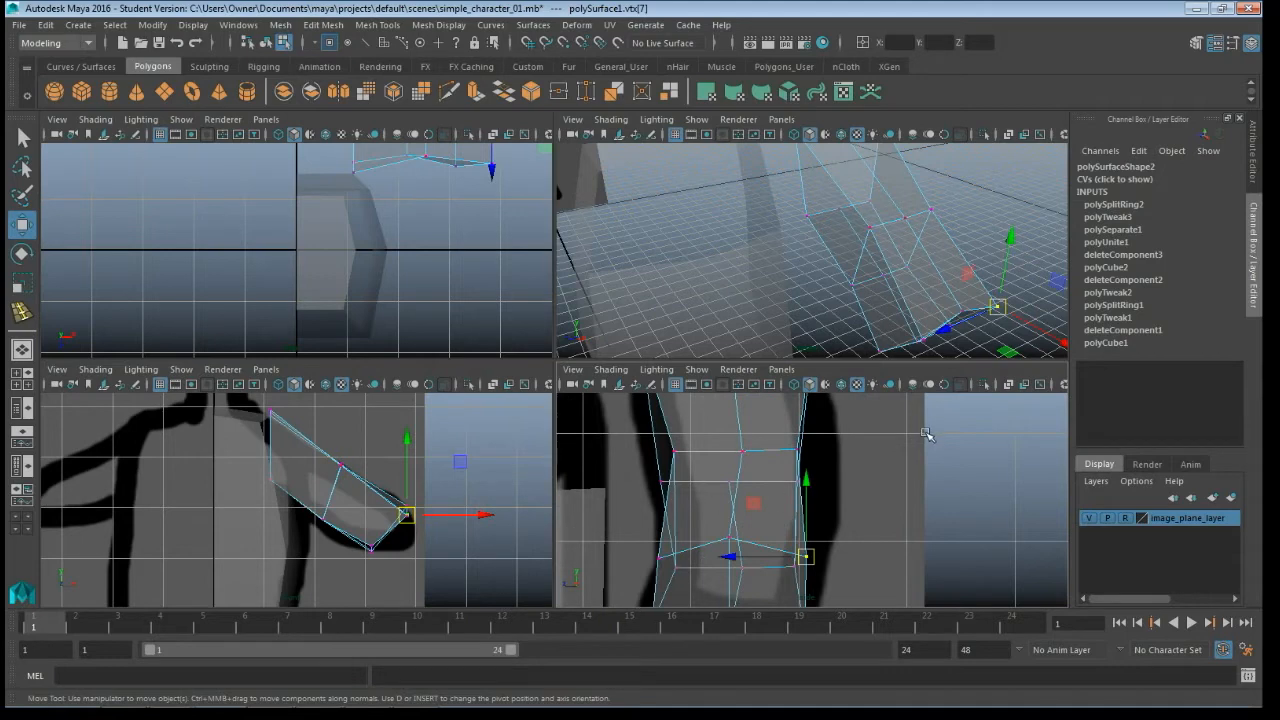
click(729, 537)
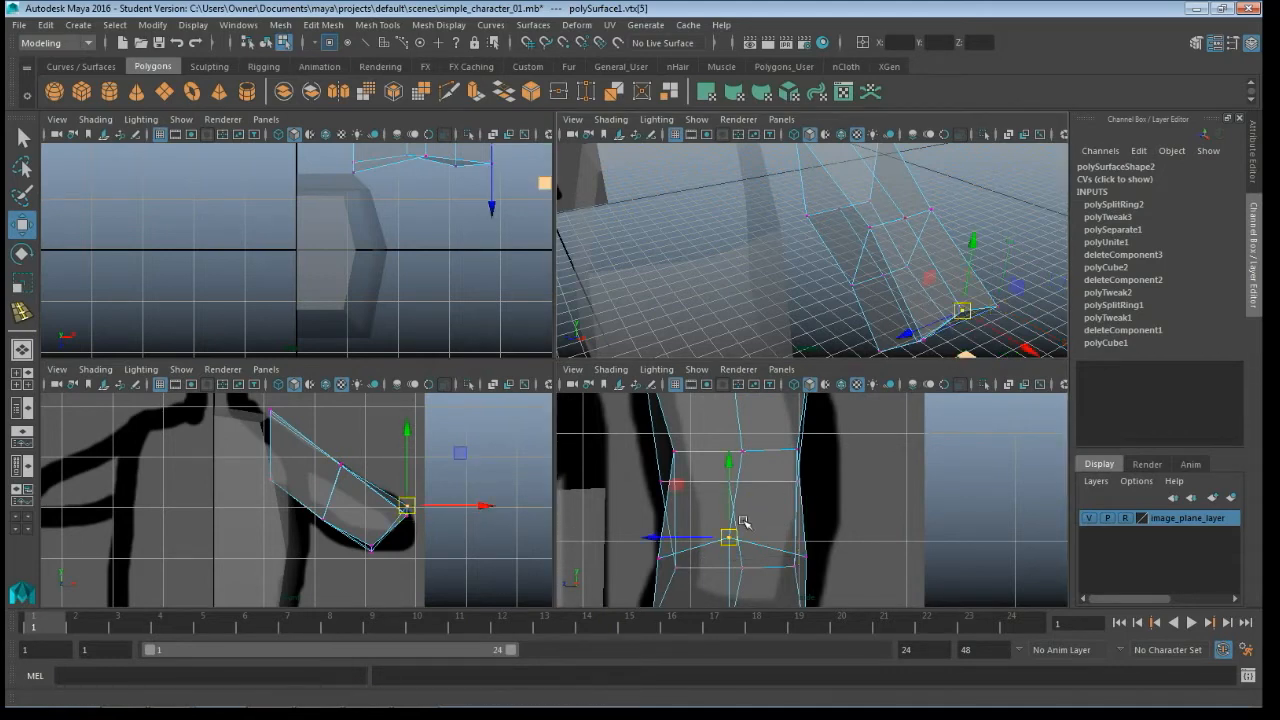
alt+middle_drag(741, 548, 733, 465)
drag(733, 465, 733, 480)
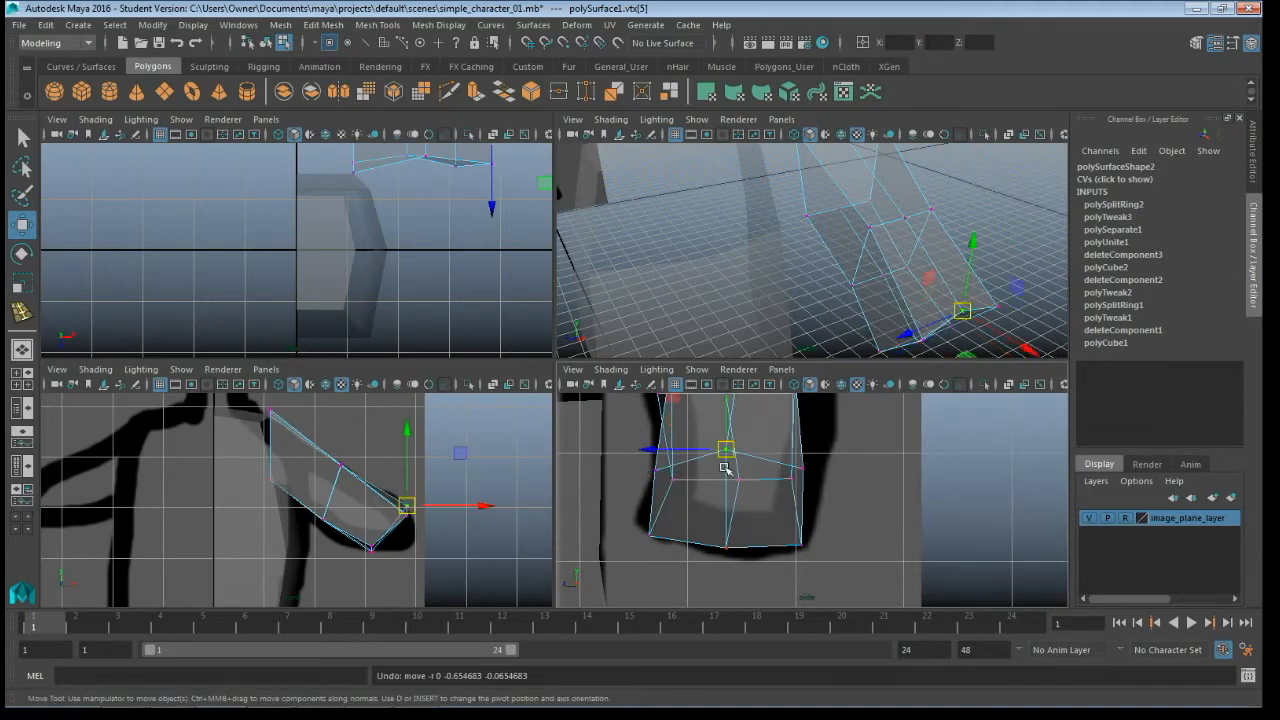
drag(727, 471, 730, 476)
mouse_move(641, 513)
mouse_down()
mouse_move(672, 549)
mouse_move(657, 528)
mouse_up()
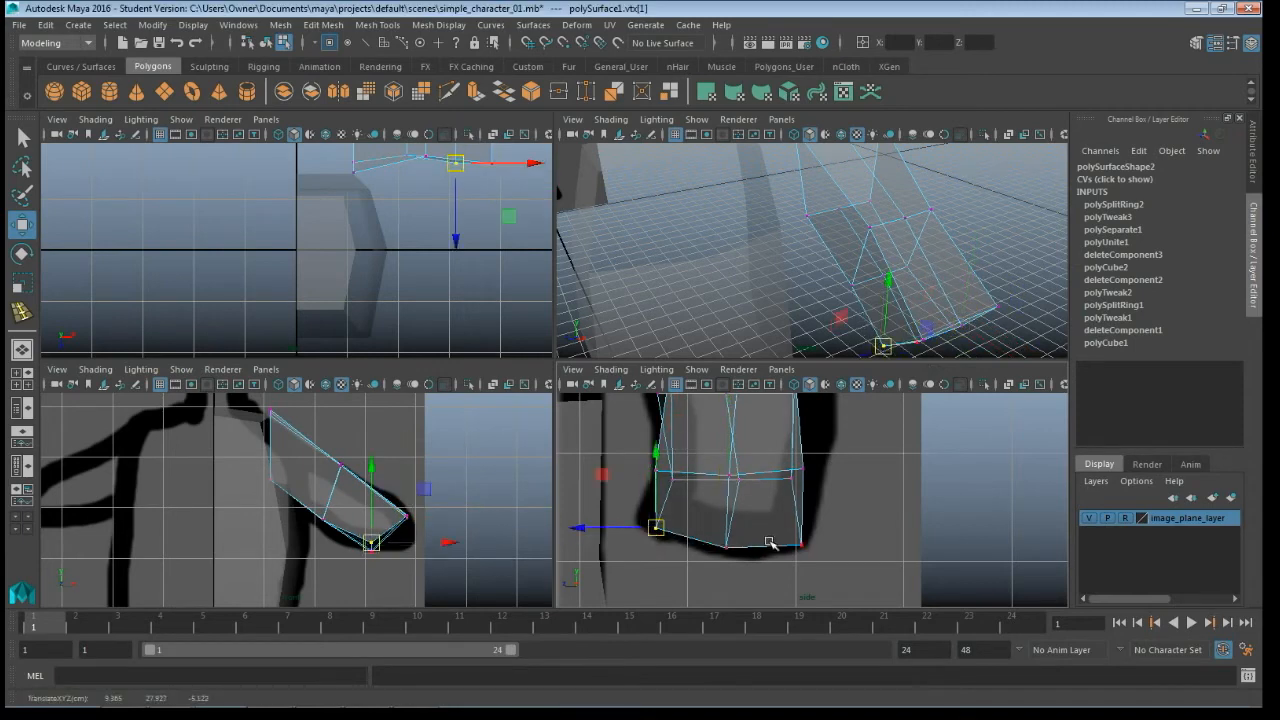
mouse_move(782, 529)
mouse_down()
mouse_move(820, 556)
mouse_move(800, 543)
mouse_up()
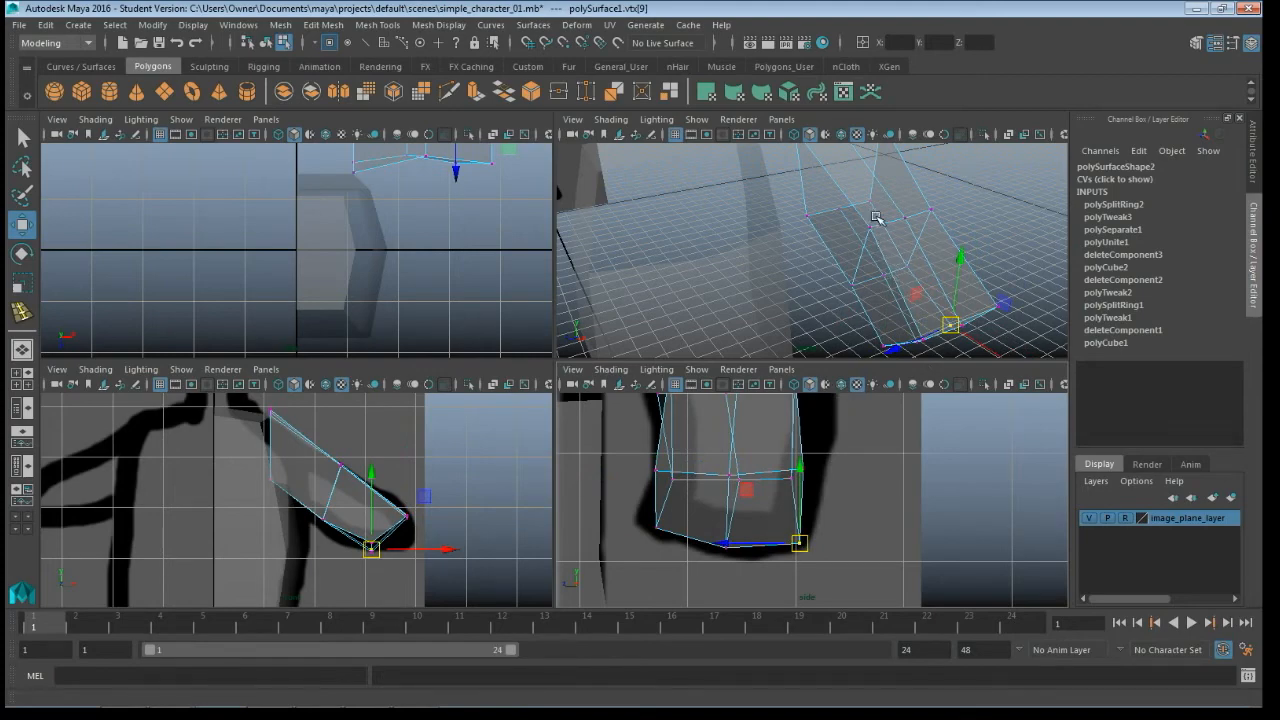
Step: Pull the corner vertices of the arm's hand end inward in the perspective view to round the end
key(space)
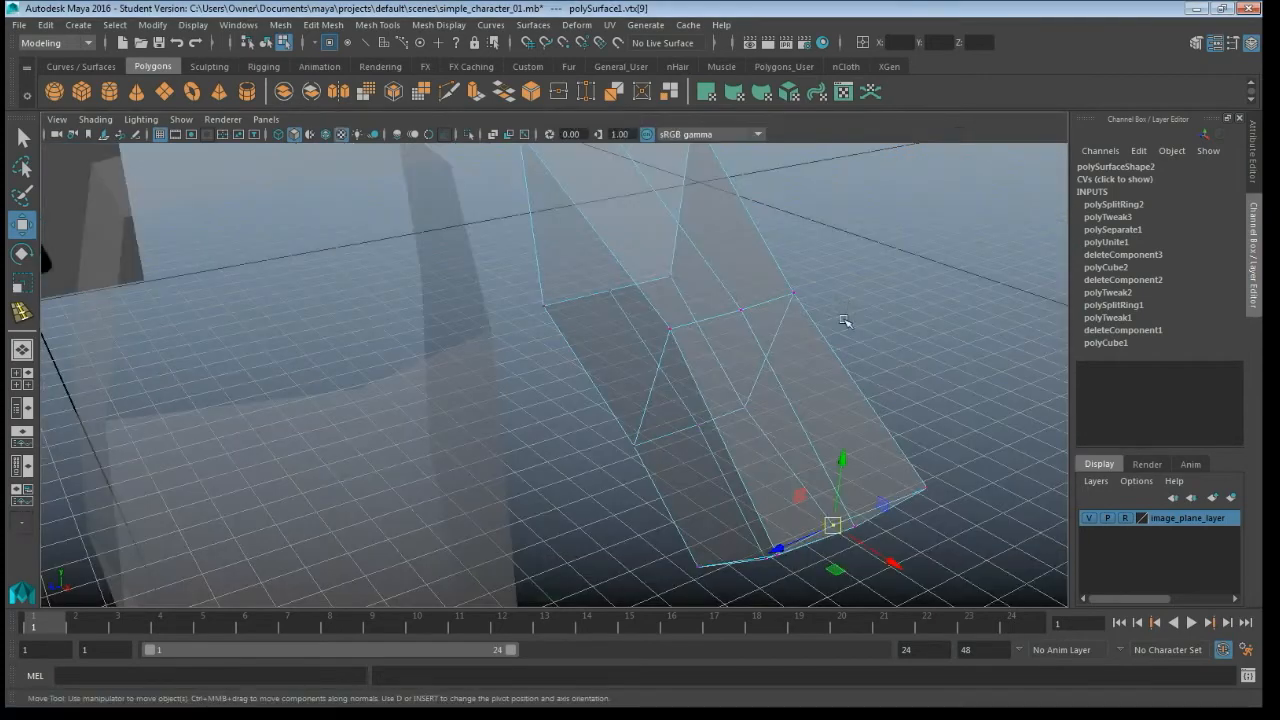
alt+drag(912, 382, 708, 381)
click(688, 358)
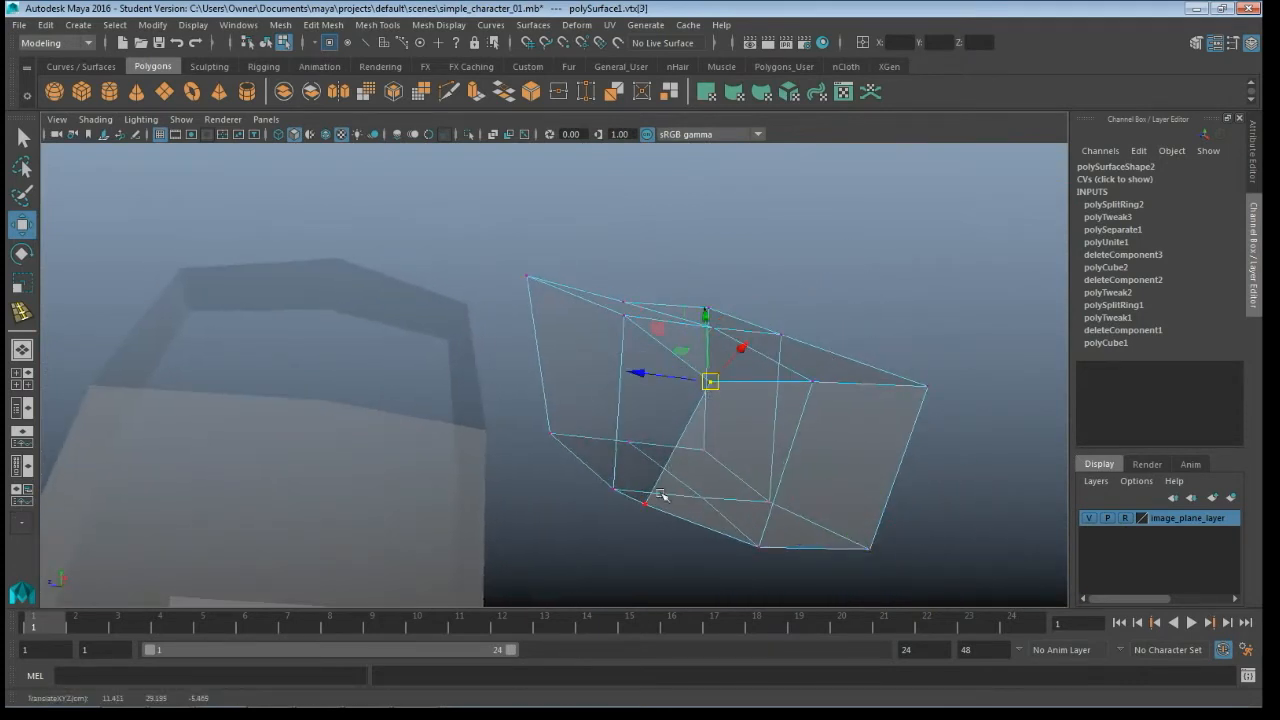
click(645, 503)
drag(646, 504, 652, 374)
click(603, 337)
drag(603, 337, 628, 355)
click(870, 300)
click(870, 291)
drag(870, 291, 842, 320)
click(877, 469)
click(872, 486)
drag(872, 486, 854, 368)
Step: Round the arm's middle edge loop by lowering its upper corner vertices and raising its lower corner vertices
click(608, 288)
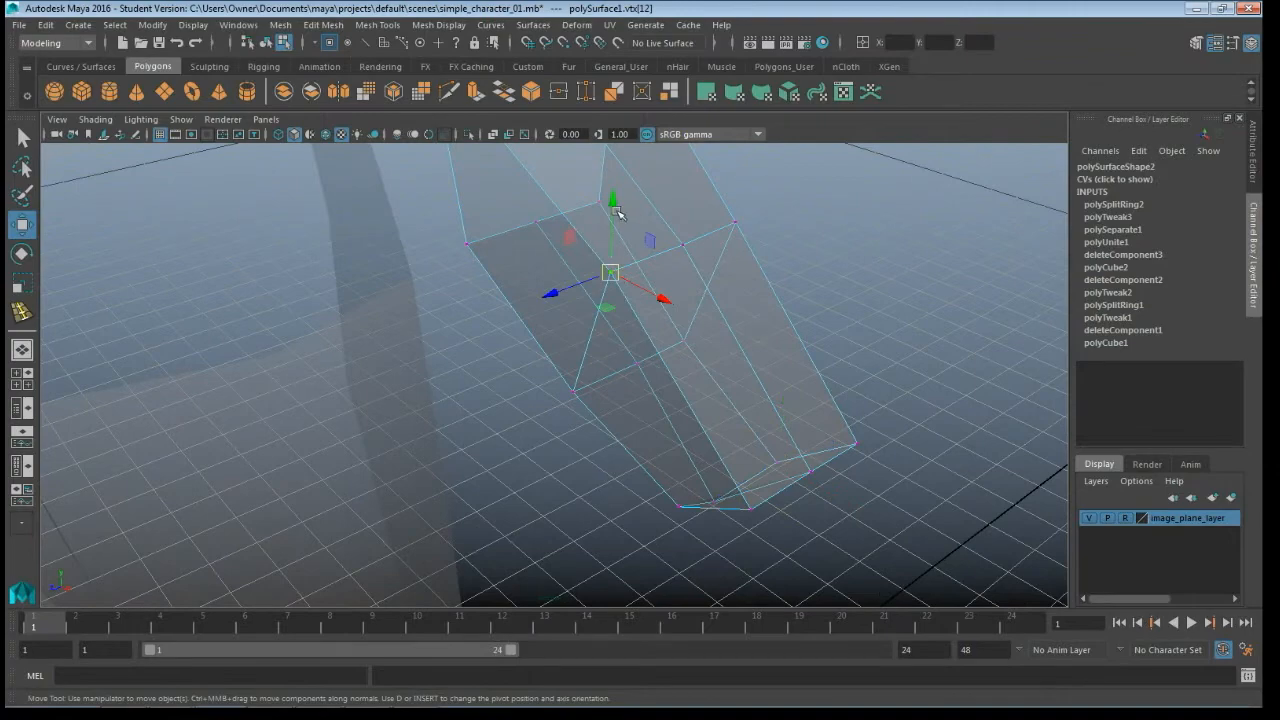
drag(607, 233, 607, 230)
click(574, 390)
drag(574, 334, 574, 309)
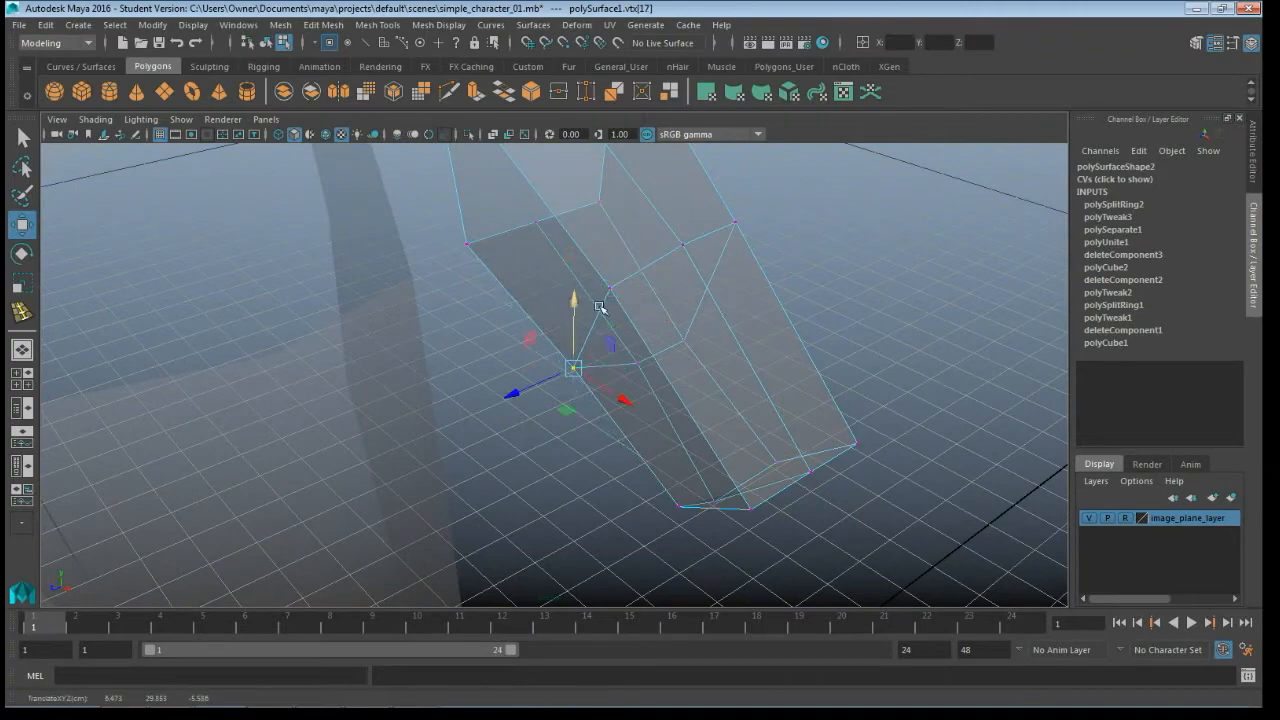
alt+drag(740, 310, 569, 265)
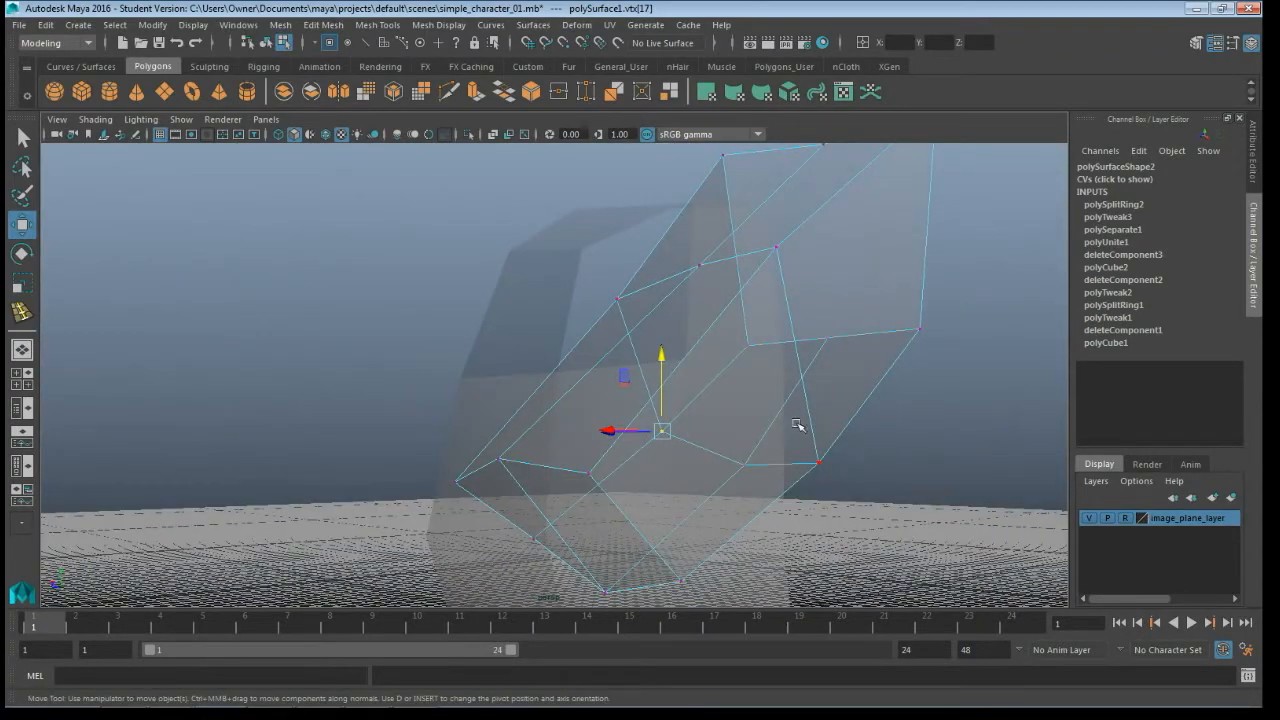
click(818, 462)
drag(818, 420, 818, 401)
click(775, 247)
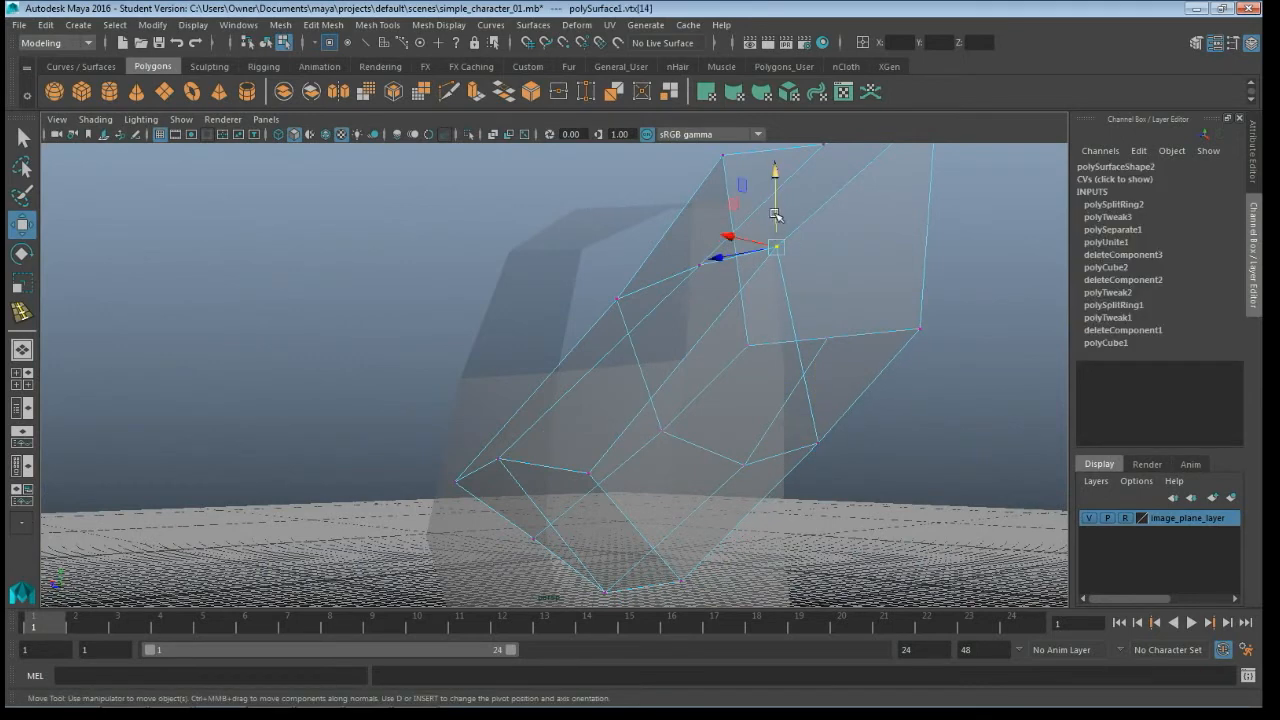
drag(778, 211, 783, 246)
mouse_move(694, 329)
alt+mouse_down()
mouse_move(731, 286)
mouse_move(781, 289)
mouse_move(823, 329)
mouse_move(751, 331)
mouse_move(766, 300)
mouse_move(710, 353)
mouse_move(806, 354)
mouse_move(654, 329)
mouse_move(600, 251)
mouse_move(688, 349)
alt+mouse_up()
alt+drag(711, 283, 734, 371)
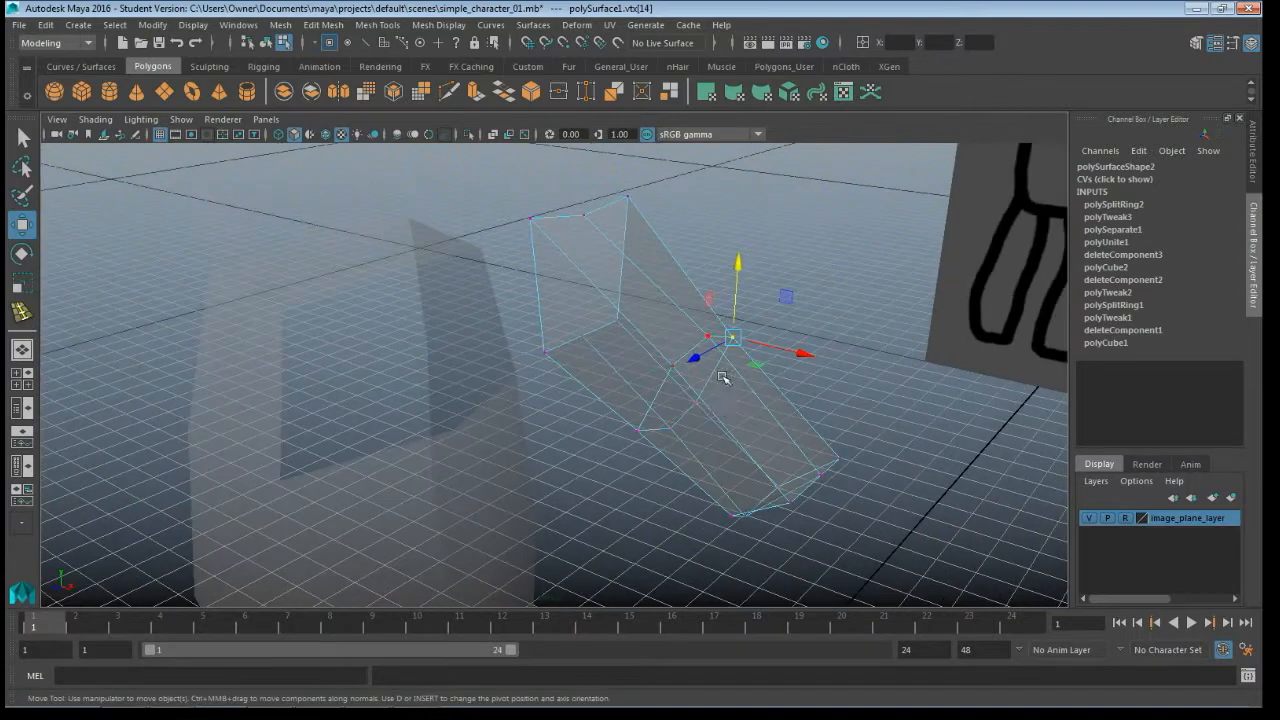
Step: Return the arm to object mode and move it along Z in the side view to about 0.099, over the torso's arm hole
right_drag(717, 300, 794, 252)
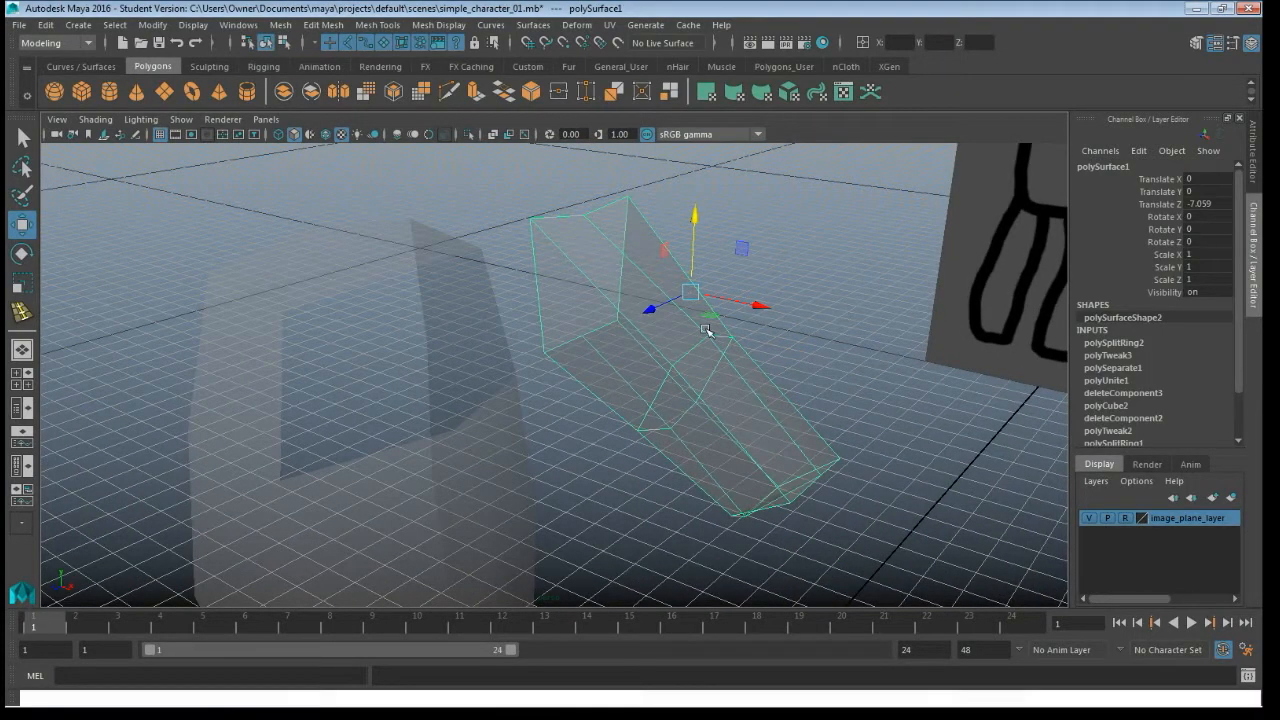
key(space)
key(space)
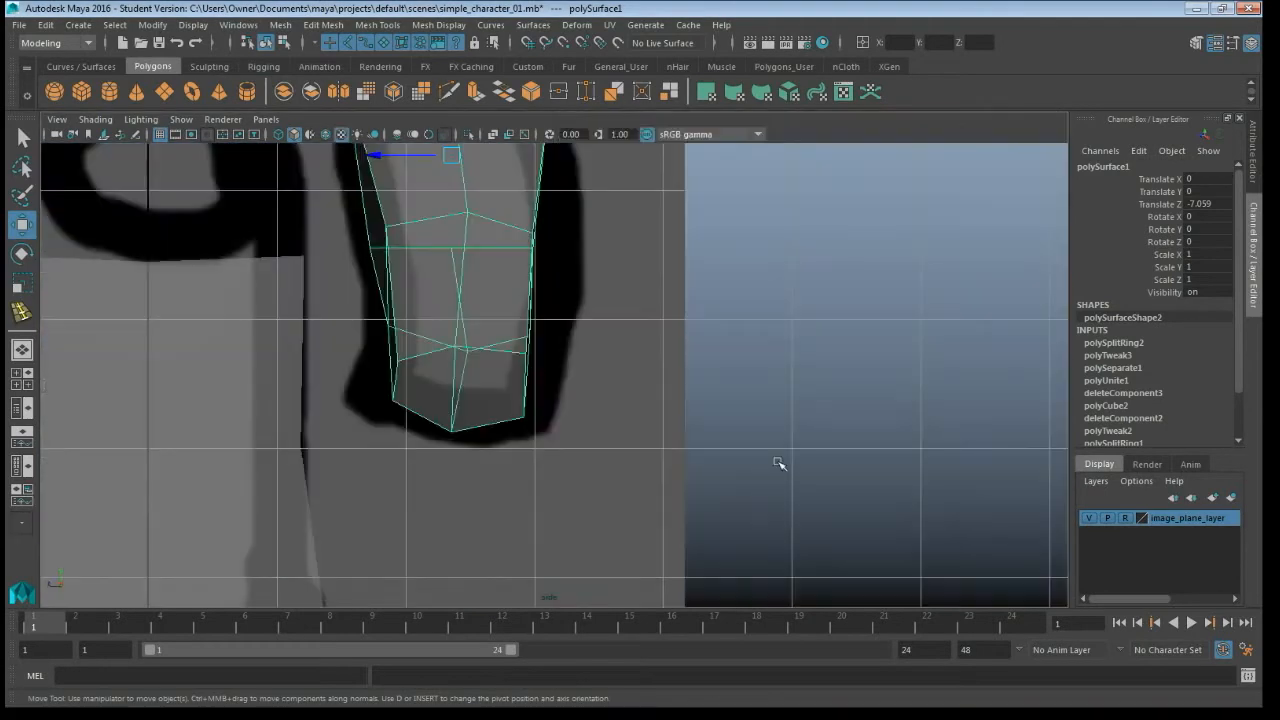
alt+right_drag(366, 337, 767, 489)
alt+middle_drag(767, 489, 807, 534)
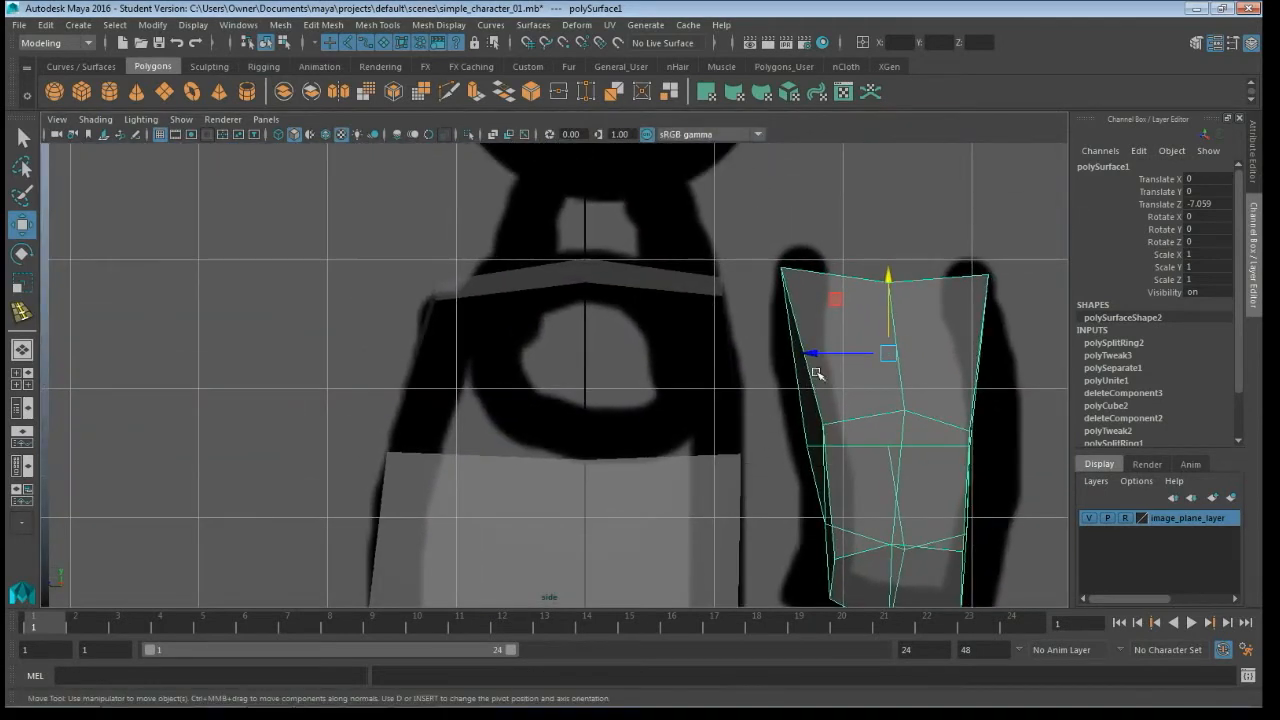
drag(817, 373, 511, 383)
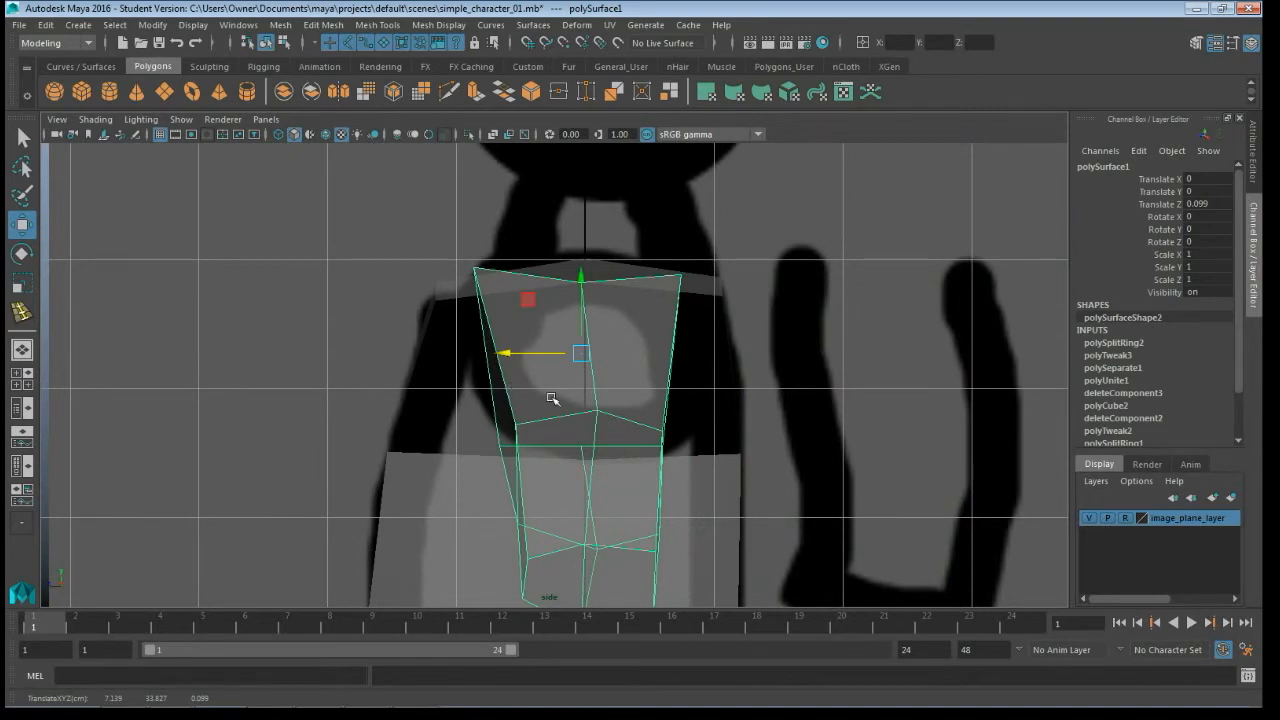
Step: Select the torso half together with the arm and combine them into one mesh
key(space)
key(space)
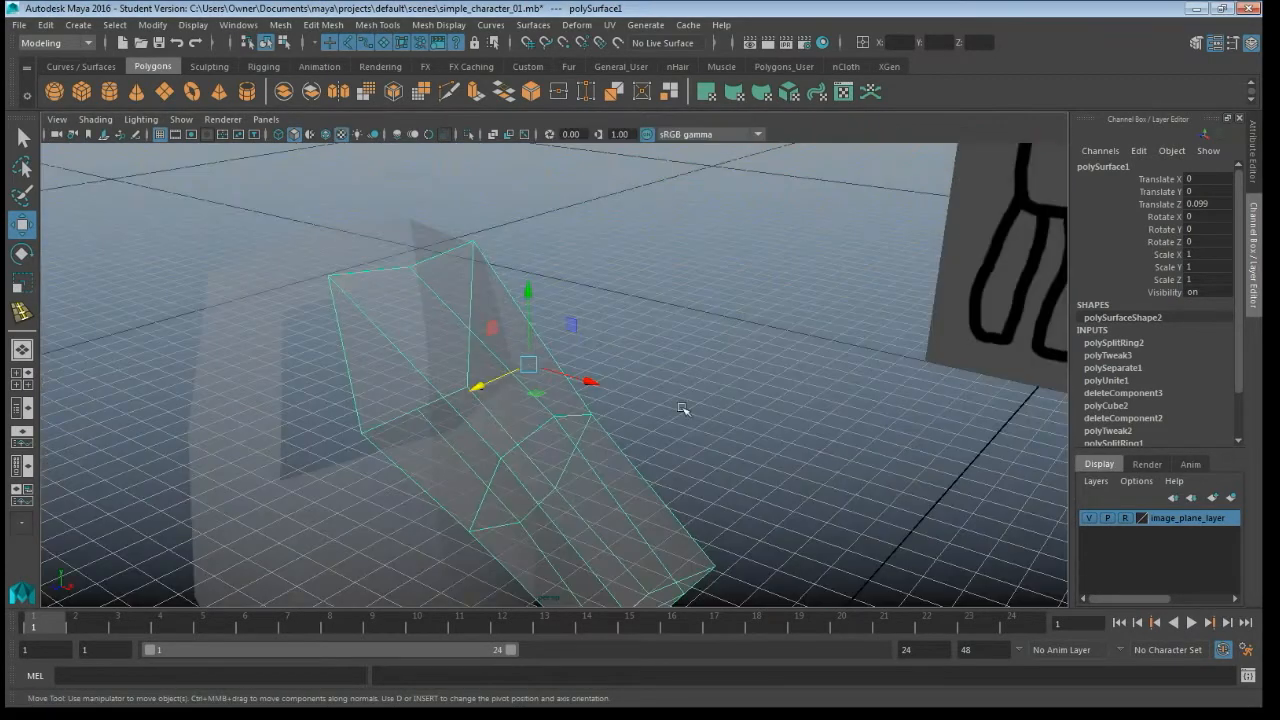
click(343, 499)
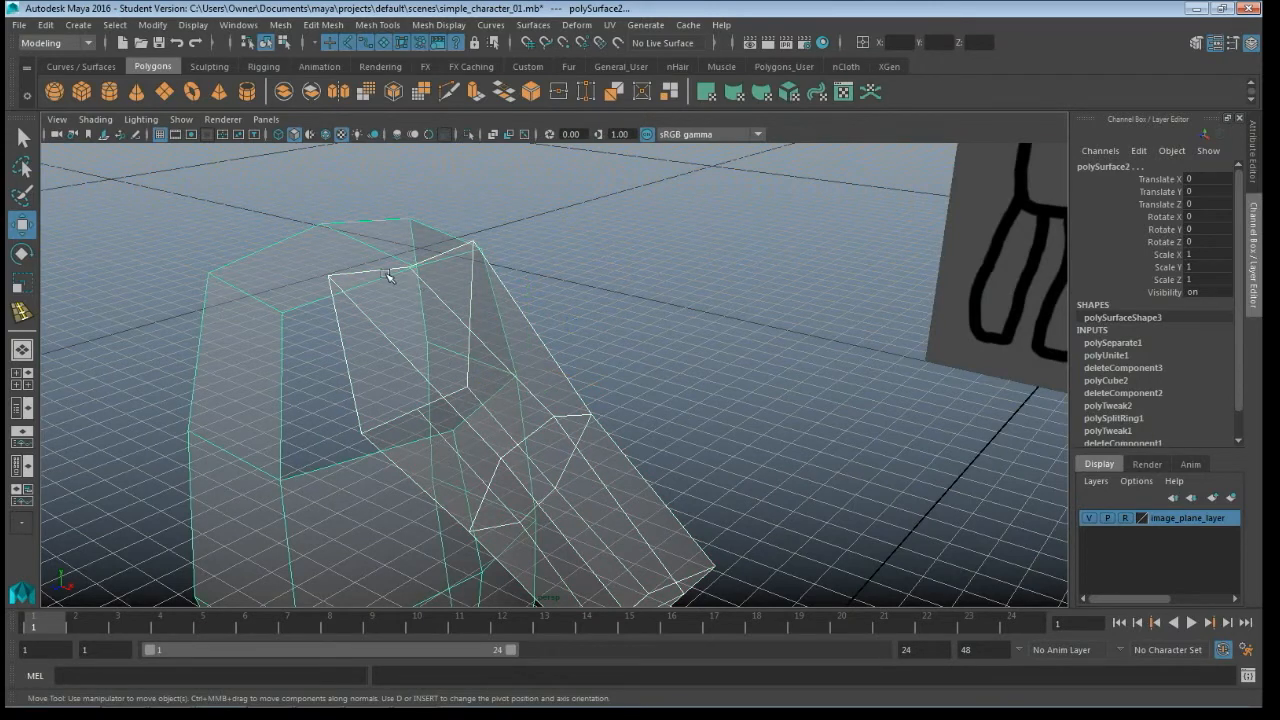
click(284, 93)
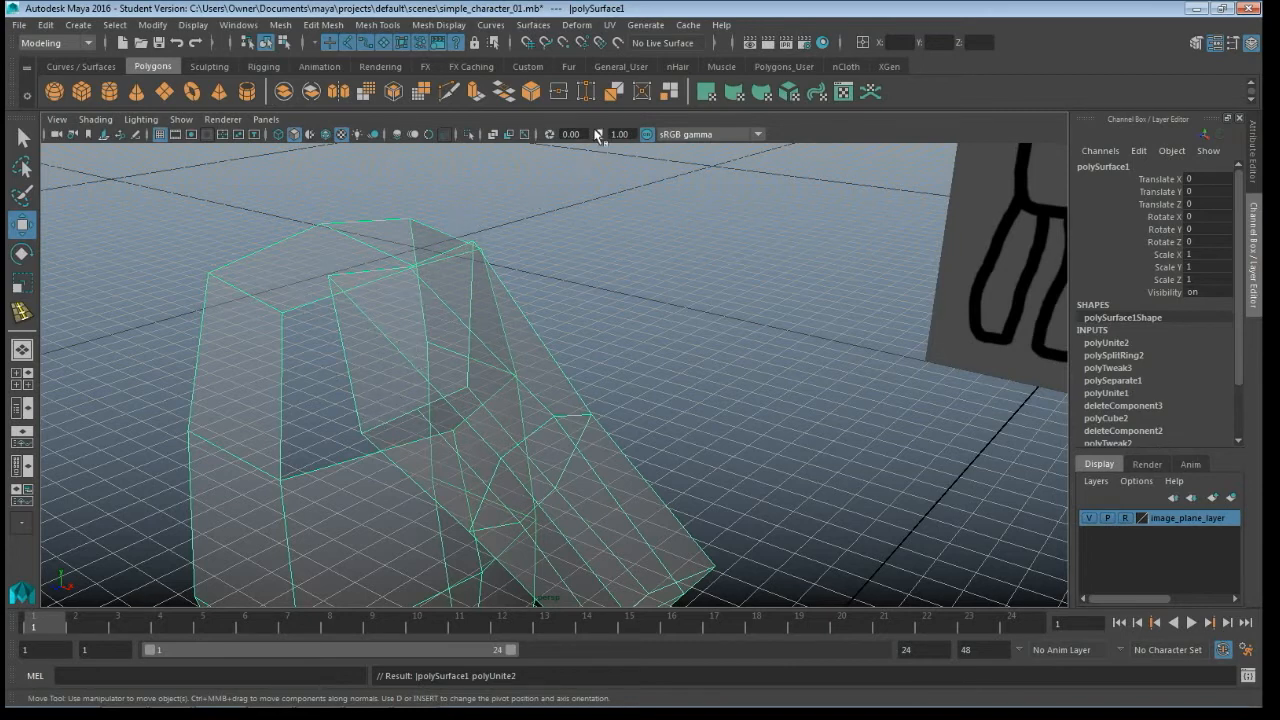
Step: Weld the arm's upper front and lower front vertices to the matching corners of the torso's arm hole with Target Weld
click(587, 92)
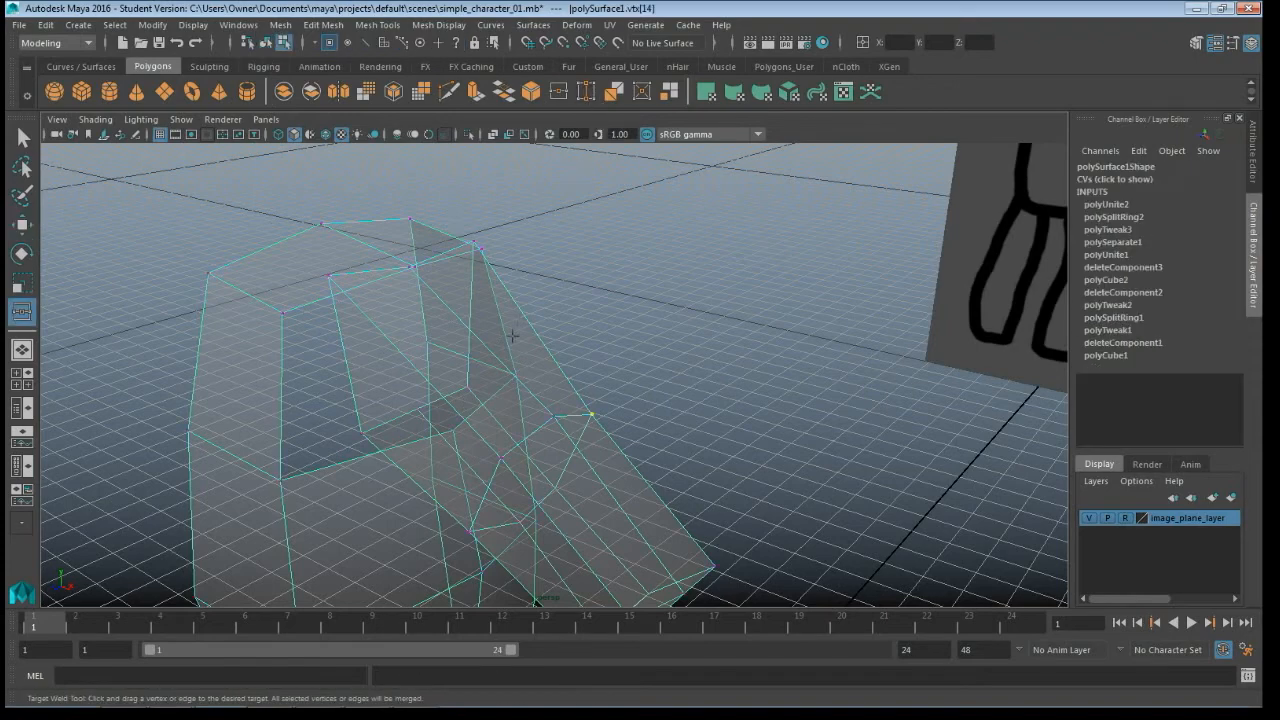
alt+drag(484, 362, 438, 263)
click(437, 259)
click(434, 242)
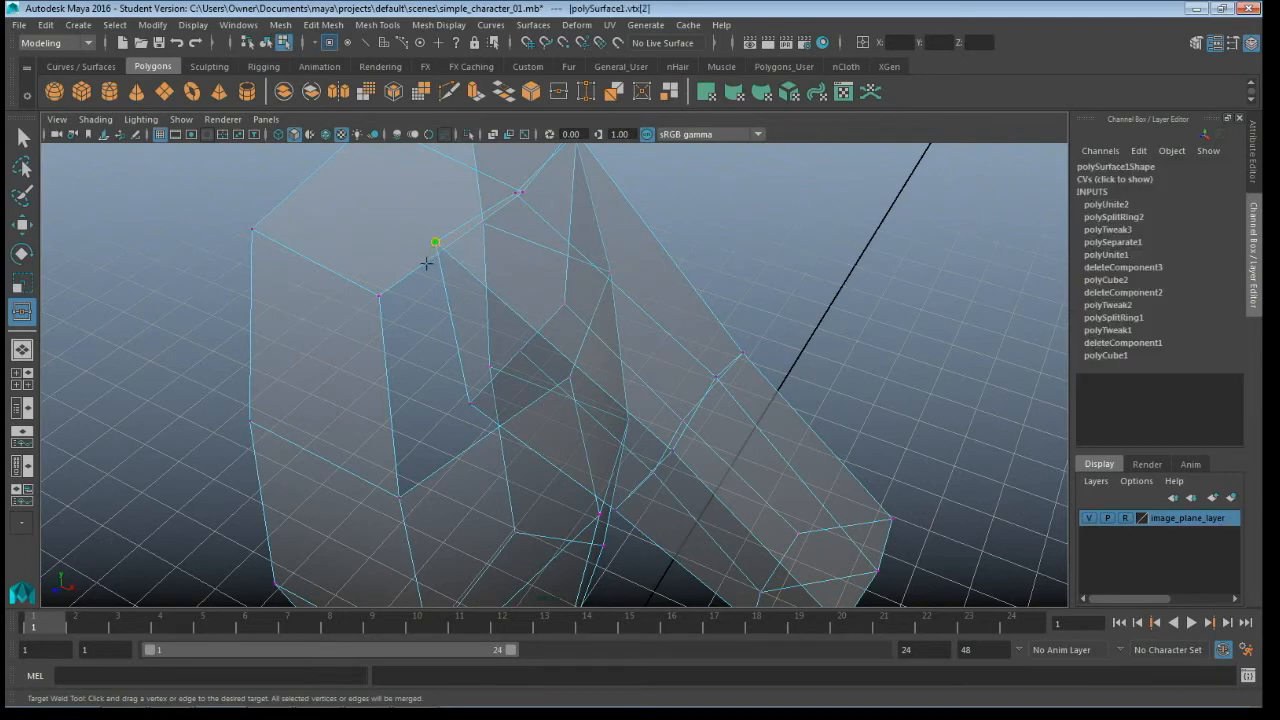
mouse_move(426, 263)
mouse_down()
mouse_move(385, 297)
mouse_move(410, 257)
mouse_up()
mouse_move(491, 297)
alt+mouse_down()
mouse_move(420, 271)
mouse_move(471, 357)
mouse_move(429, 337)
mouse_move(448, 280)
alt+mouse_up()
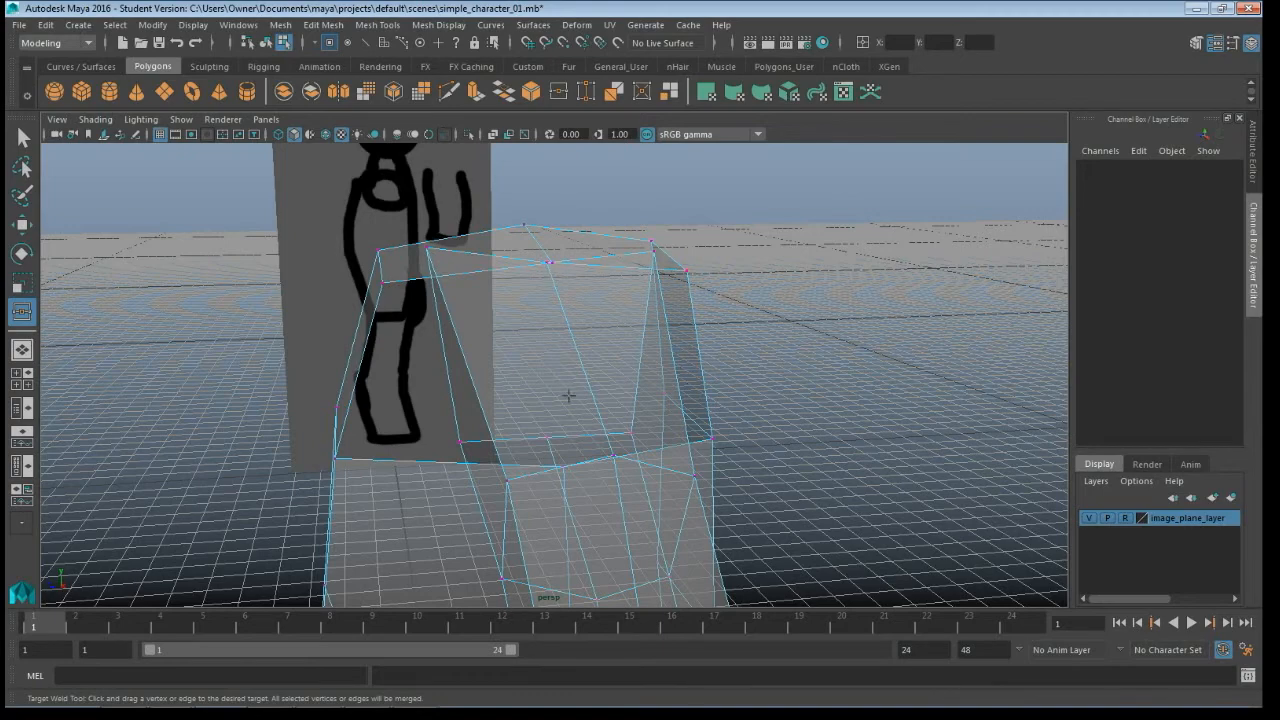
alt+drag(437, 303, 463, 298)
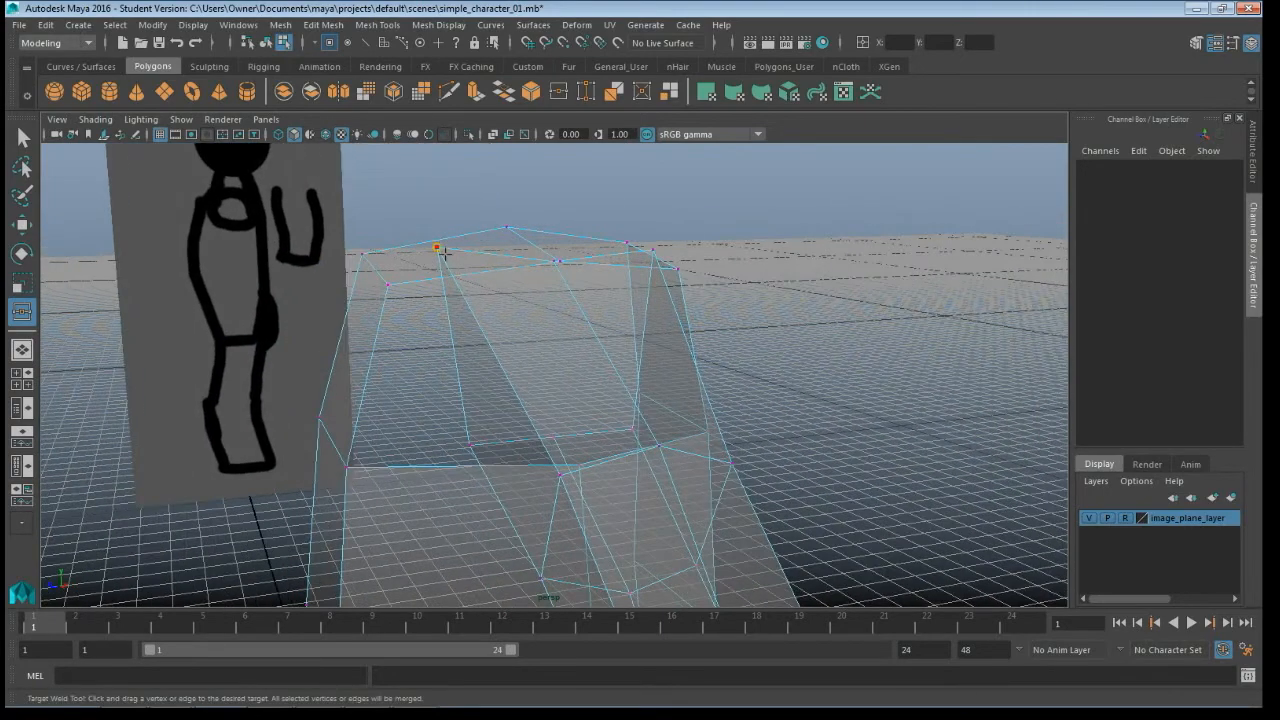
drag(389, 286, 389, 286)
alt+drag(459, 320, 483, 311)
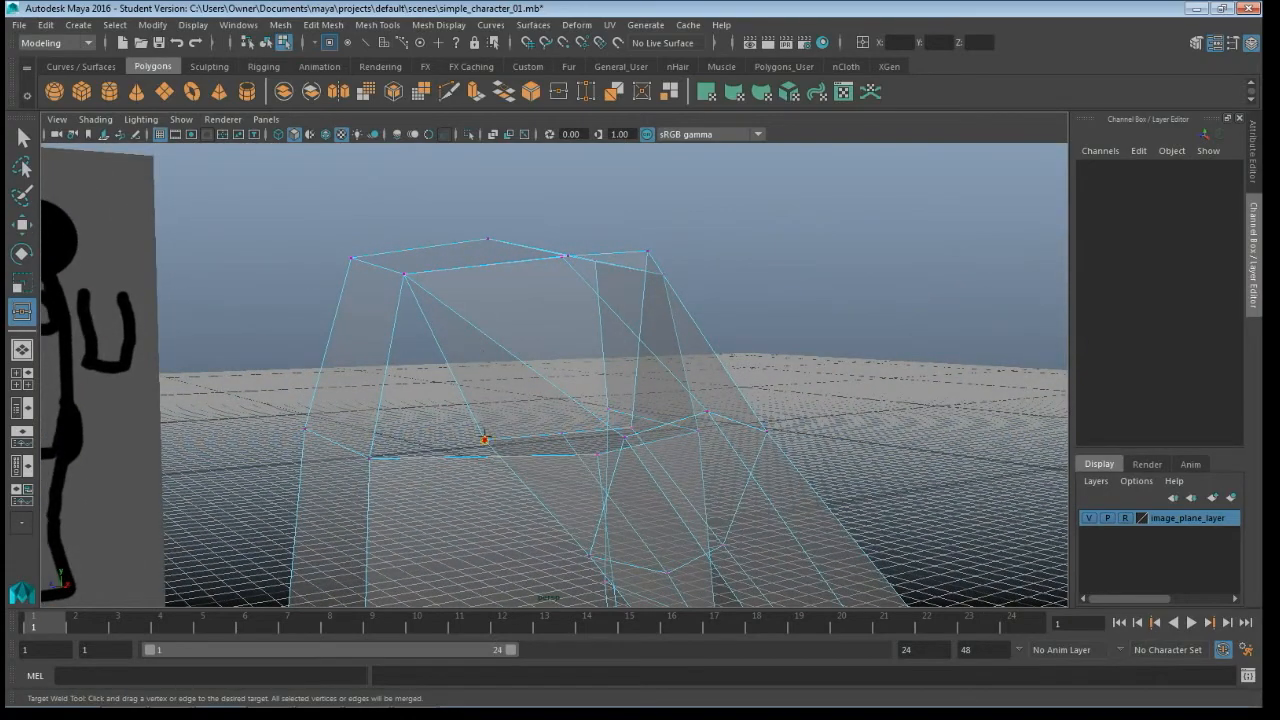
drag(464, 437, 370, 458)
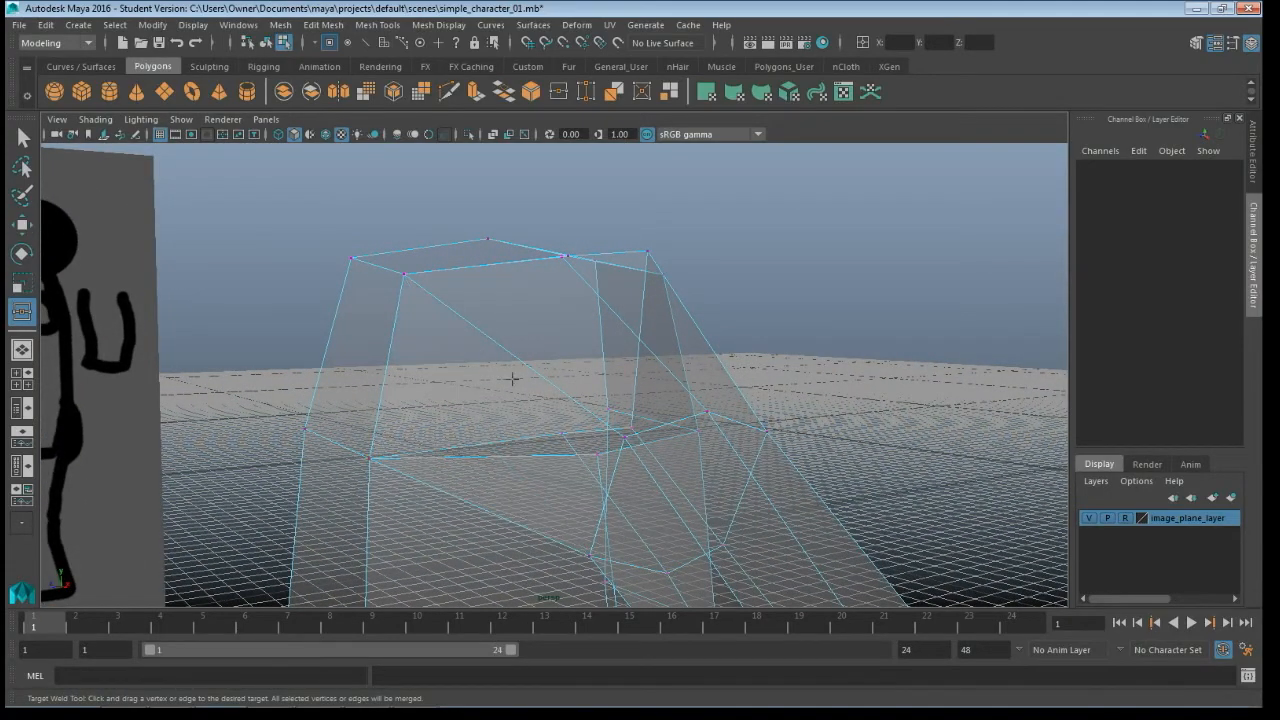
Step: Pull the arm's upper middle vertex outward, clear of the nearly overlapping torso vertex
alt+drag(541, 340, 379, 377)
alt+drag(390, 352, 396, 356)
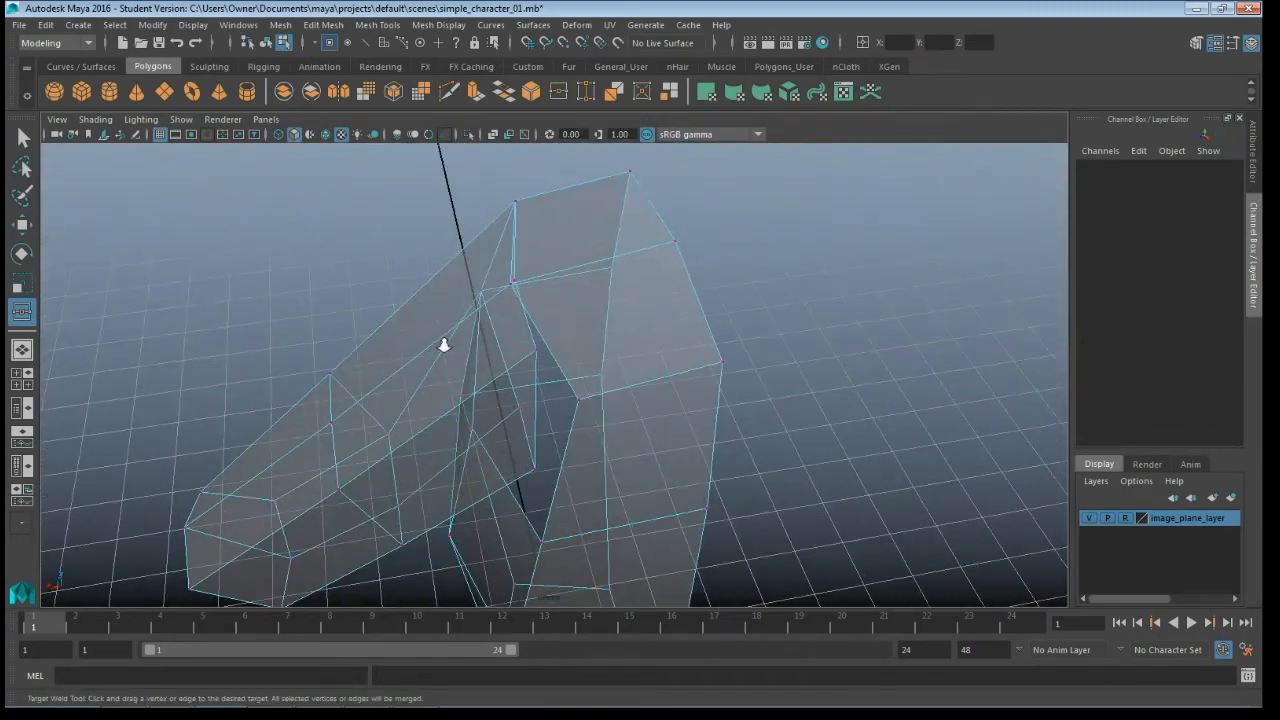
scroll(444, 345, up, 5)
alt+middle_drag(426, 258, 514, 480)
alt+drag(514, 480, 671, 340)
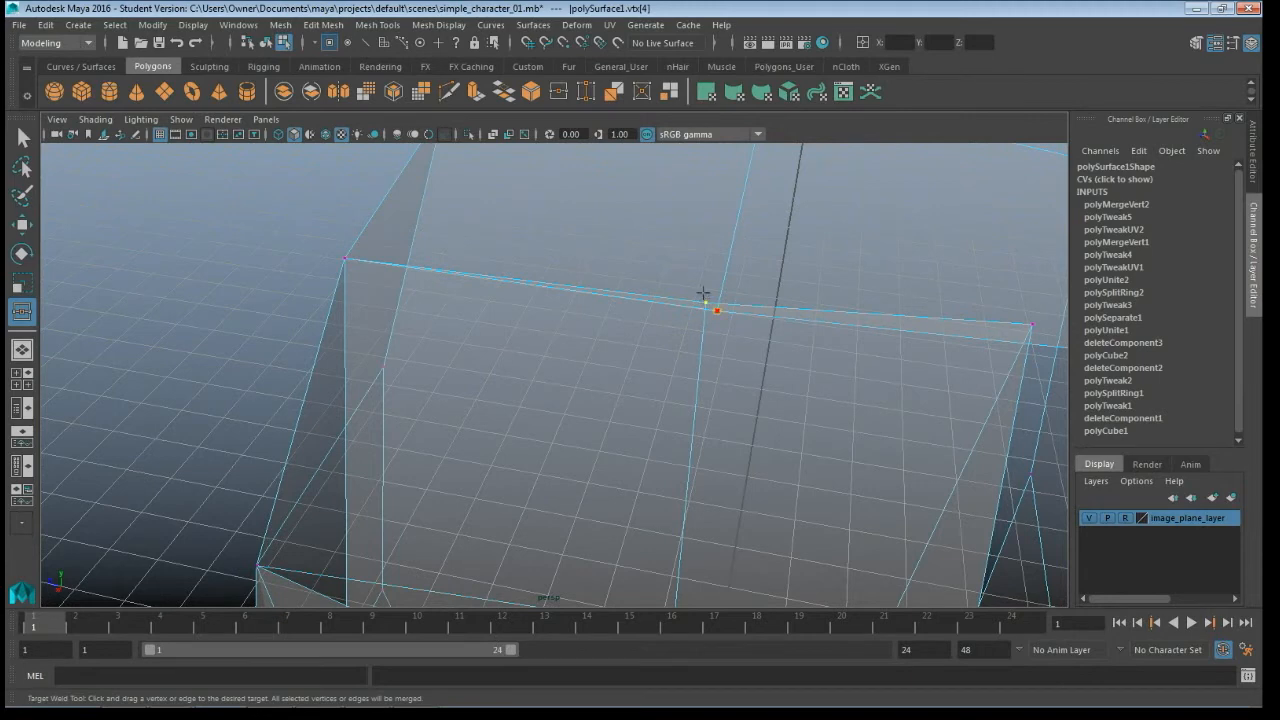
drag(703, 293, 705, 302)
key(q)
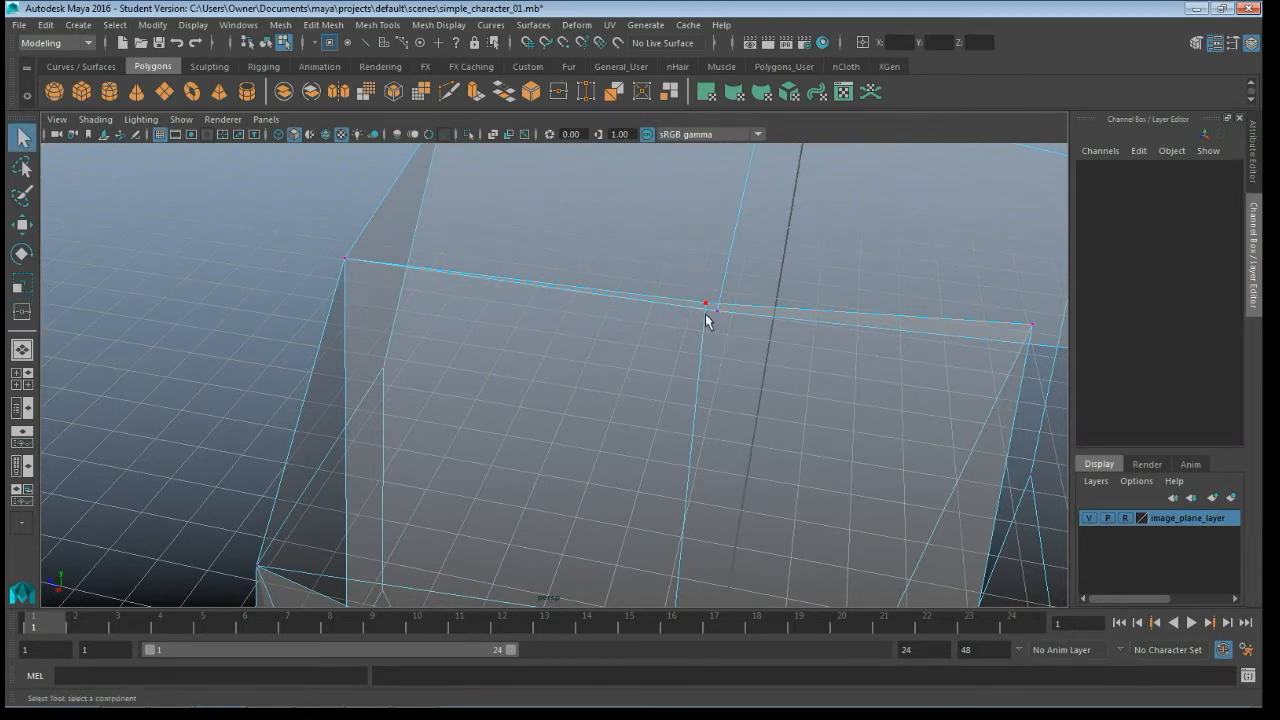
click(703, 308)
click(705, 302)
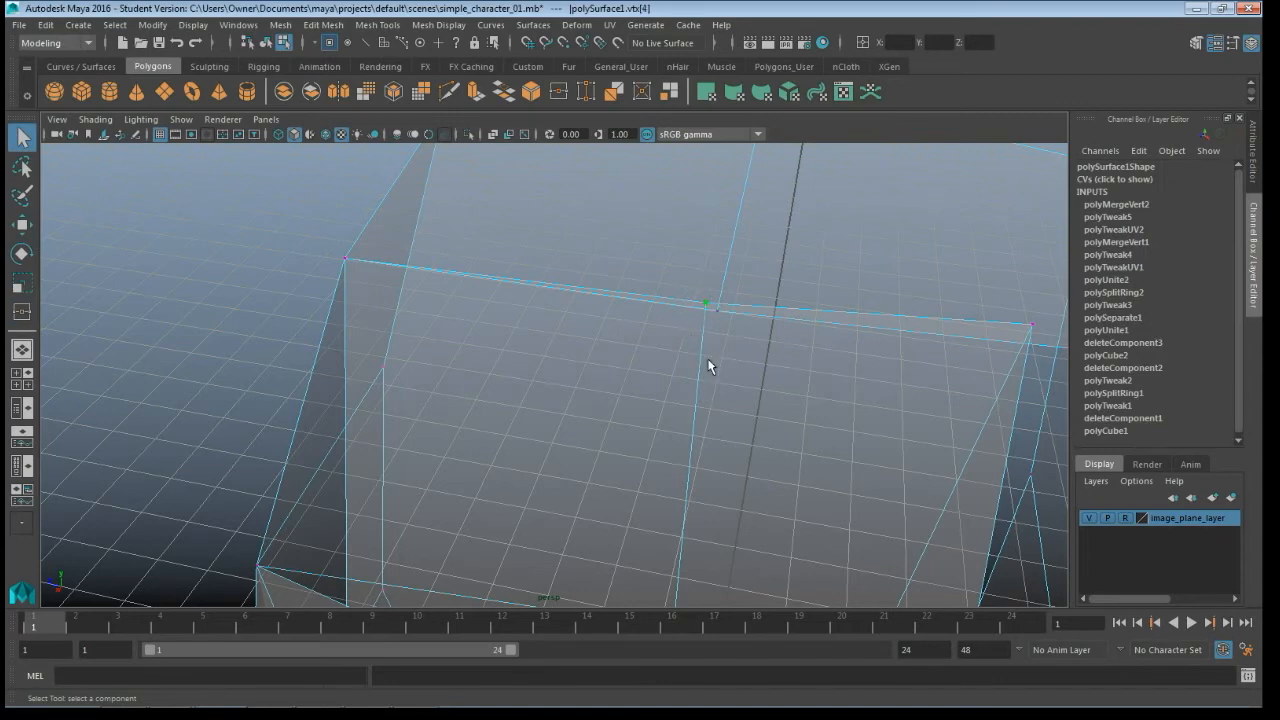
key(w)
drag(694, 337, 674, 403)
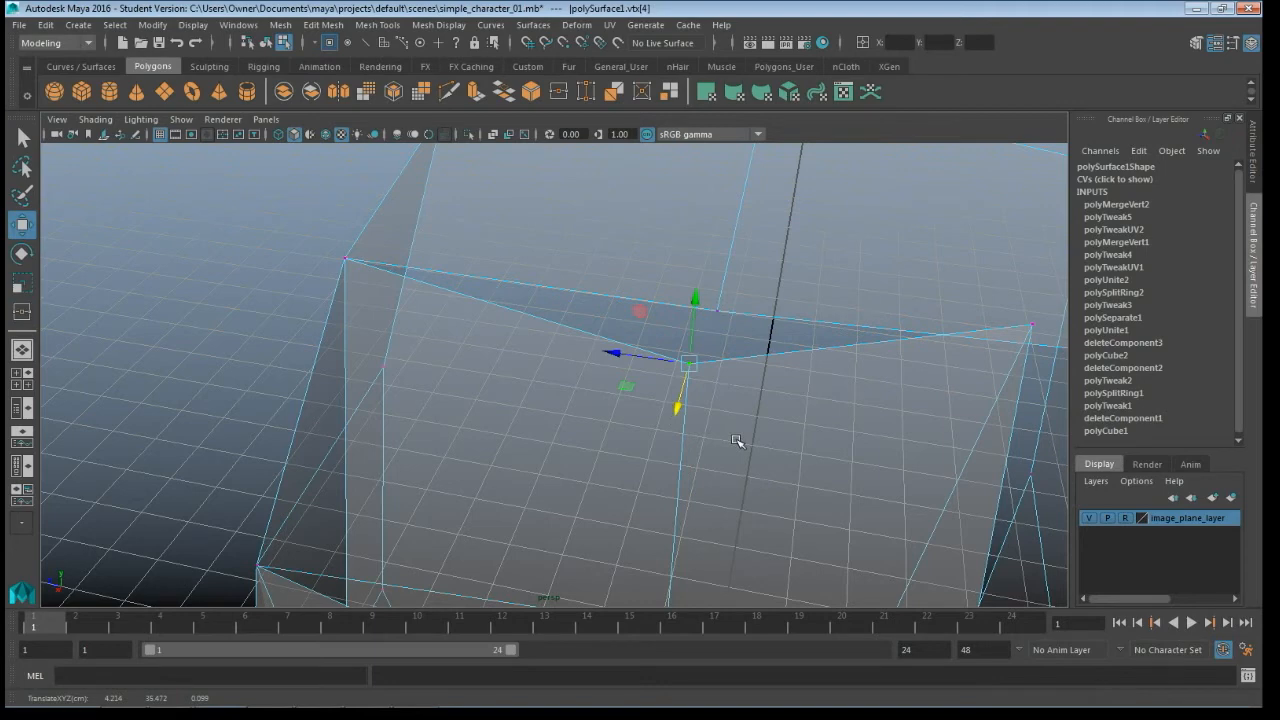
Step: Weld the arm's upper middle and upper back vertices to the matching vertices on the torso's arm hole
key(y)
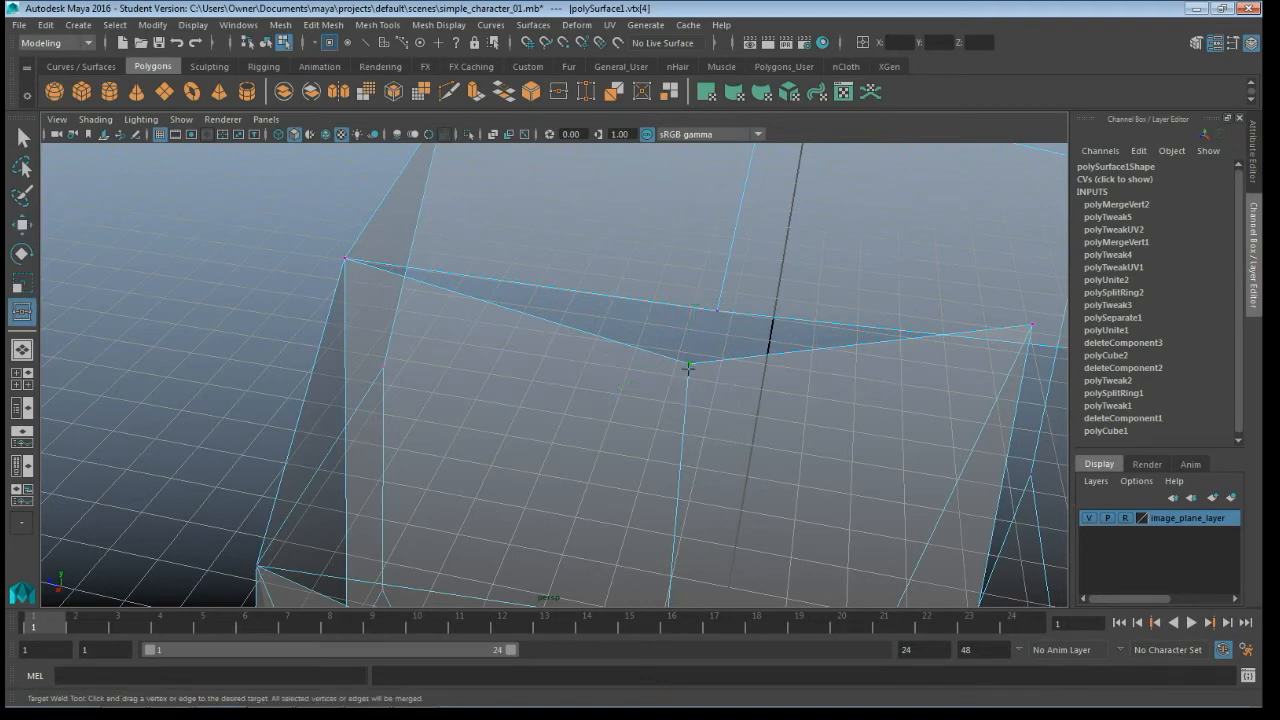
drag(689, 364, 716, 311)
alt+drag(837, 426, 627, 328)
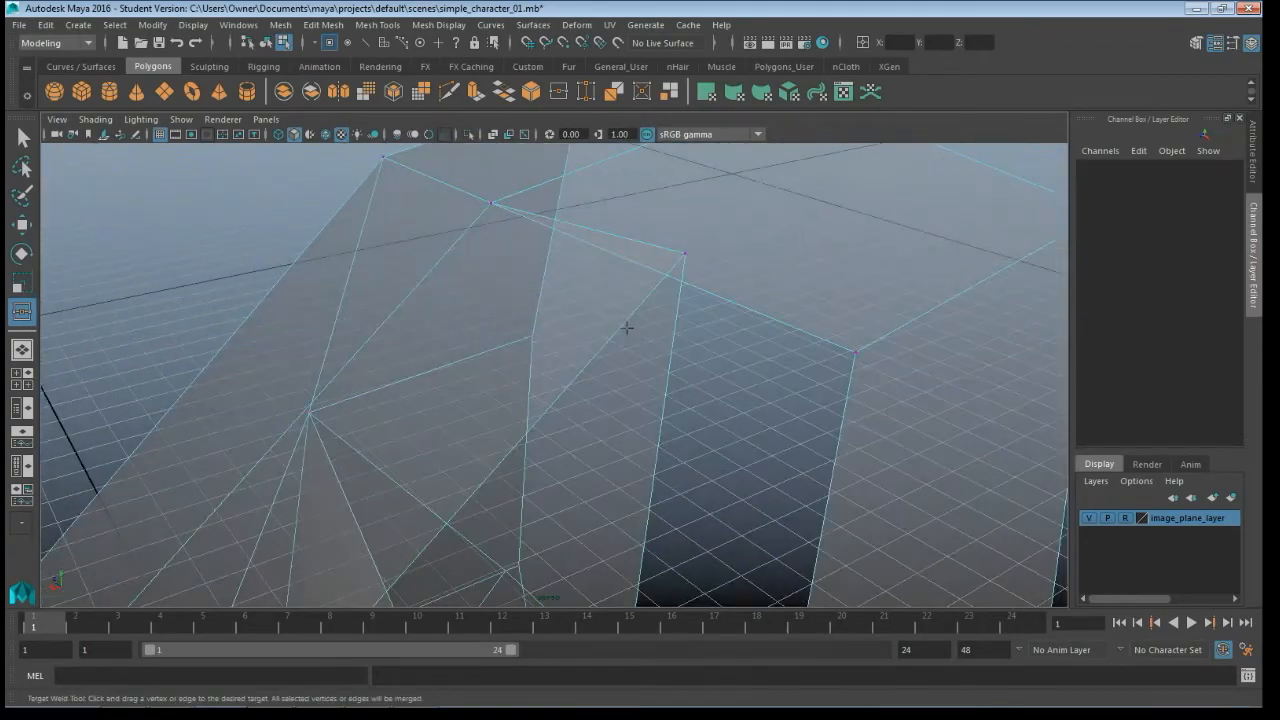
alt+drag(702, 261, 680, 331)
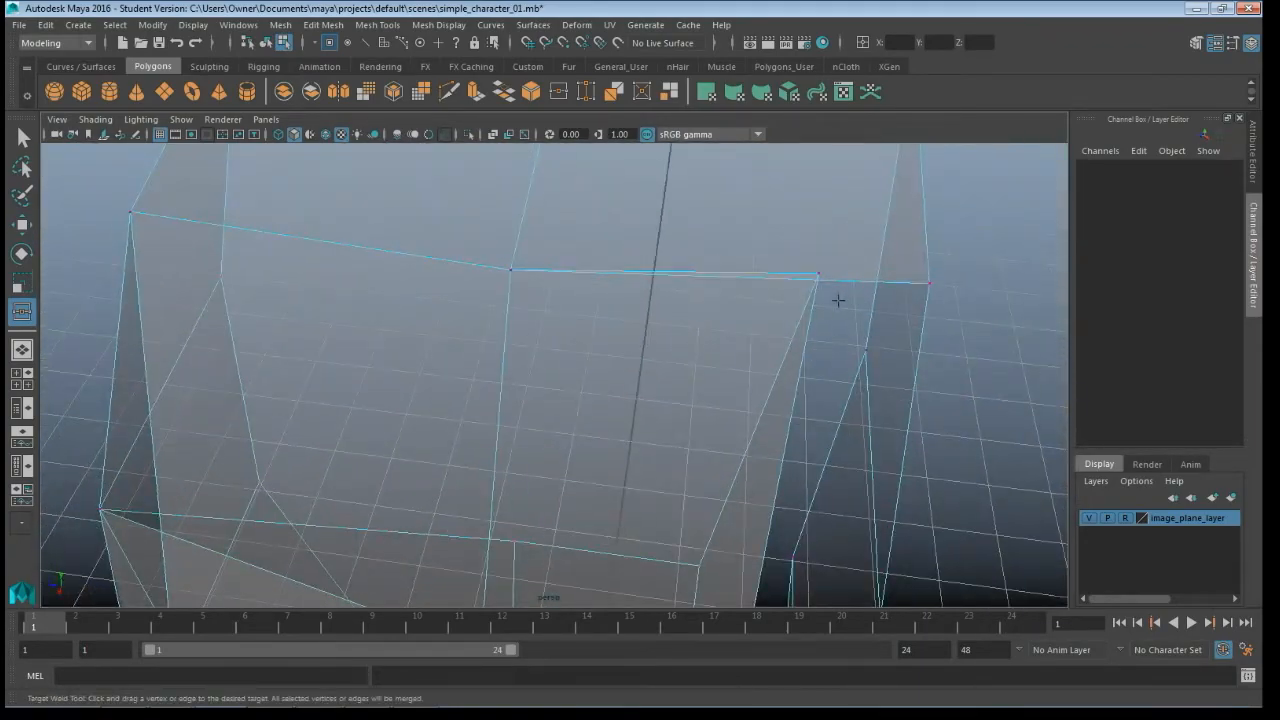
drag(874, 298, 928, 294)
Step: Weld the arm's lower back vertex to the lower back corner of the torso's arm hole and leave Target Weld
alt+drag(891, 403, 792, 340)
alt+middle_drag(817, 410, 797, 275)
alt+drag(796, 275, 657, 326)
drag(792, 352, 703, 393)
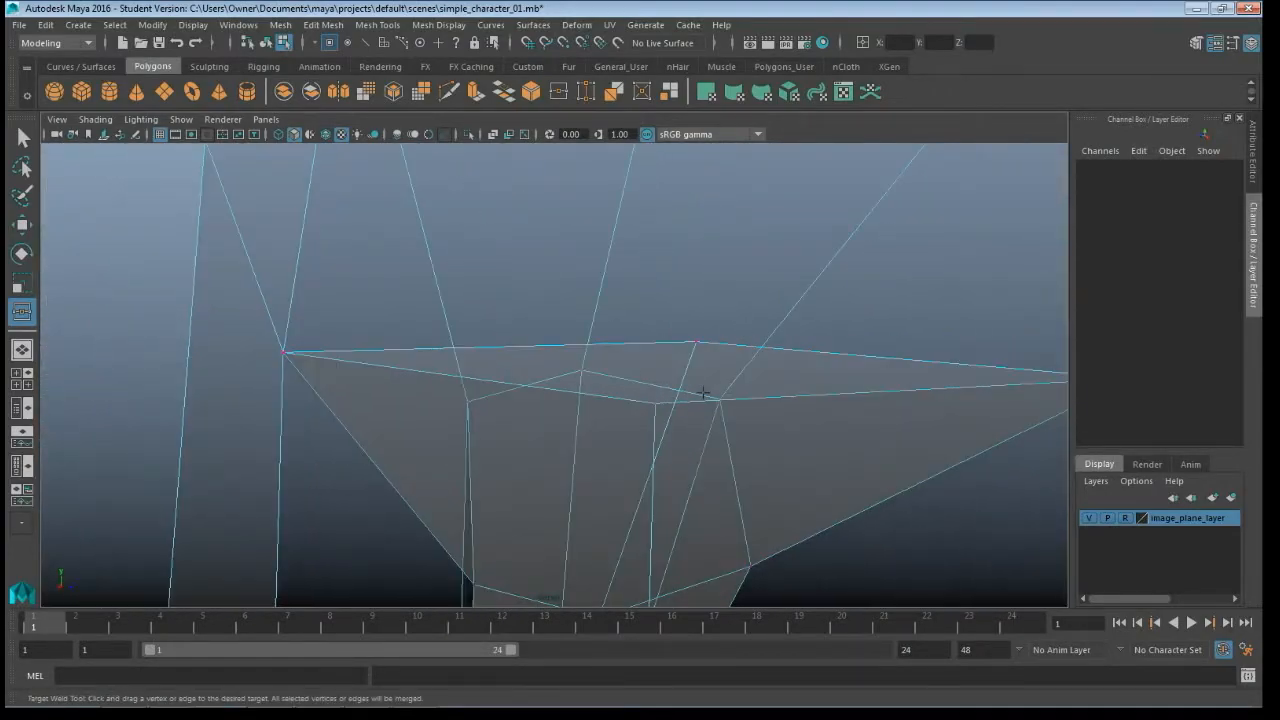
key(q)
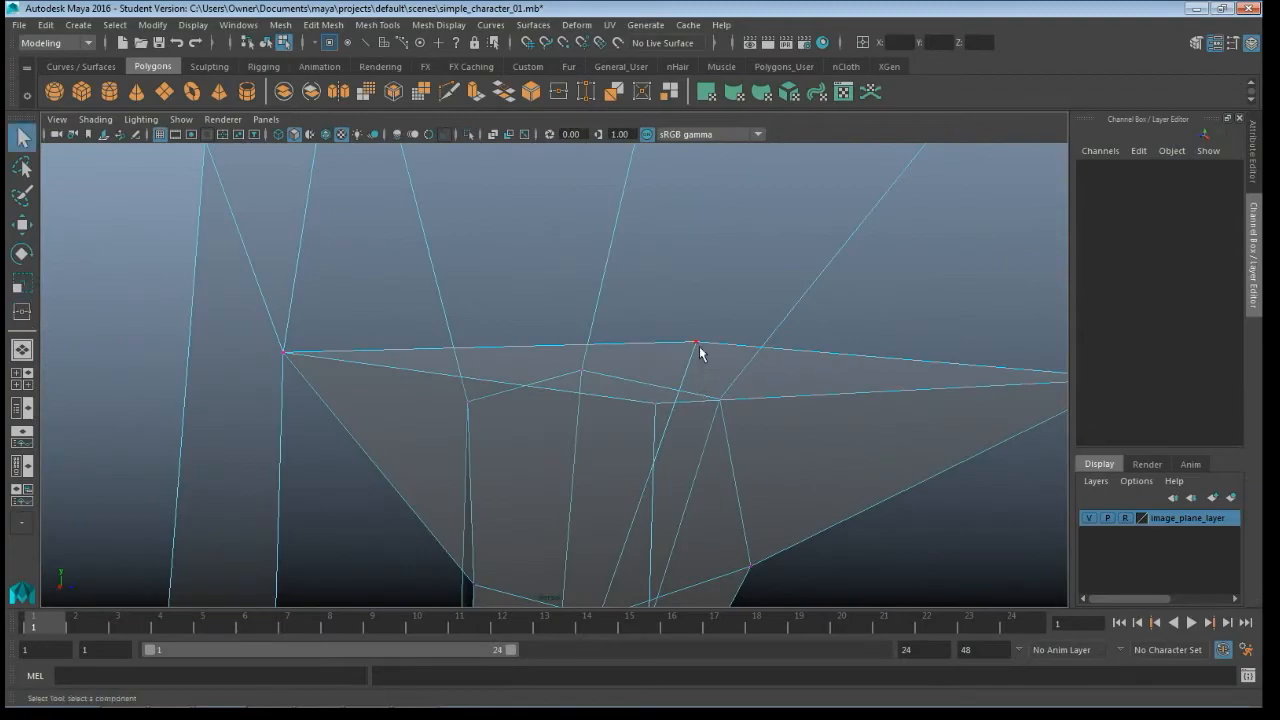
Step: Move the arm's unwelded lower middle vertex to separate it from the surrounding arm hole geometry
alt+drag(671, 349, 480, 486)
click(698, 391)
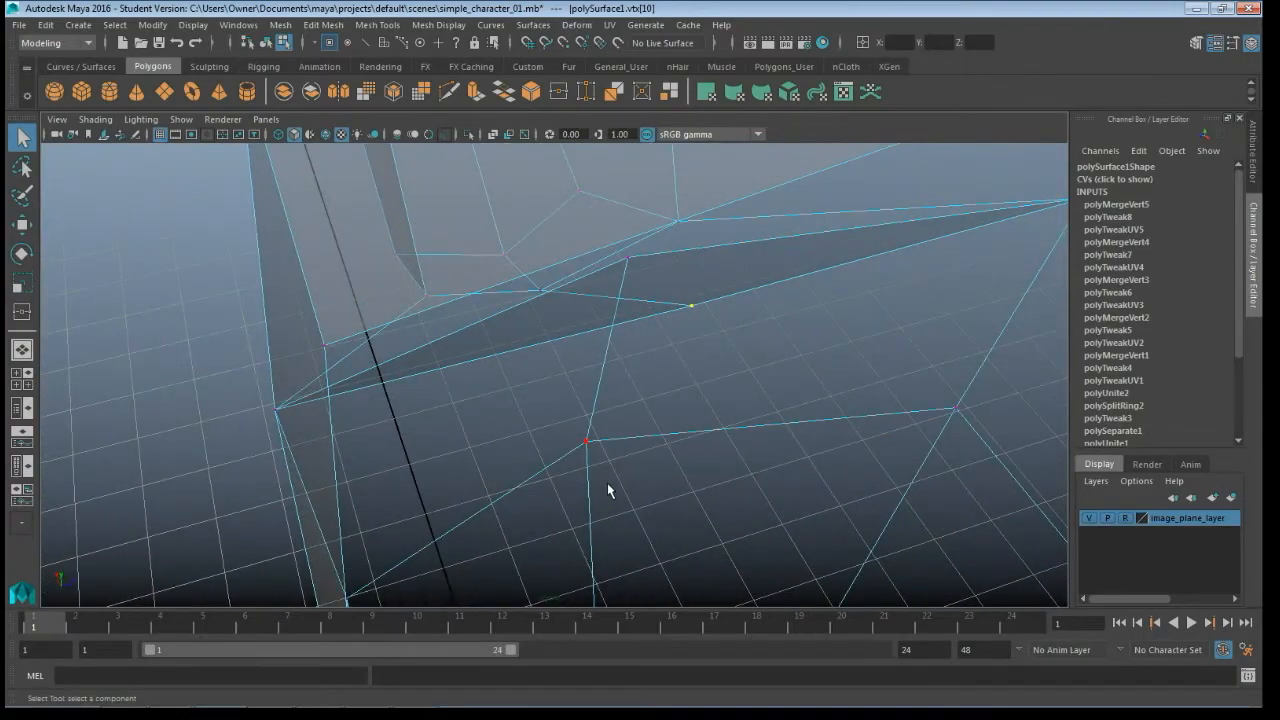
key(w)
alt+drag(566, 437, 608, 451)
drag(425, 308, 546, 369)
scroll(661, 390, up, 3)
mouse_move(663, 391)
alt+mouse_down()
mouse_move(720, 354)
mouse_move(651, 377)
mouse_move(653, 395)
alt+mouse_up()
alt+drag(731, 394, 700, 346)
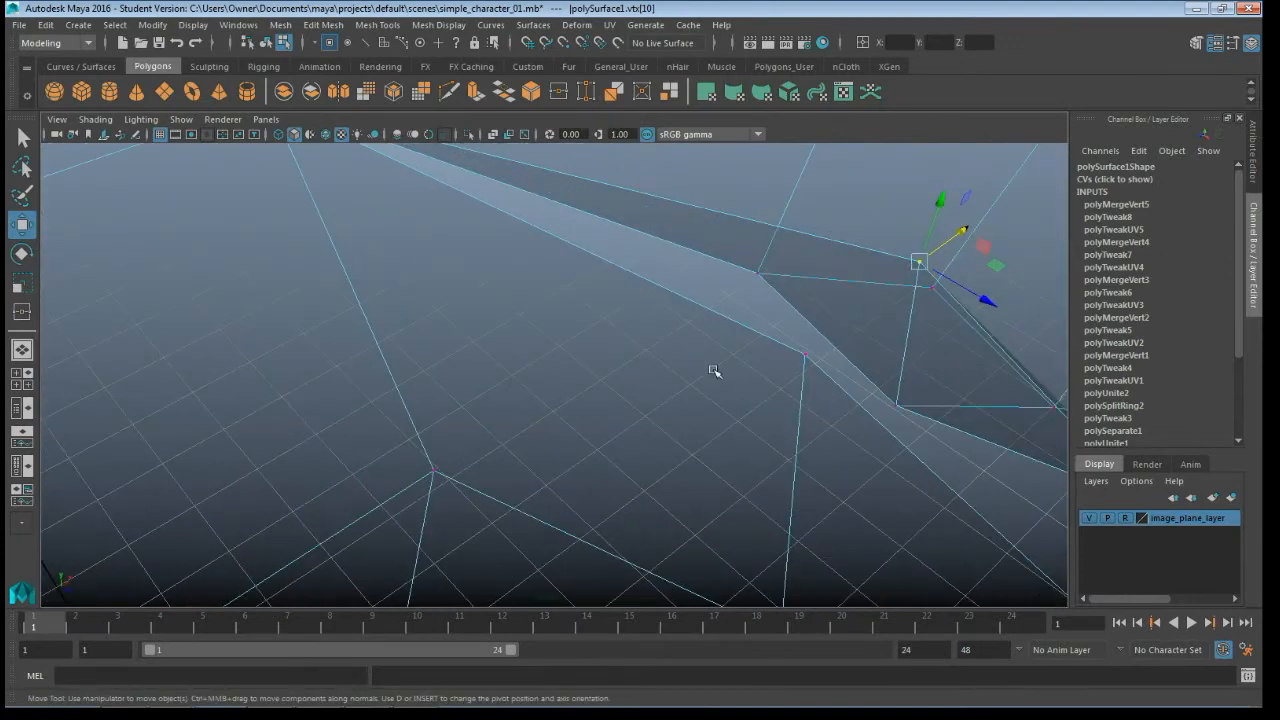
Step: Weld the arm's lower middle vertex to the matching vertex on the torso's arm hole and leave Target Weld
click(586, 93)
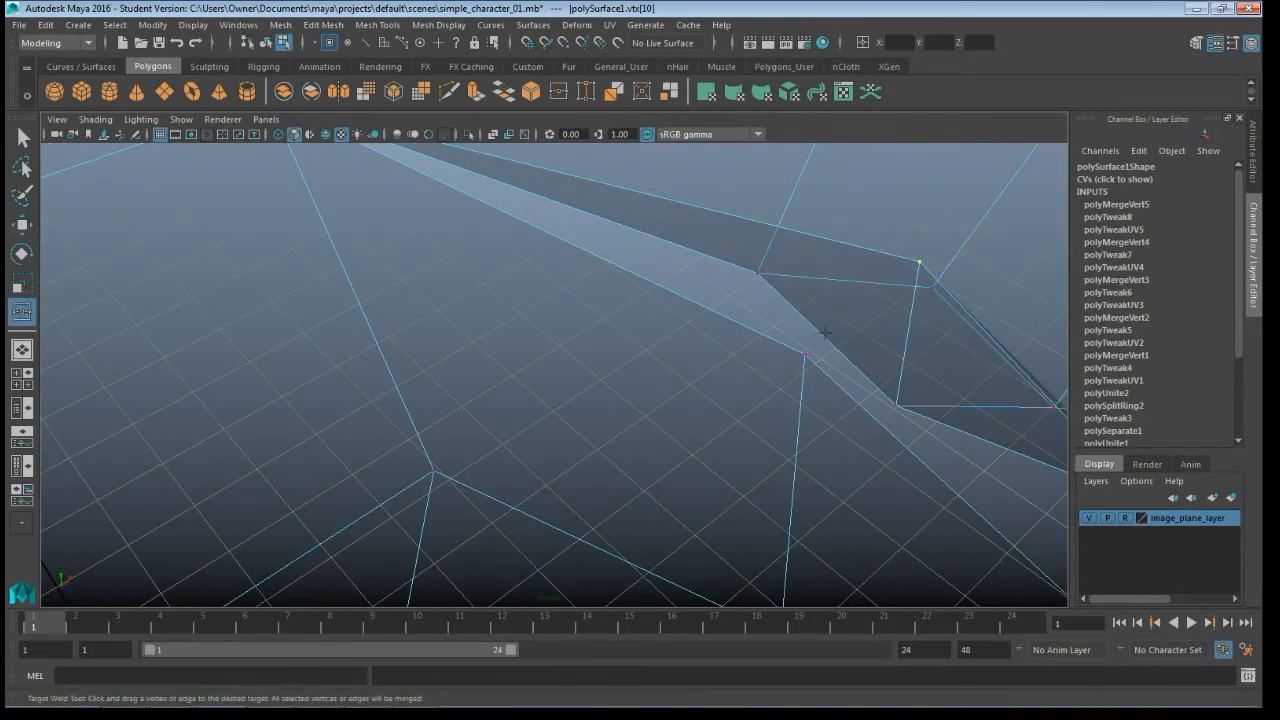
drag(910, 261, 806, 352)
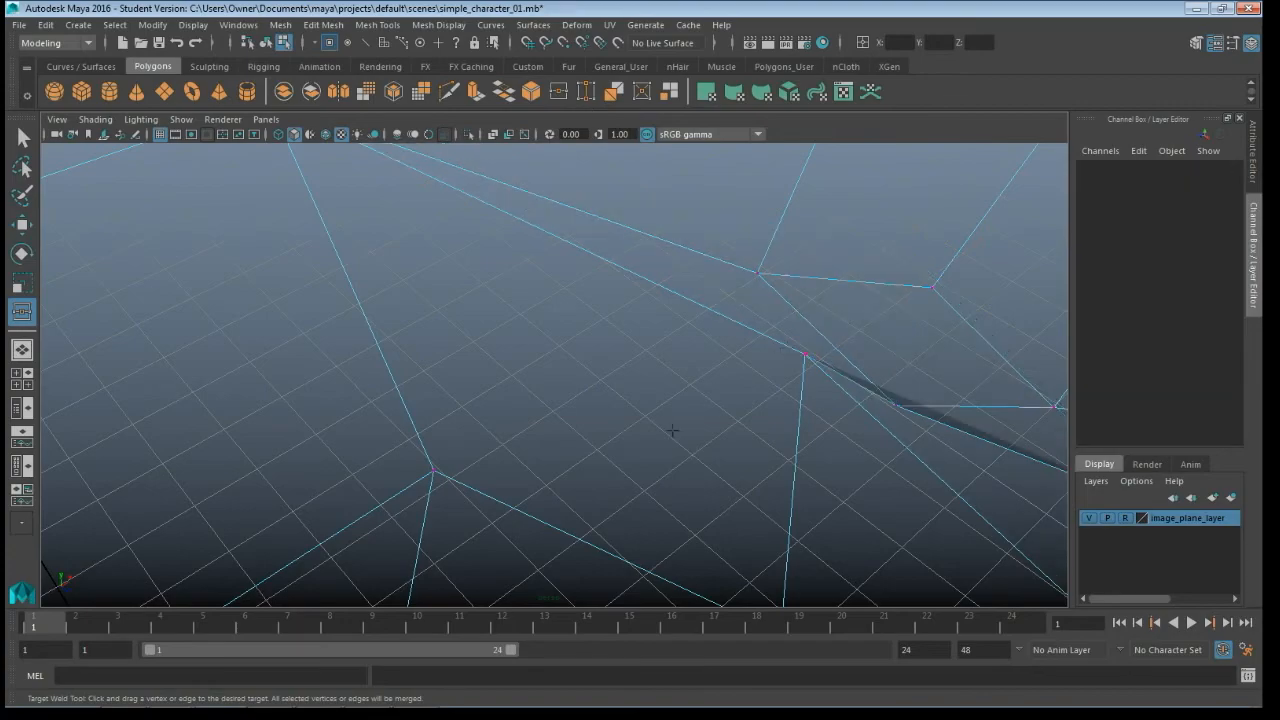
alt+drag(671, 429, 865, 455)
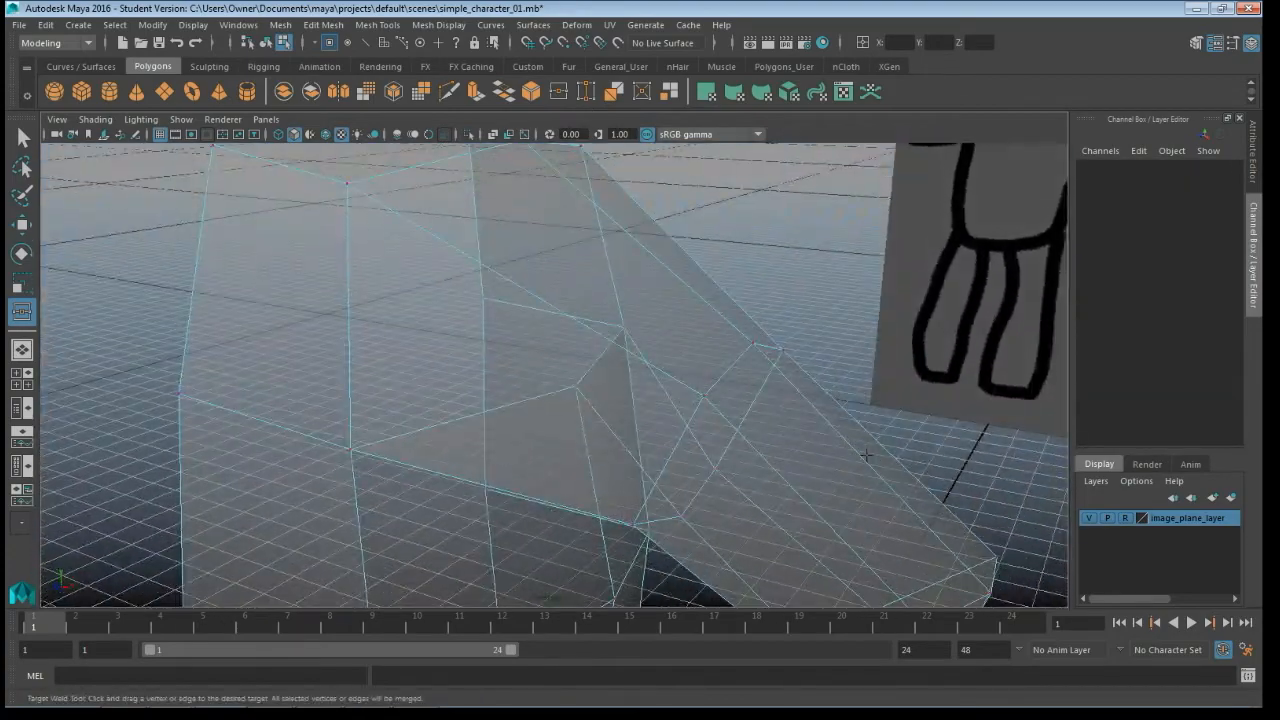
key(q)
alt+drag(568, 432, 815, 494)
scroll(625, 405, down, 5)
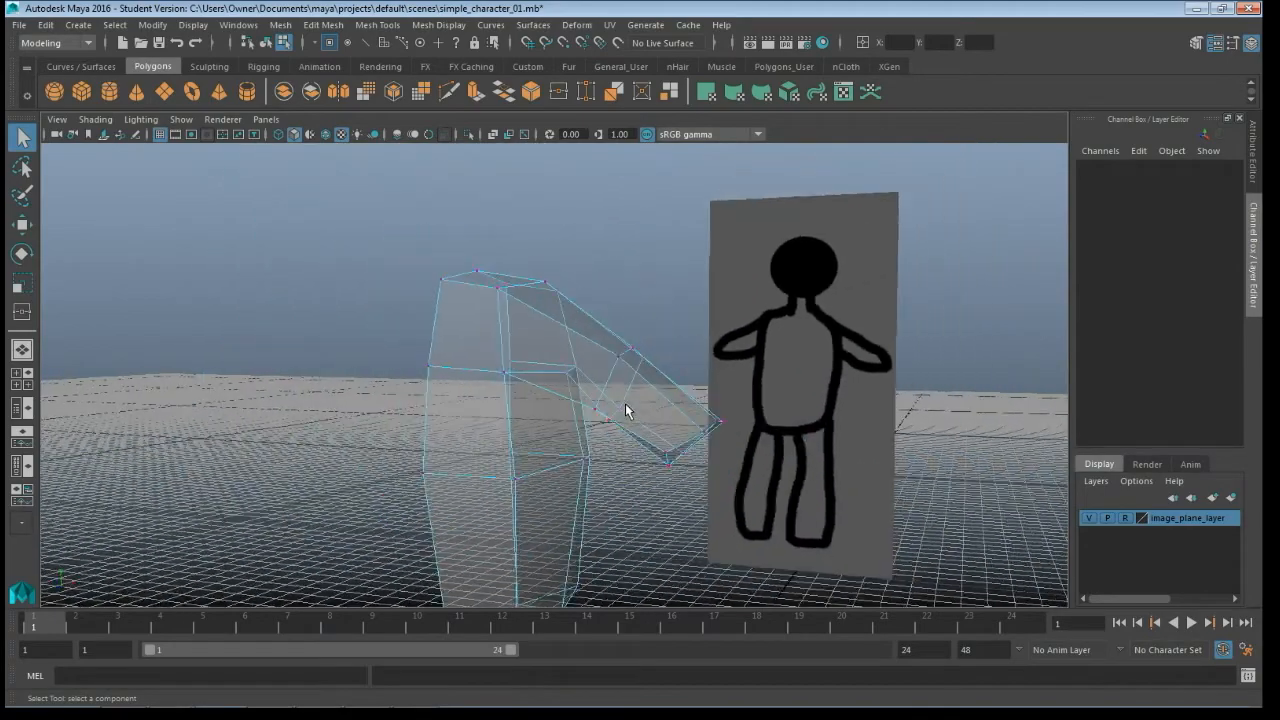
Step: Return to object mode and select the joined torso and arm mesh
alt+drag(621, 405, 597, 437)
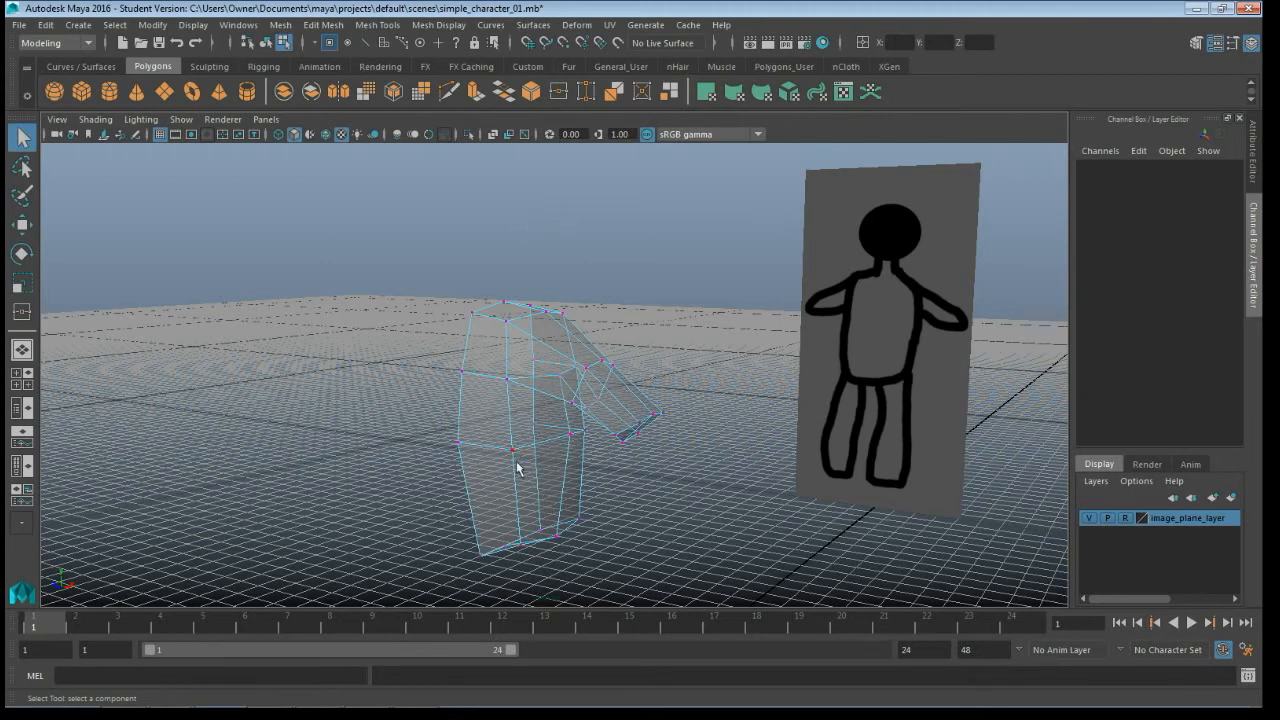
right_drag(527, 273, 600, 251)
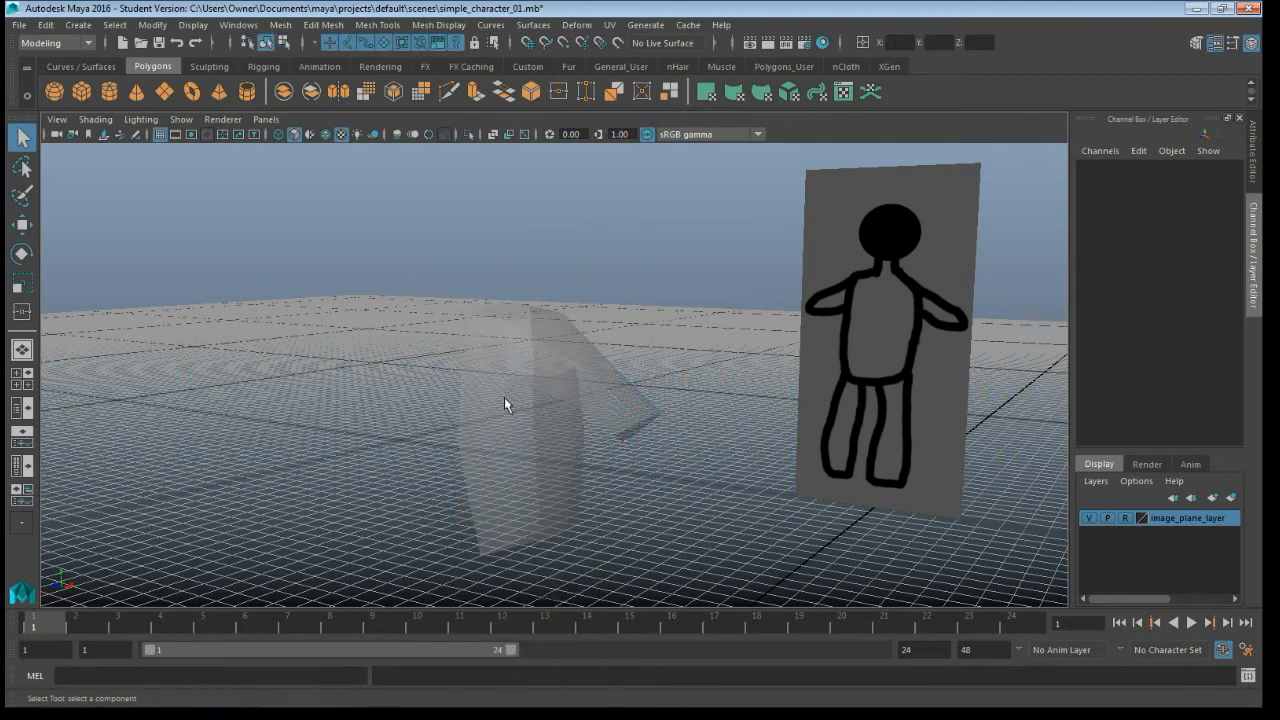
click(540, 364)
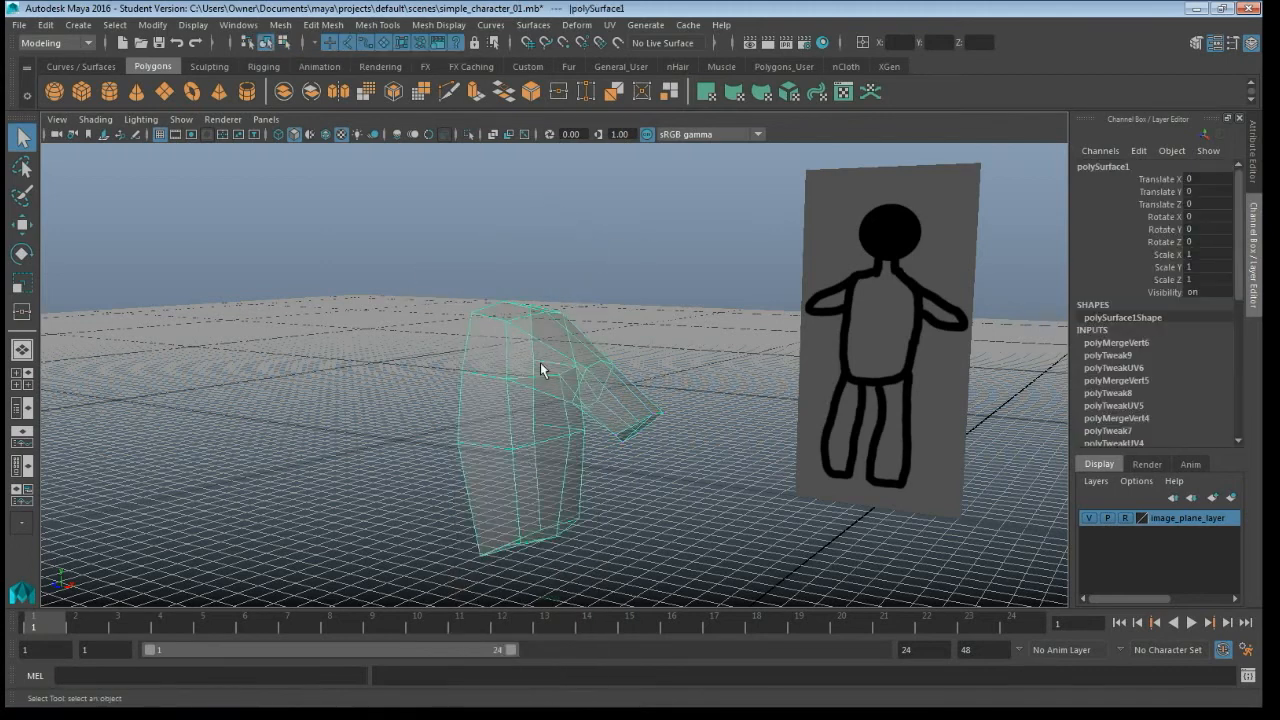
Step: Save the scene under the new name simple_character_02.mb, accepting the student version notice
click(16, 25)
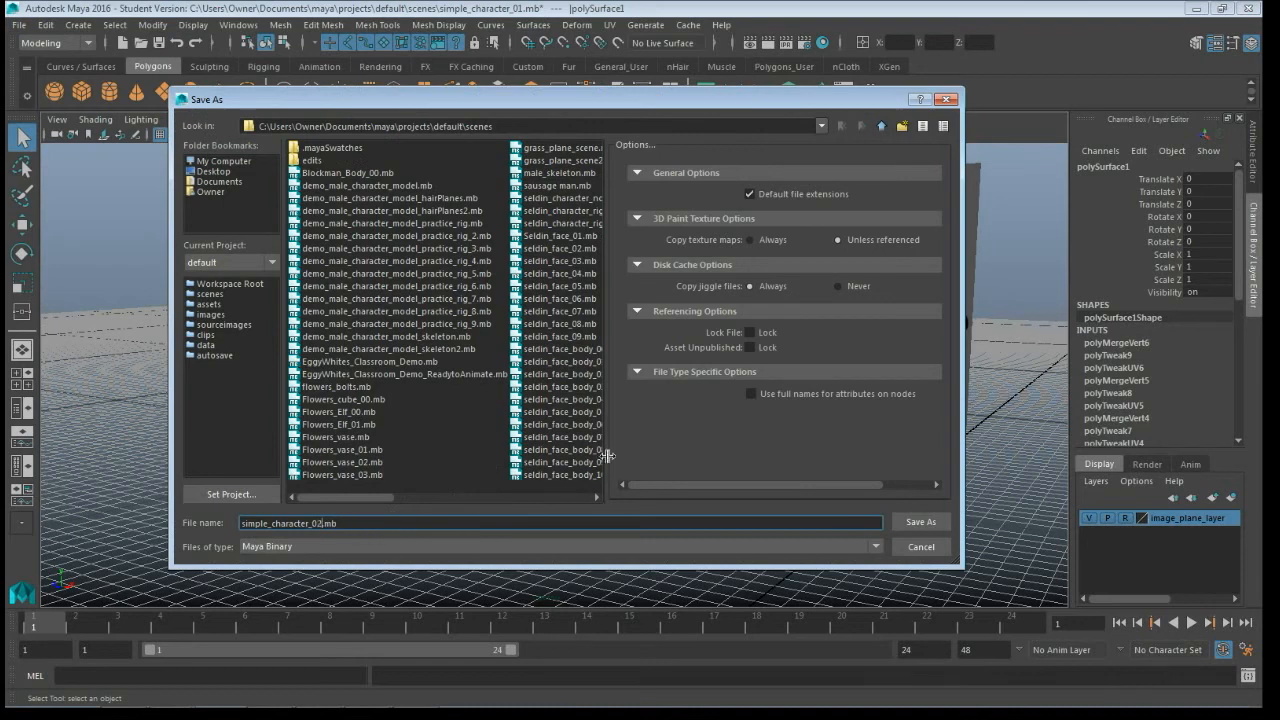
click(906, 525)
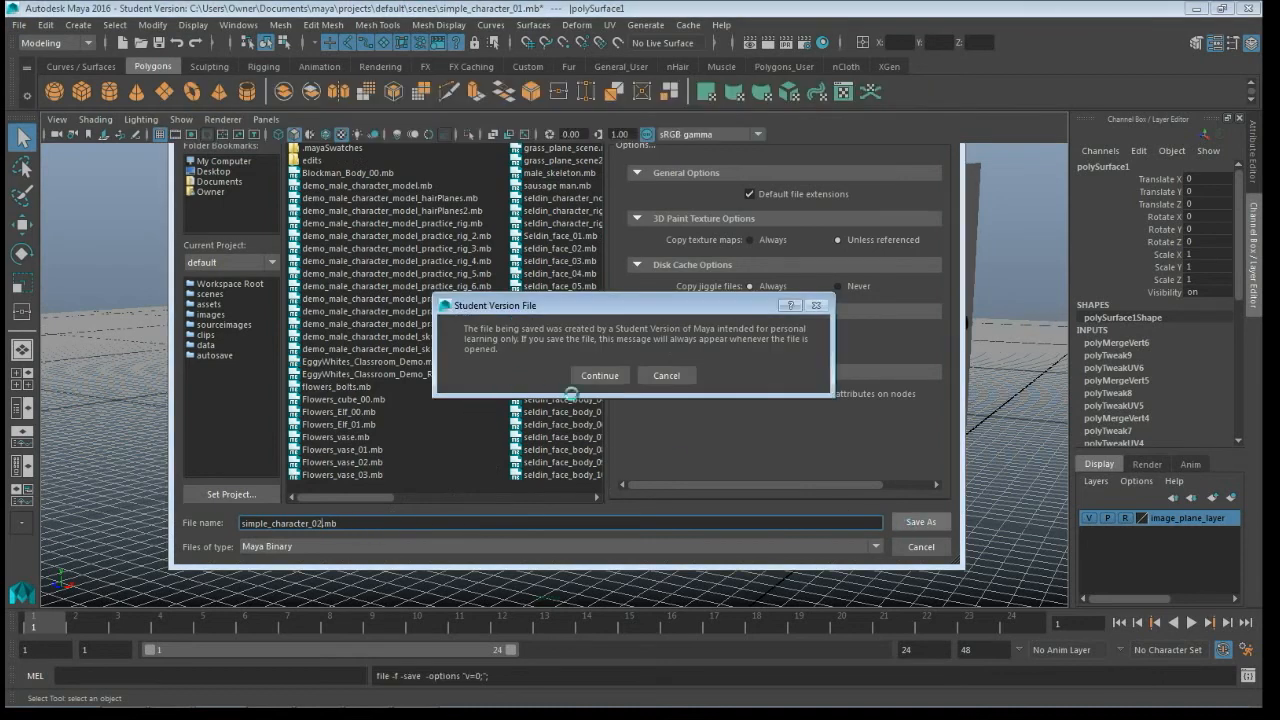
click(596, 373)
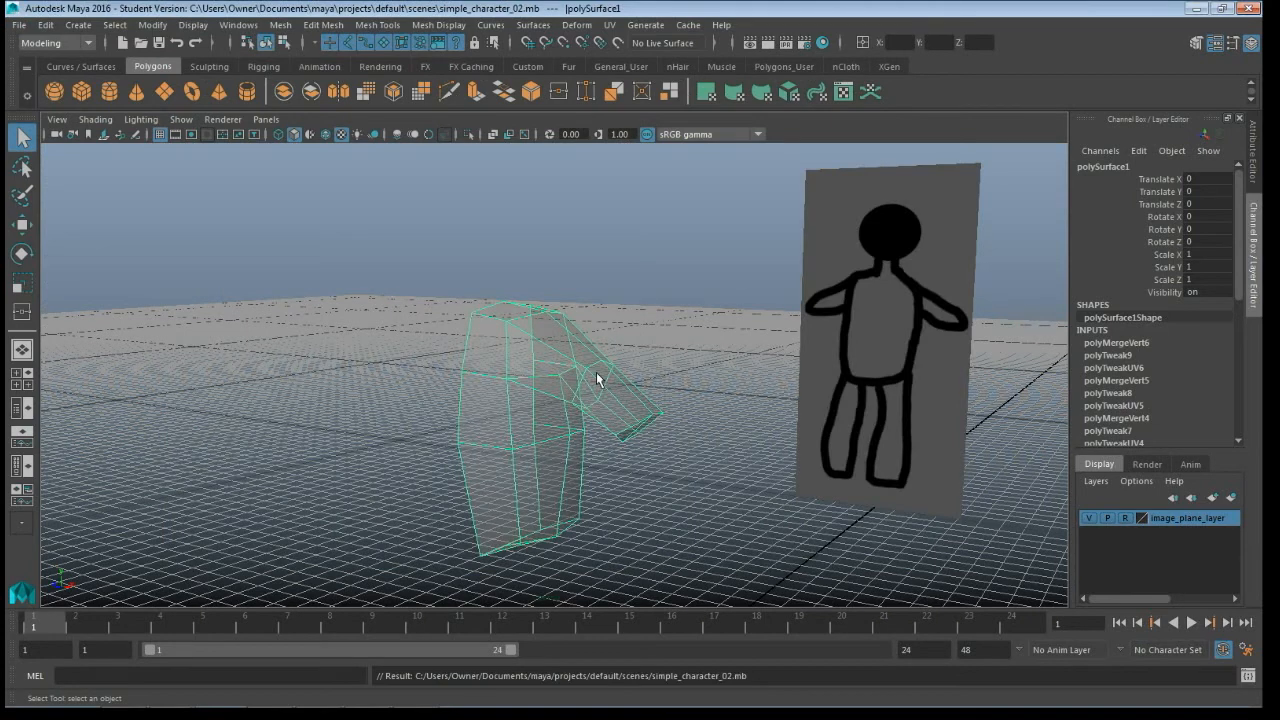